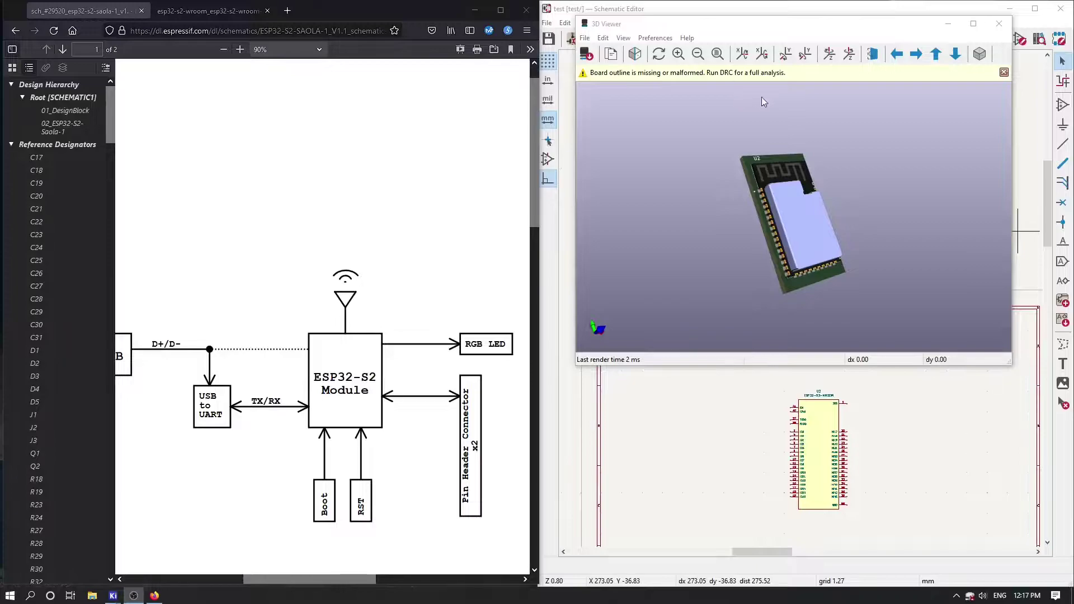
# Bring up the JLCPCB website in a maximized browser window and open its Assembly Parts Library.
pyautogui.click(280, 560)
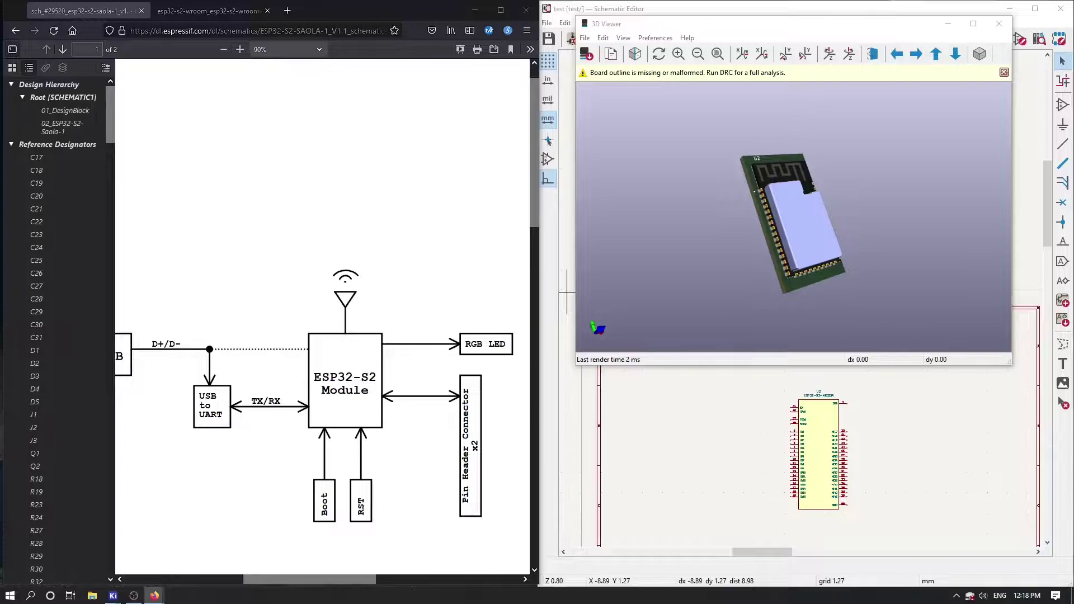
pyautogui.moveTo(1016, 156); pyautogui.dragTo(532, 160)
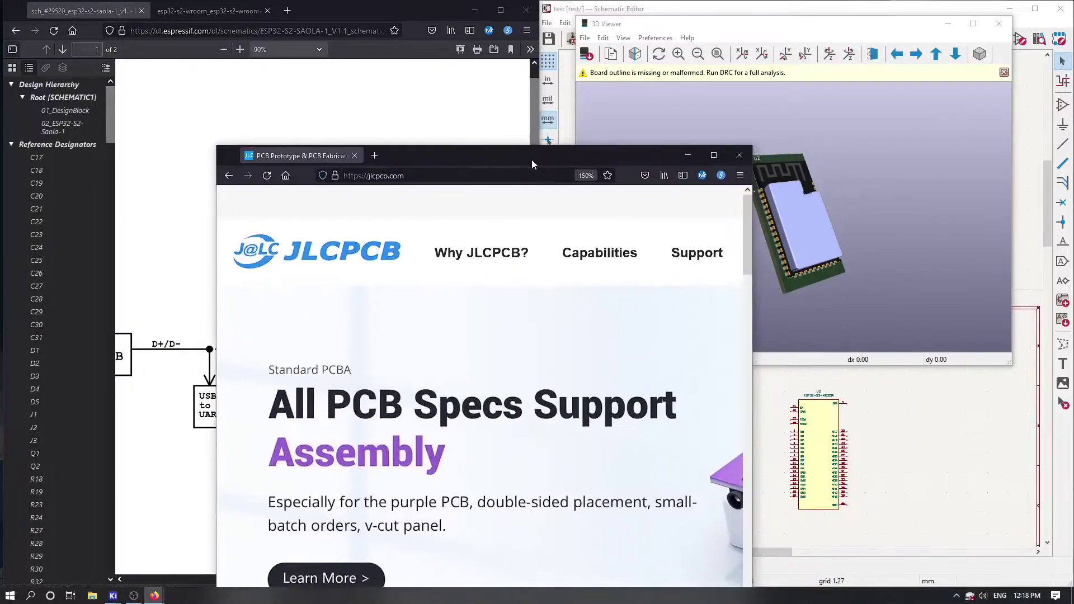
pyautogui.doubleClick(531, 160)
pyautogui.moveTo(569, 110)
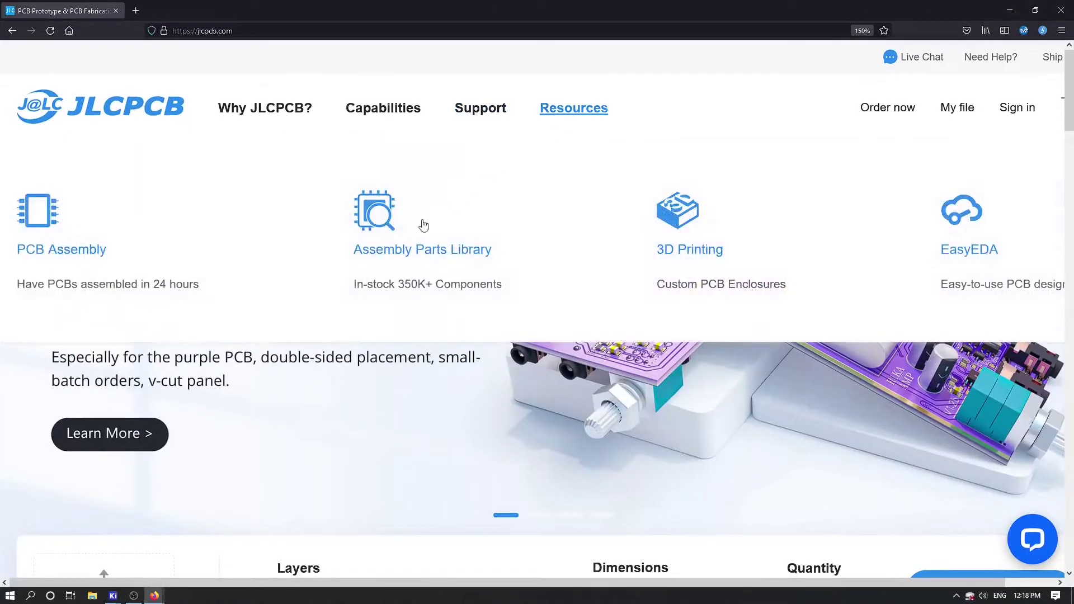
pyautogui.click(419, 252)
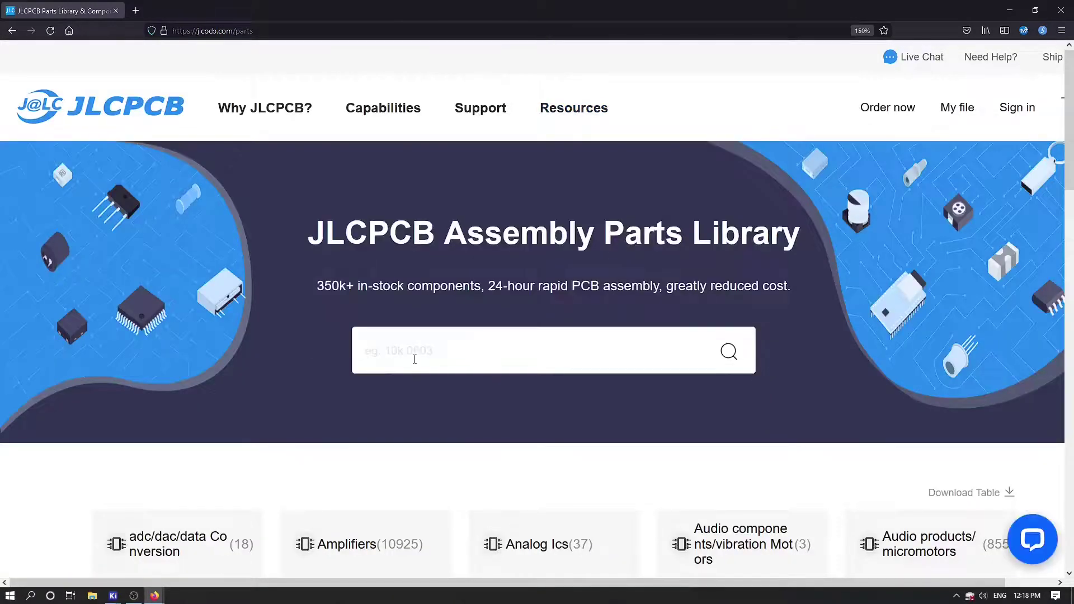
# Search the parts library for usbc and look through the listed USB connectors.
pyautogui.click(409, 362)
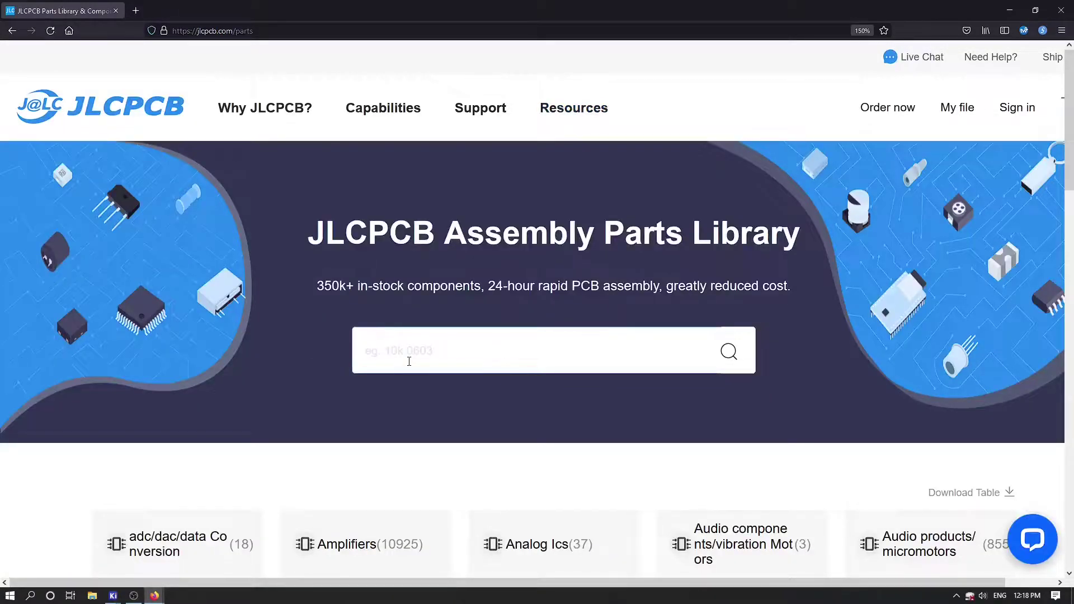
pyautogui.write('usbc')
pyautogui.press('Return')
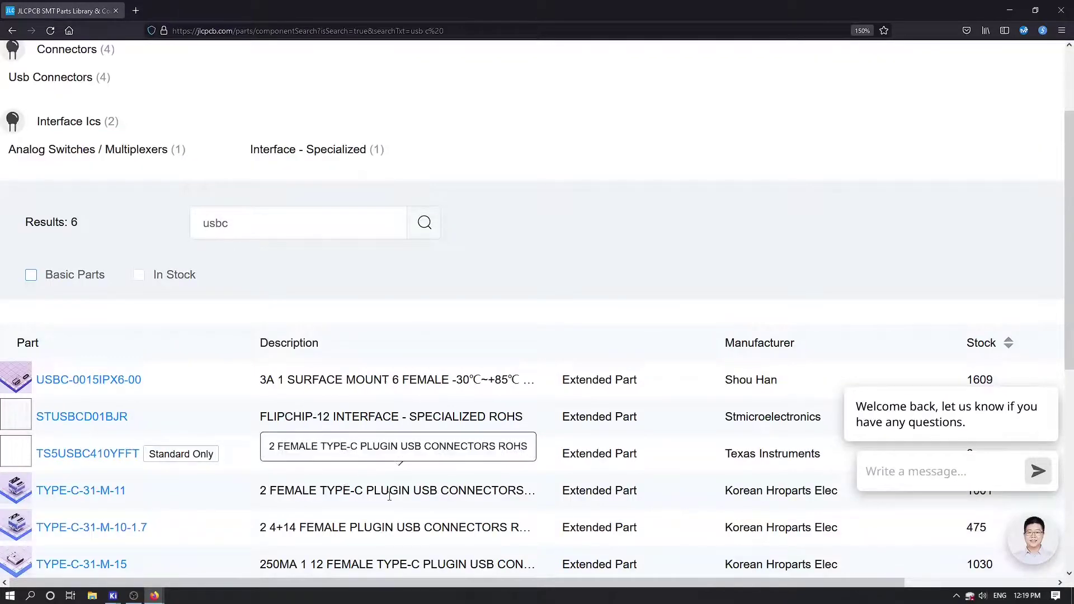
pyautogui.scroll(-4, 387, 488)
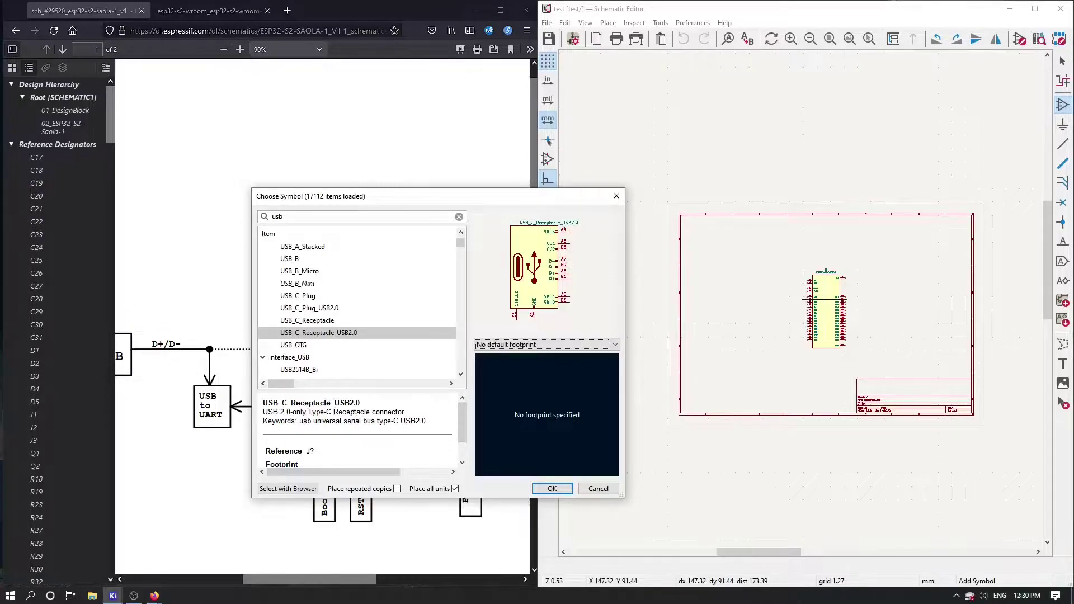
# In KiCad's Schematic Editor, restart adding a symbol and filter the symbol library for usb.
pyautogui.click(620, 197)
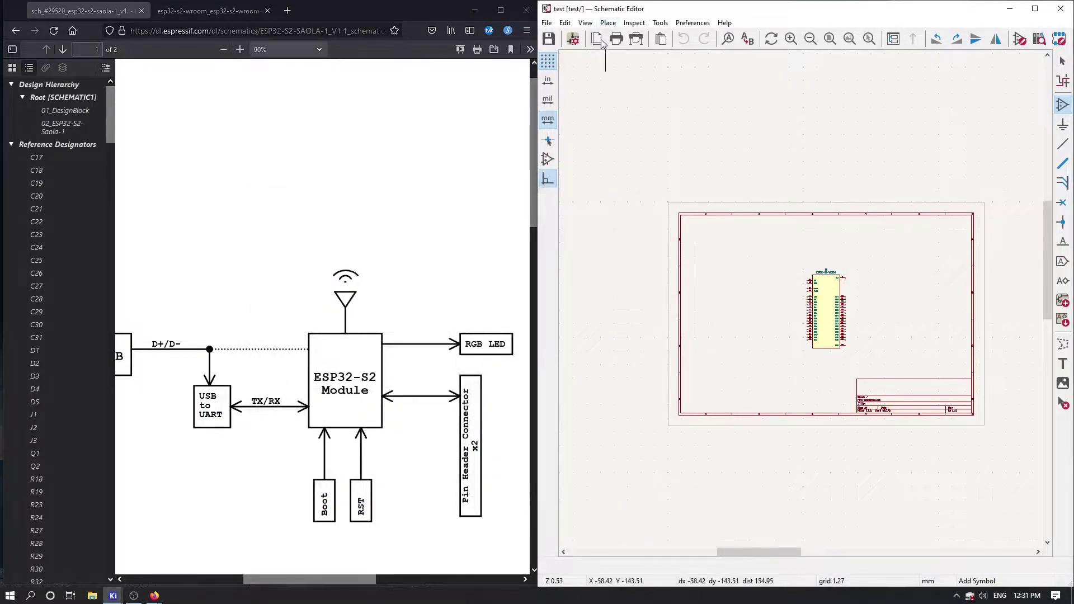
pyautogui.click(609, 22)
pyautogui.click(632, 35)
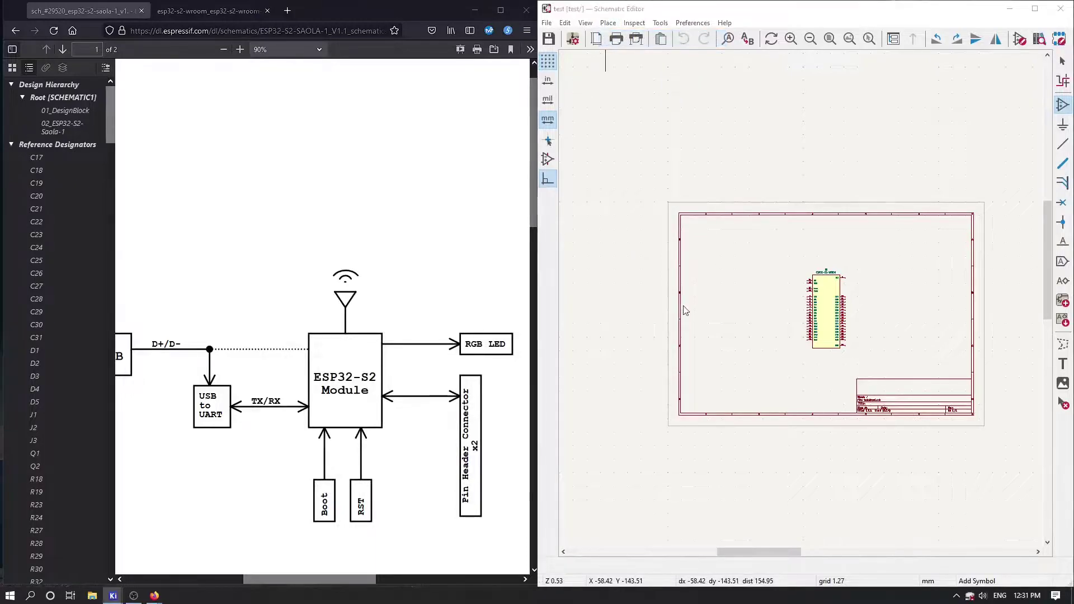
pyautogui.click(351, 216)
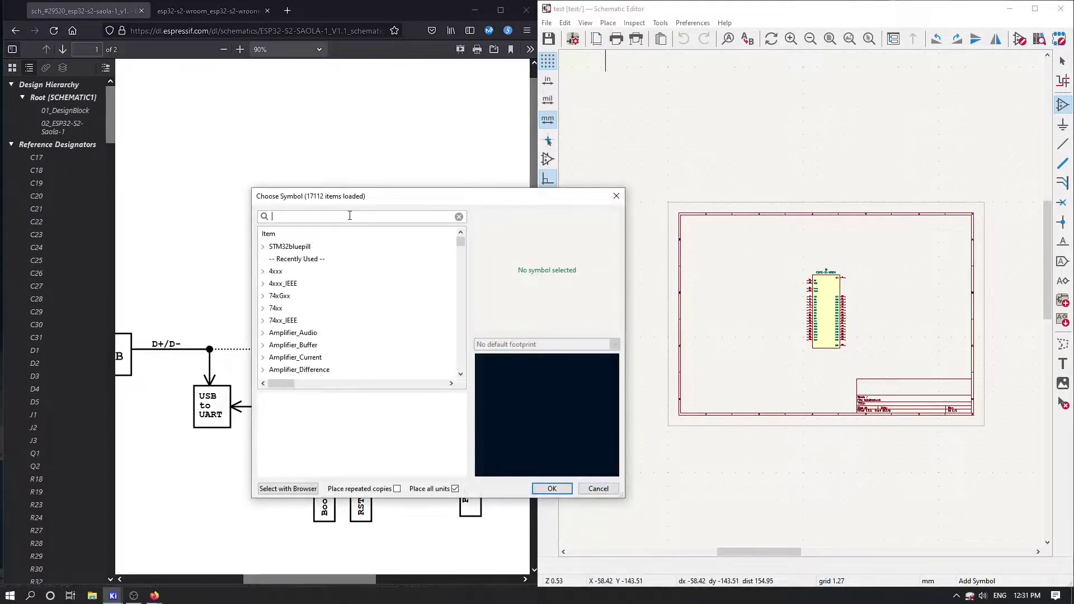
pyautogui.write('ubsc')
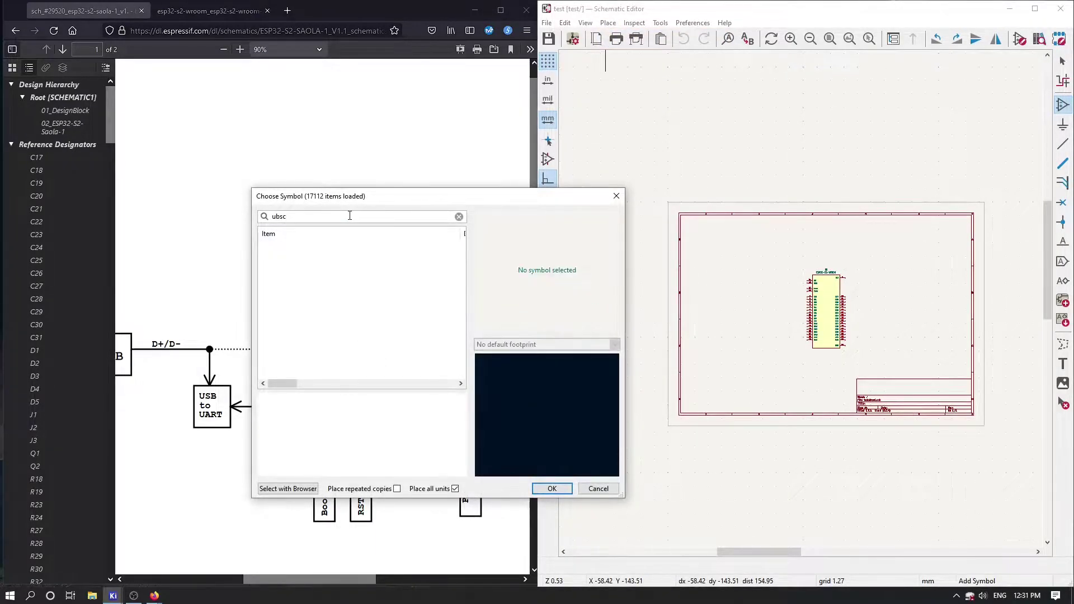
pyautogui.press('BackSpace')
pyautogui.press('BackSpace')
pyautogui.write('sb')
pyautogui.press('BackSpace')
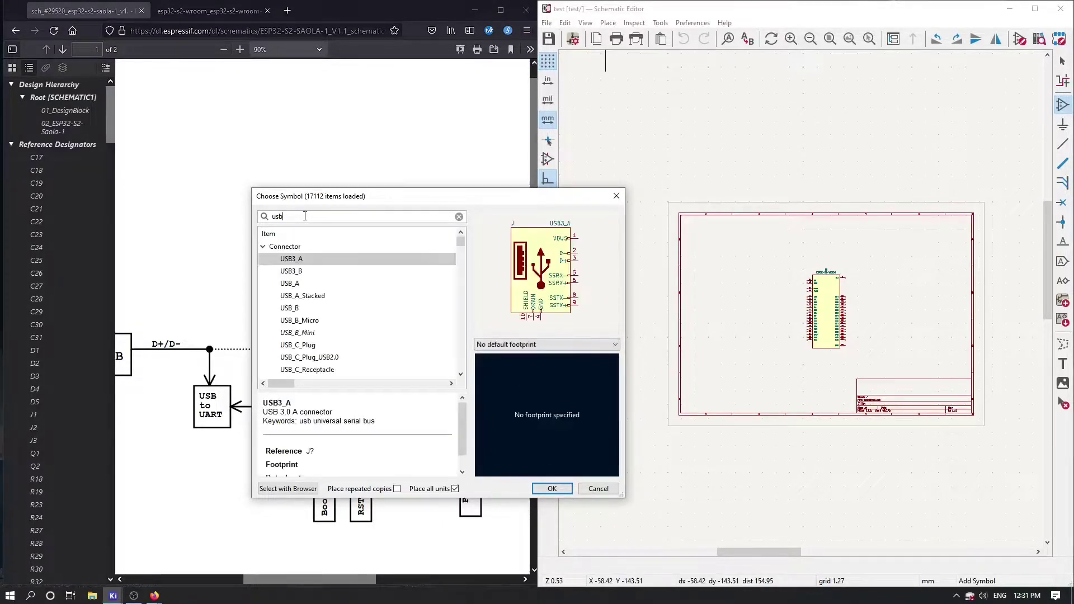
# Place a USB_C_Plug symbol with the USB_C_Plug_Molex_105444 footprint in the sheet's upper-left area, beside the ESP32 module.
pyautogui.click(313, 346)
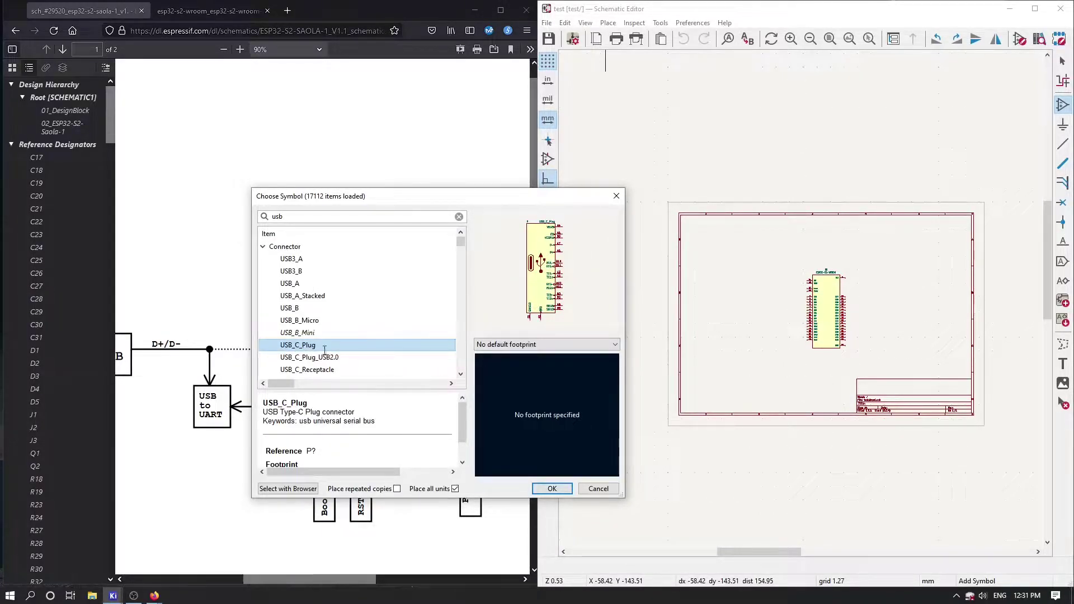
pyautogui.click(496, 345)
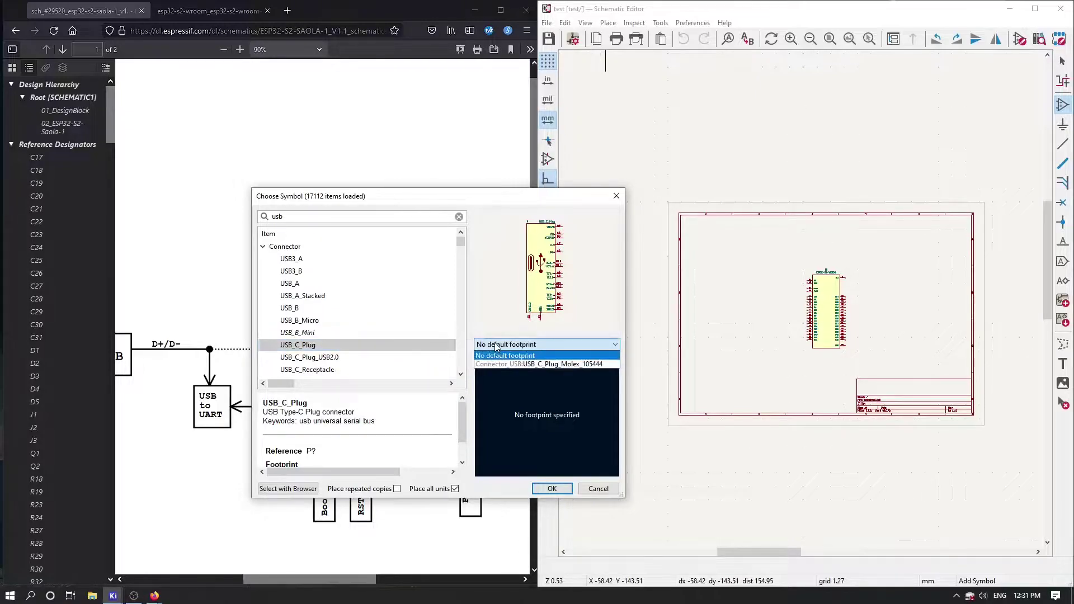
pyautogui.click(590, 365)
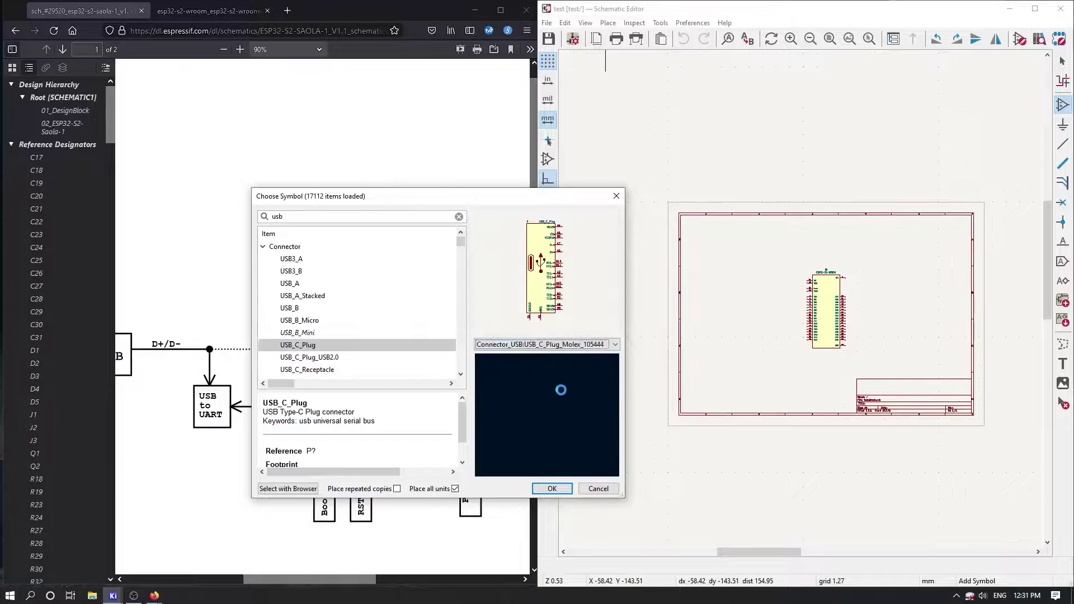
pyautogui.click(552, 489)
pyautogui.click(726, 266)
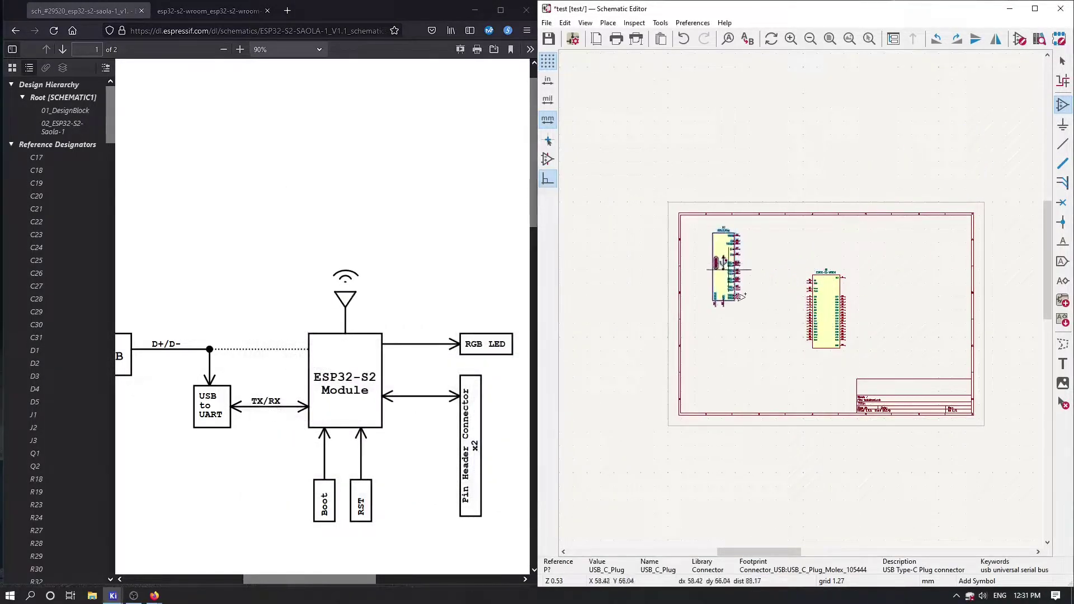
pyautogui.press('Escape')
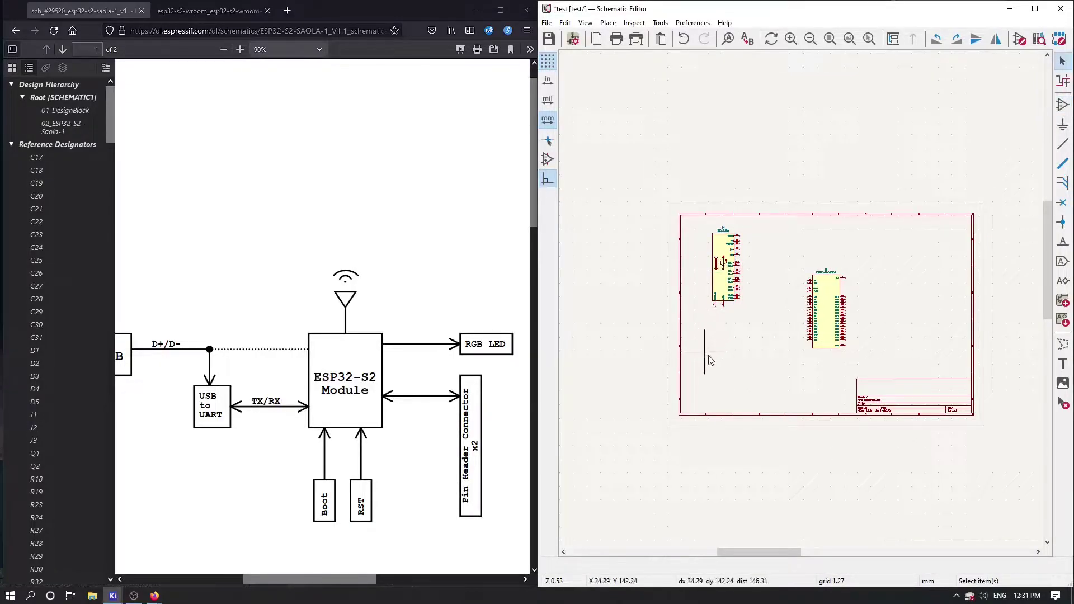
# Start adding another symbol and filter the symbol library for usb again.
pyautogui.click(609, 22)
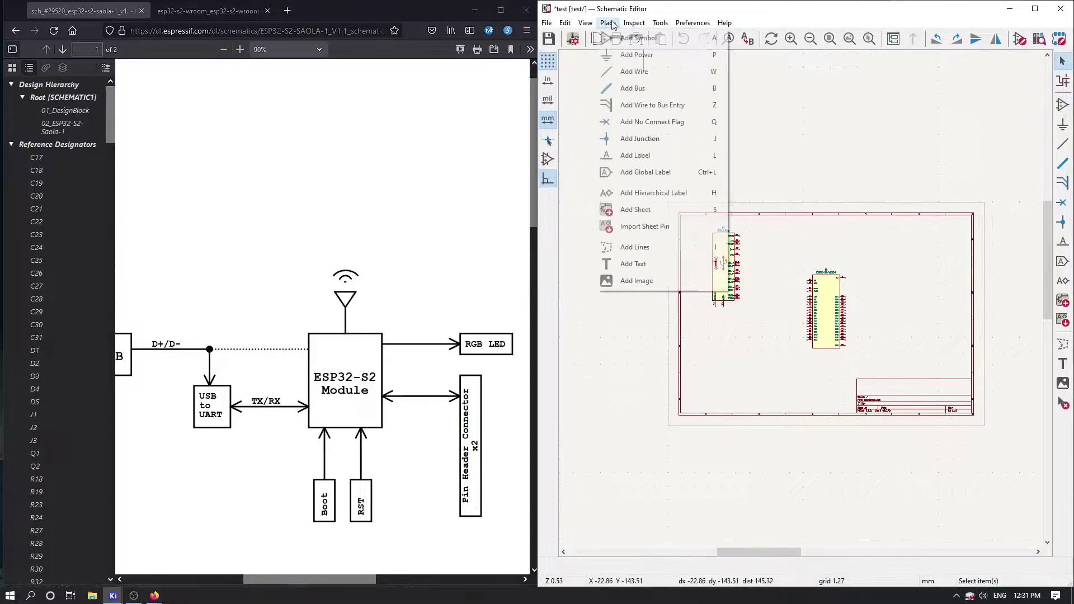
pyautogui.click(630, 36)
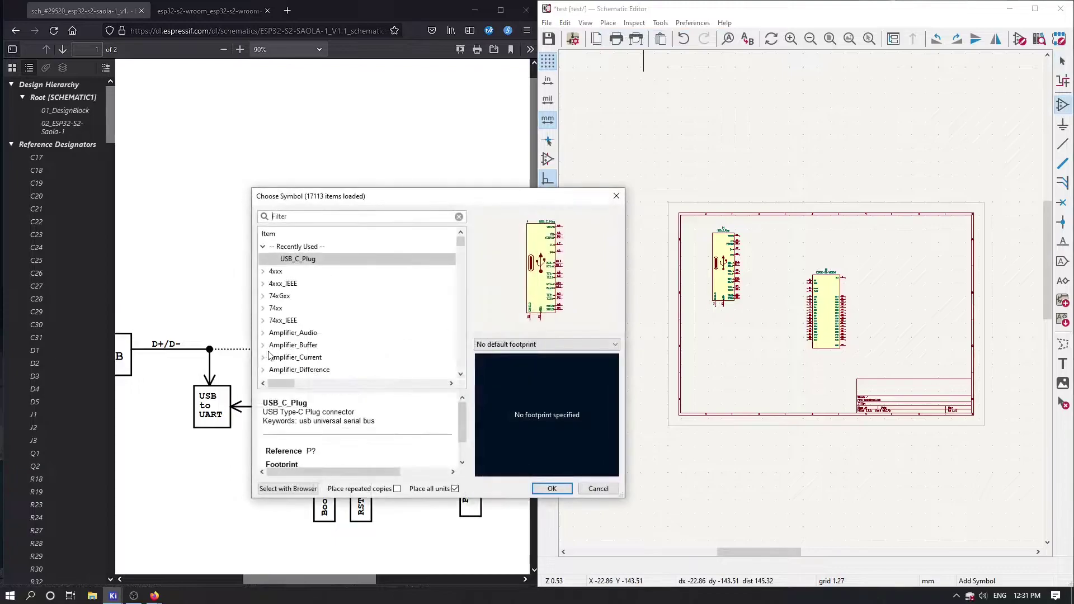
pyautogui.write('ubs')
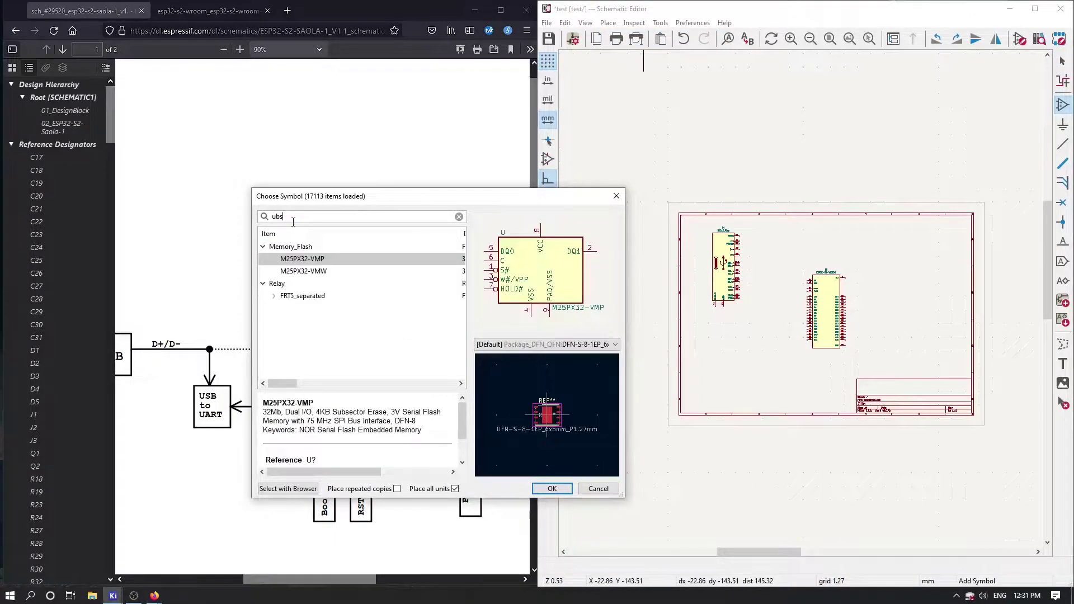
pyautogui.press('BackSpace')
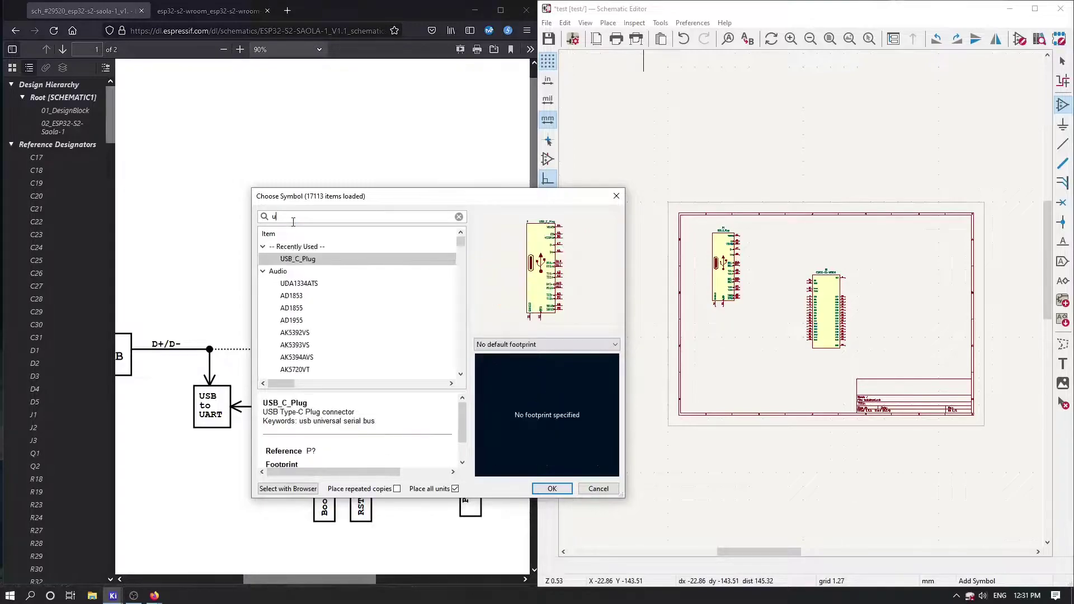
pyautogui.write('sb')
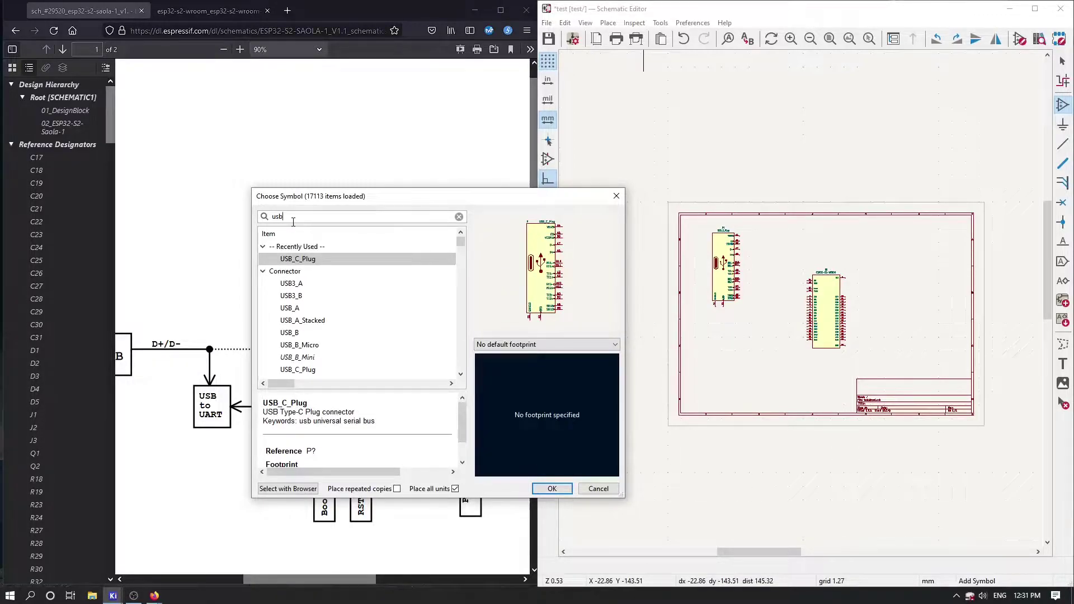
pyautogui.write('c')
pyautogui.press('BackSpace')
# Check the USB_C_Plug footprint options, then choose USB_C_Receptacle_USB2.0 and preview its USB_C_Receptacle_GCT_USB4085 footprint.
pyautogui.click(324, 370)
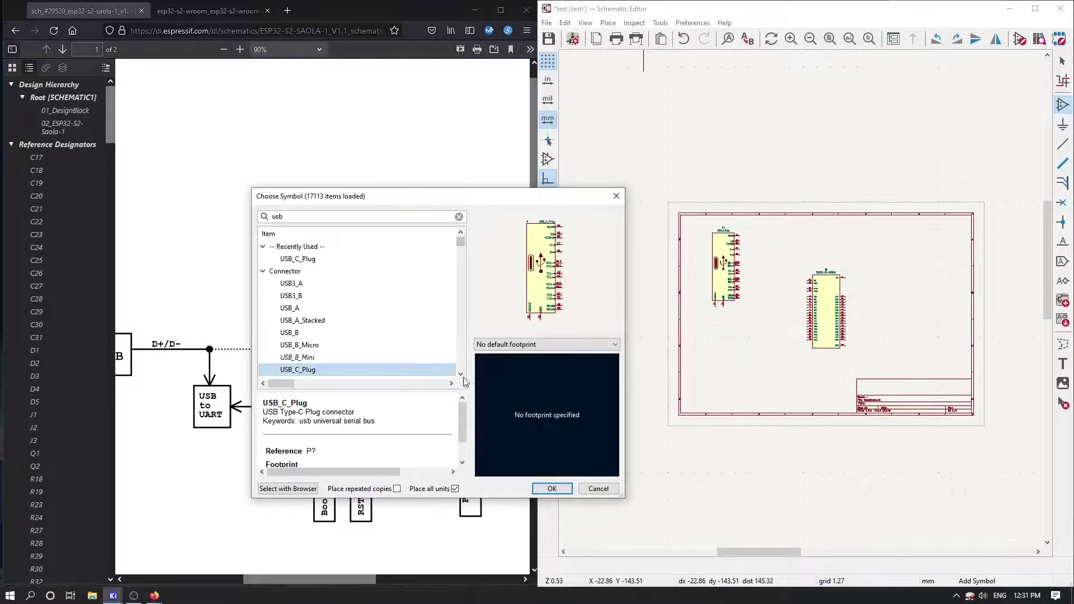
pyautogui.click(536, 345)
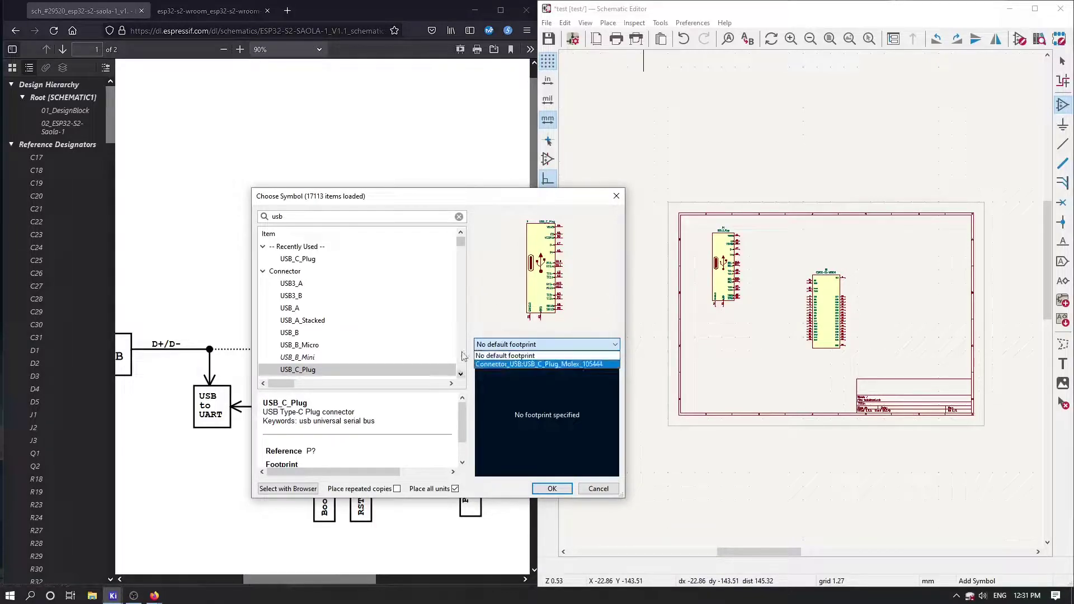
pyautogui.click(293, 346)
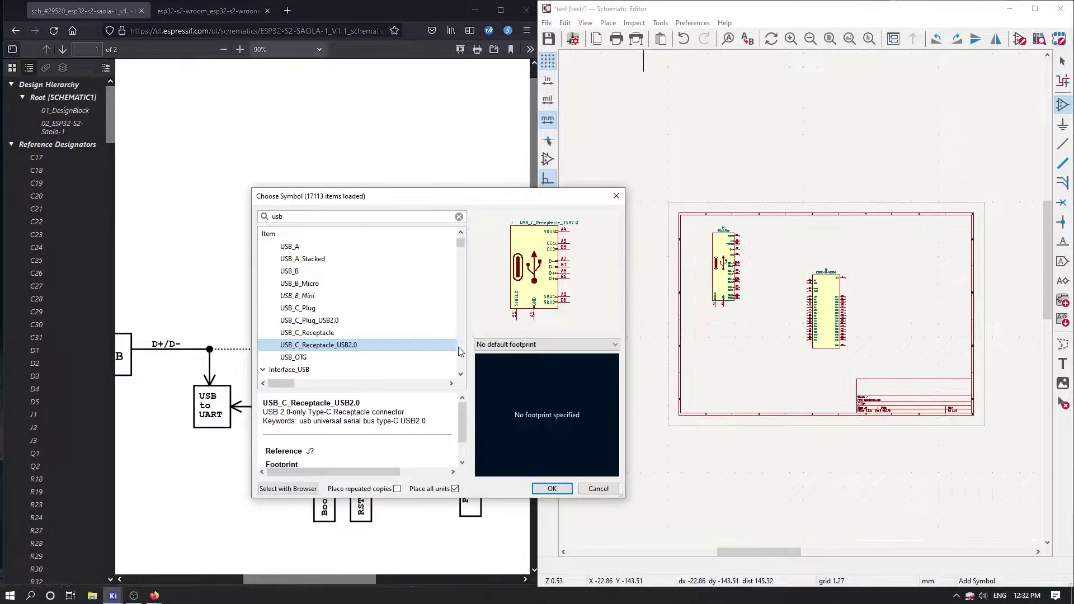
pyautogui.click(504, 347)
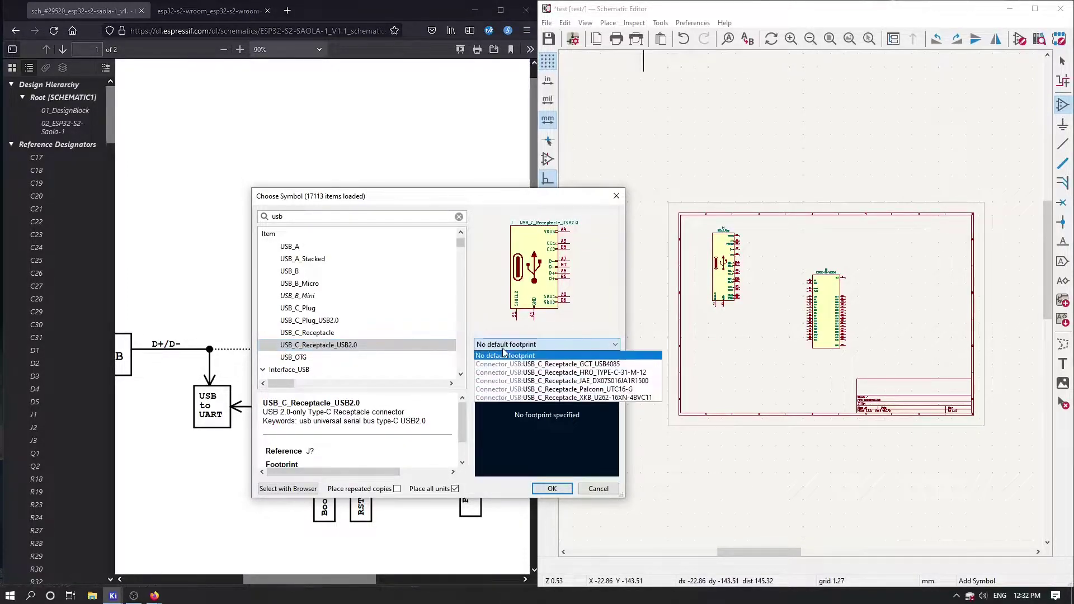
pyautogui.click(564, 364)
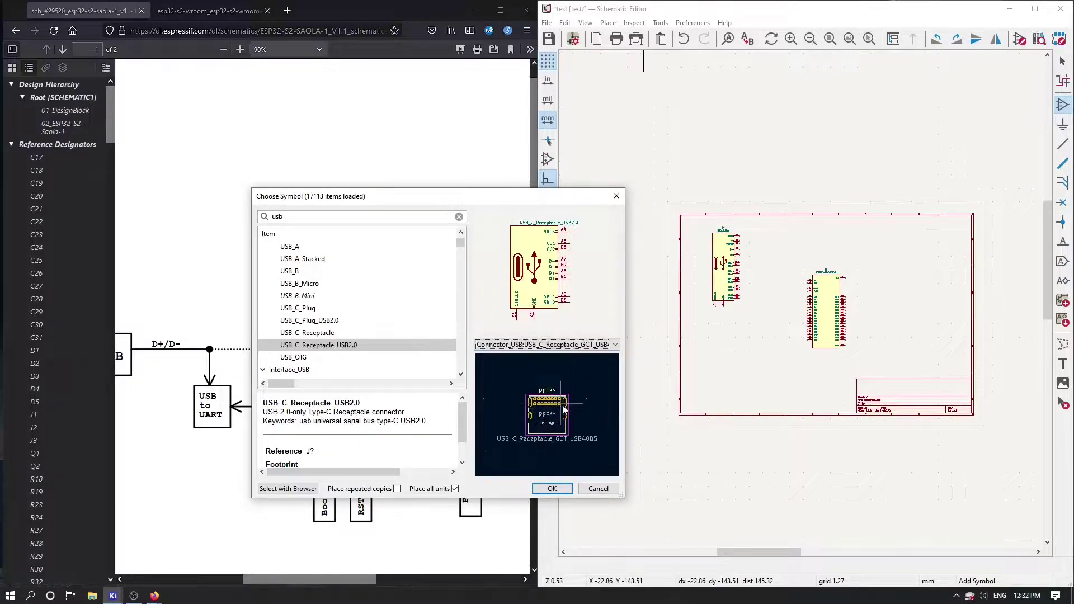
# Examine the USB_C_Receptacle_HRO_TYPE-C-31-M-12 and USB_C_Receptacle_JAE_DX07S016JA1R1500 footprint previews in close-up.
pyautogui.click(565, 347)
pyautogui.click(571, 375)
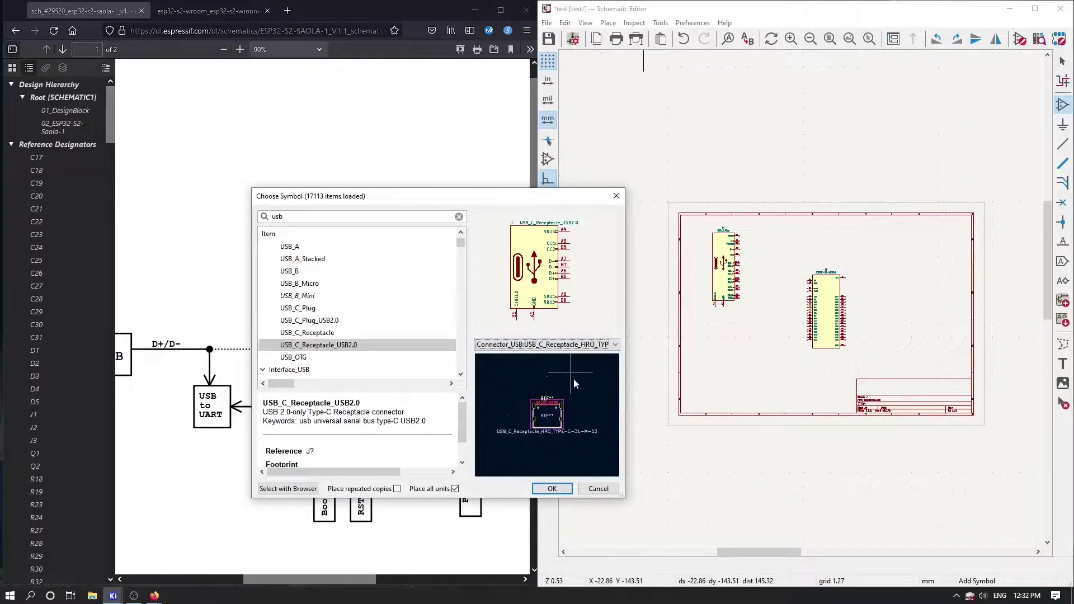
pyautogui.scroll(5, 548, 417)
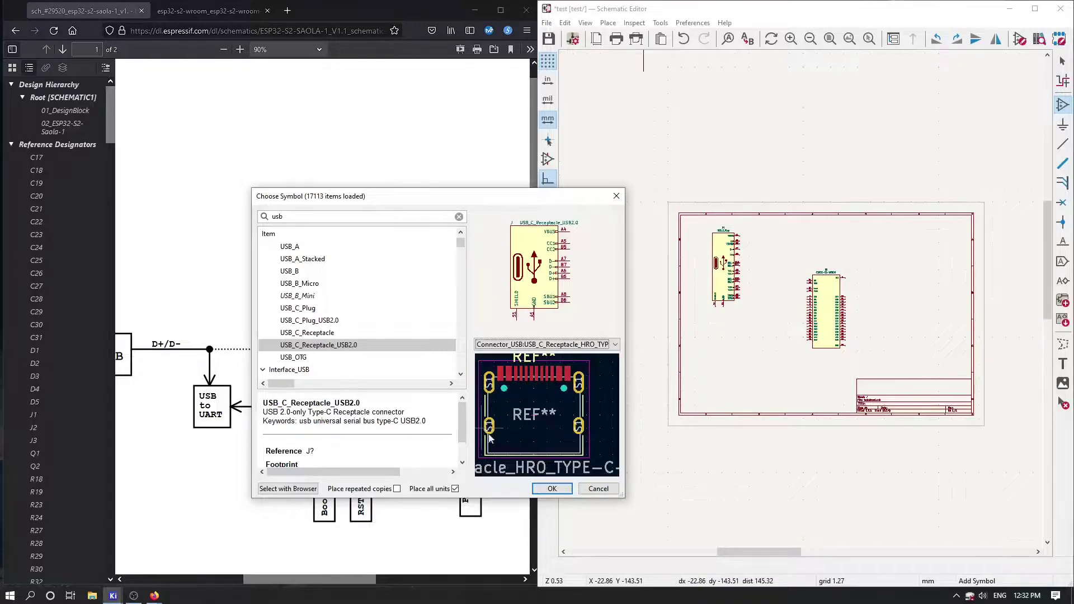
pyautogui.click(570, 347)
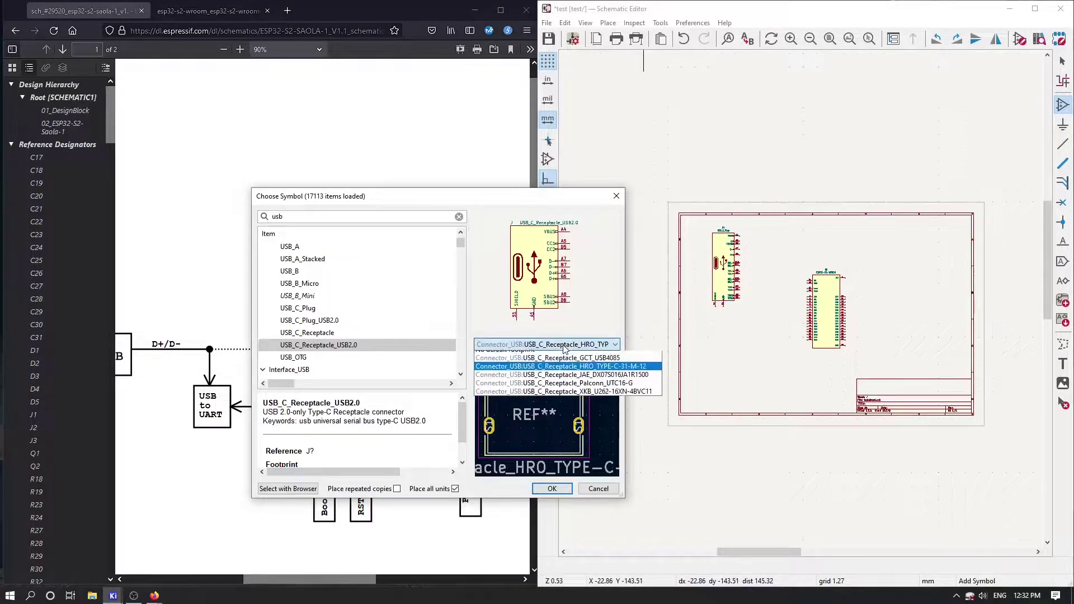
pyautogui.click(555, 382)
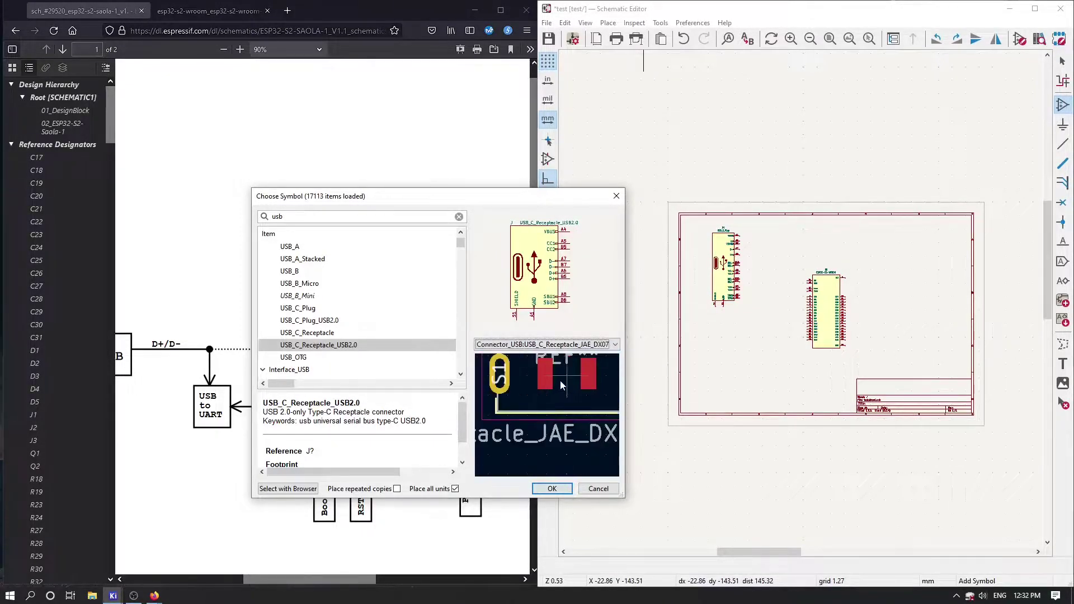
pyautogui.scroll(2, 547, 415)
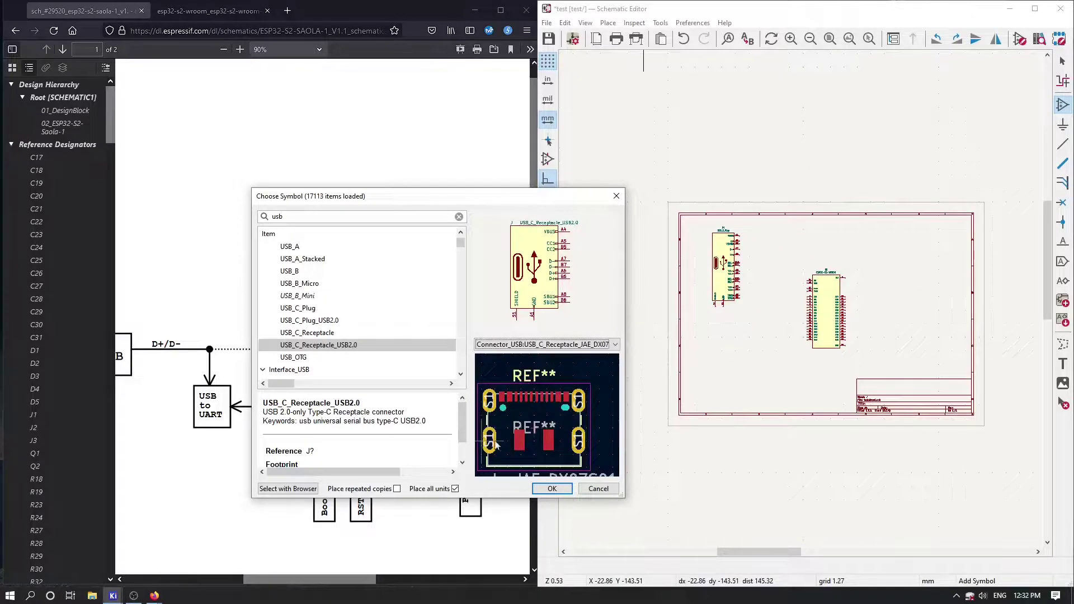
# Preview the USB_C_Receptacle_Palconn_UTC16-G and USB_C_Receptacle_XKB_U262-16XN-4BVC11 footprints in close-up.
pyautogui.click(560, 344)
pyautogui.click(554, 393)
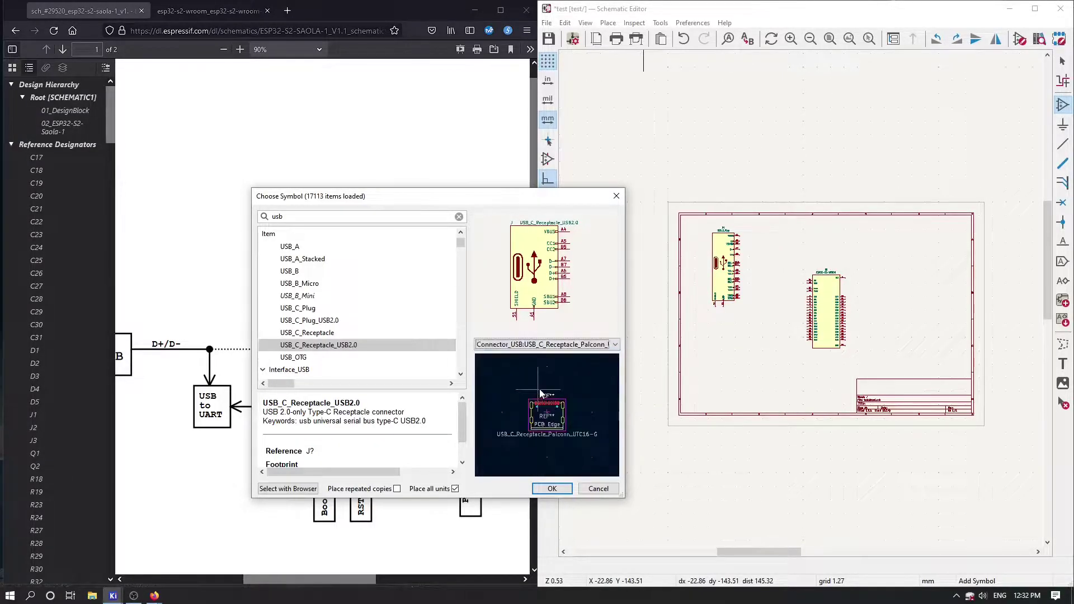
pyautogui.scroll(3, 551, 423)
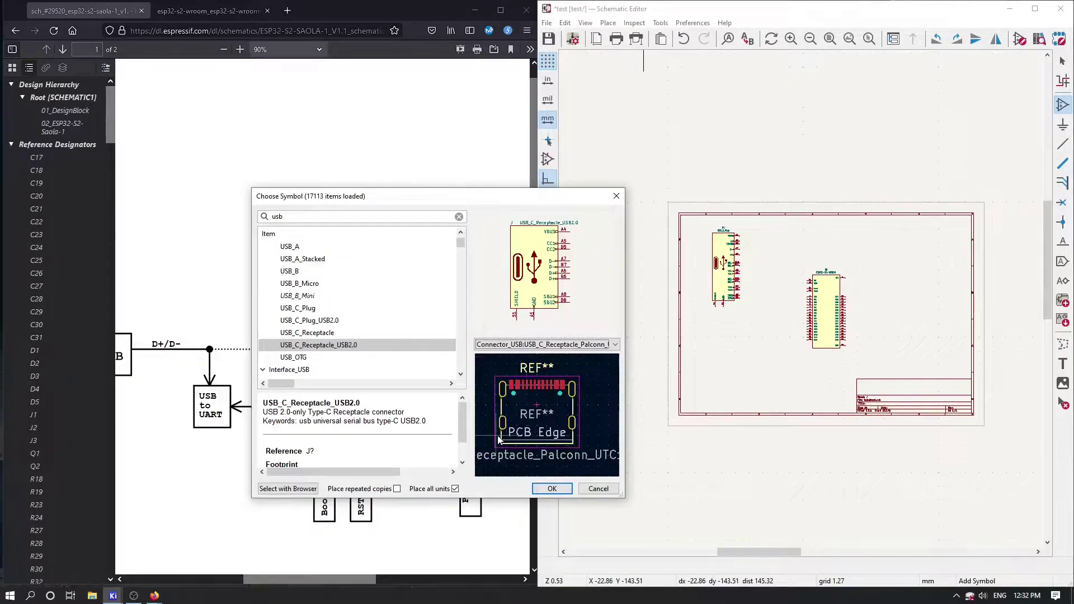
pyautogui.click(560, 345)
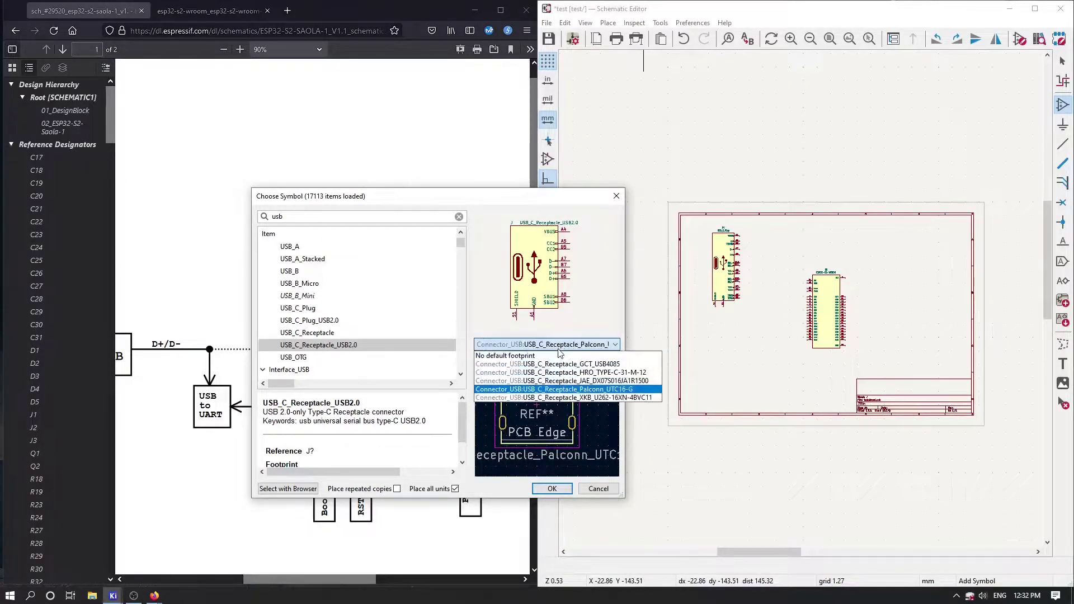
pyautogui.click(559, 400)
pyautogui.scroll(4, 547, 416)
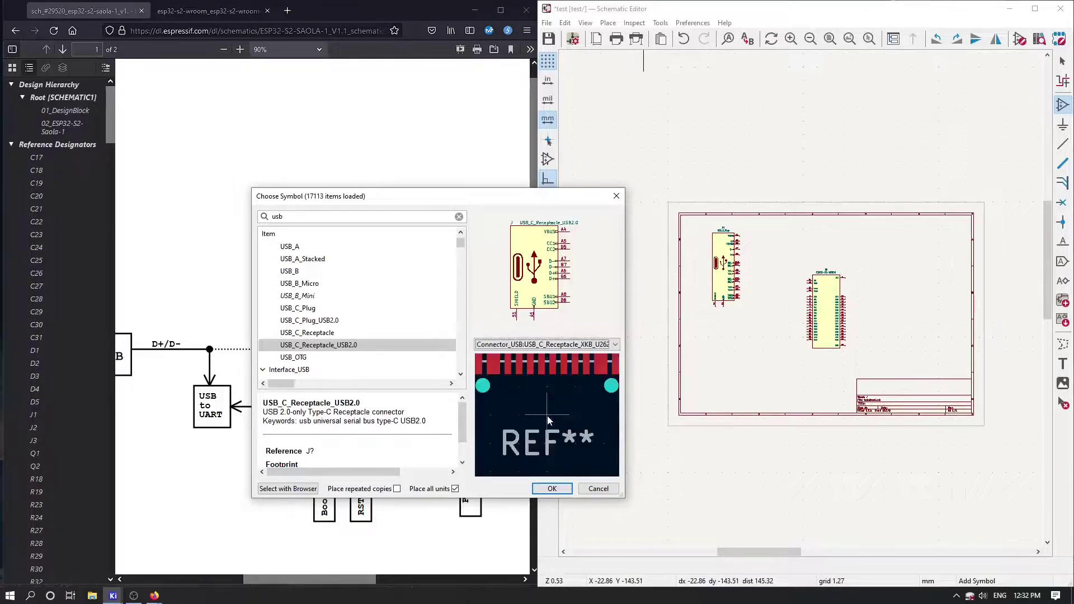
pyautogui.scroll(-2, 547, 415)
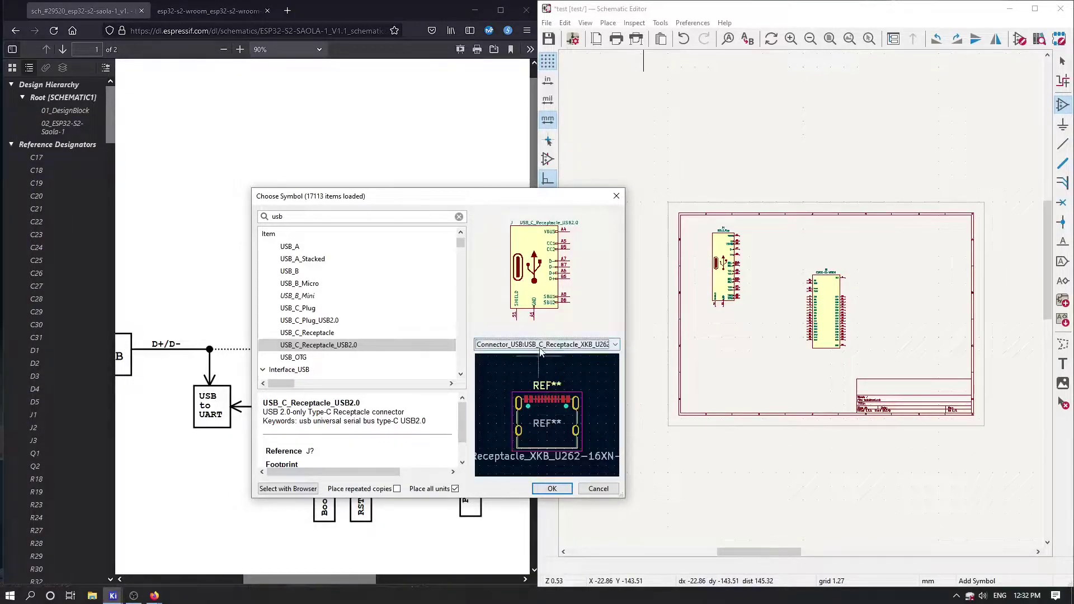
# Return to the USB_C_Receptacle_Palconn_UTC16-G footprint and inspect its pads and board-edge outline in close-up.
pyautogui.click(543, 345)
pyautogui.click(543, 391)
pyautogui.scroll(3, 546, 420)
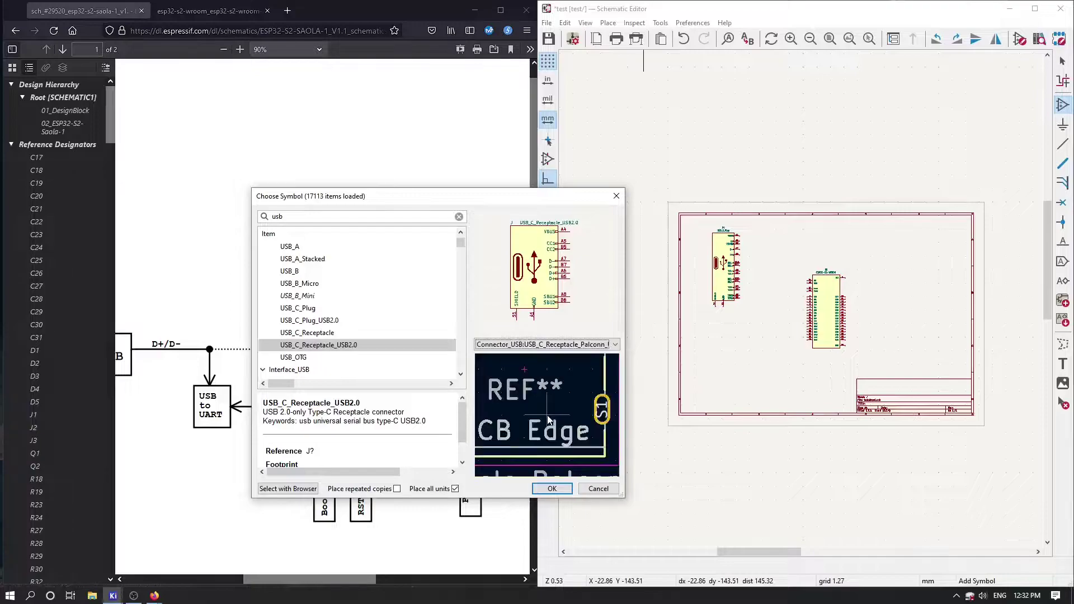
pyautogui.scroll(-1, 546, 423)
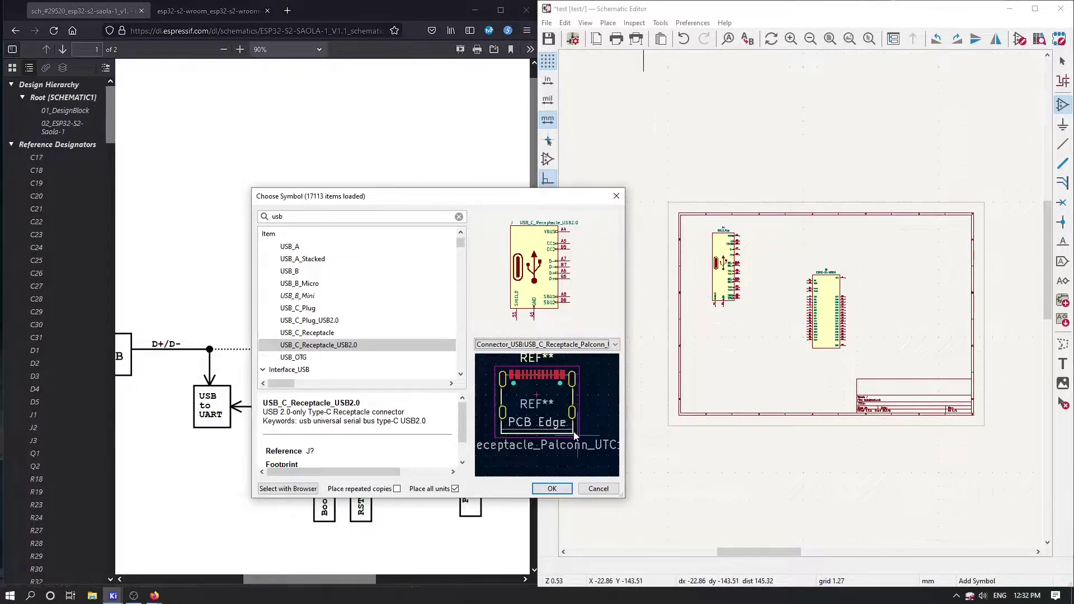
pyautogui.scroll(4, 549, 417)
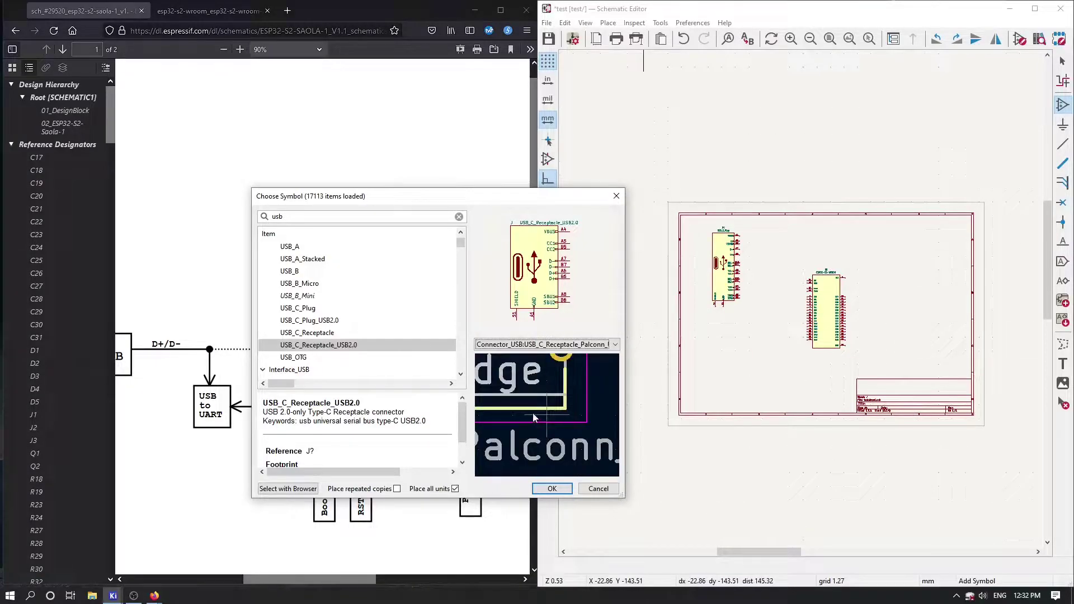
# Review the USB_C_Receptacle_JAE_DX07S016JA1R1500 footprint in close-up again, followed by the USB_C_Receptacle_HRO_TYPE-C-31-M-12 preview.
pyautogui.click(546, 344)
pyautogui.click(522, 381)
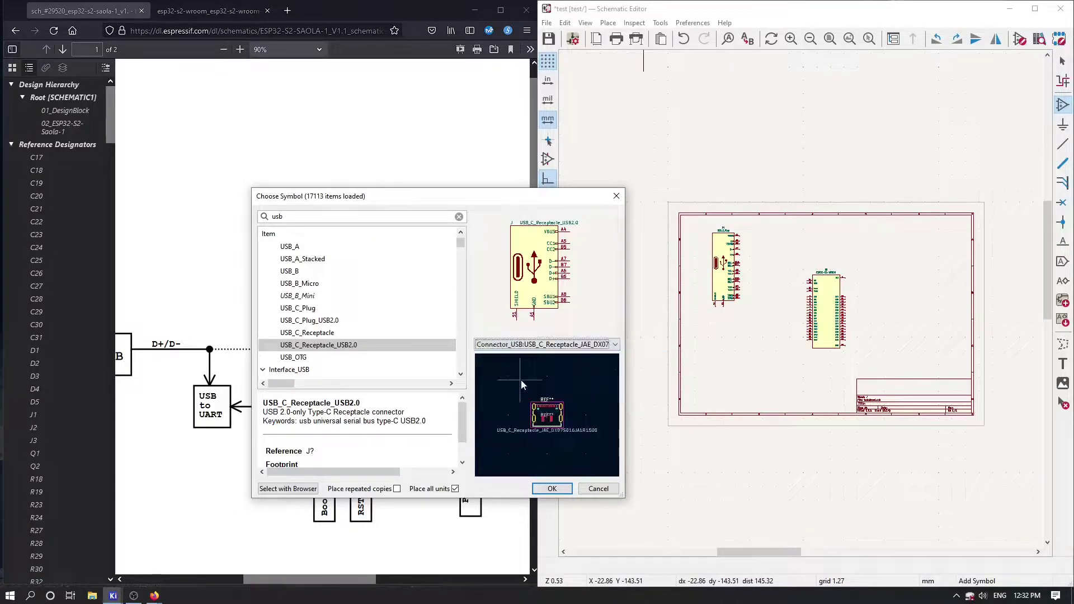
pyautogui.scroll(5, 542, 408)
pyautogui.scroll(-2, 562, 426)
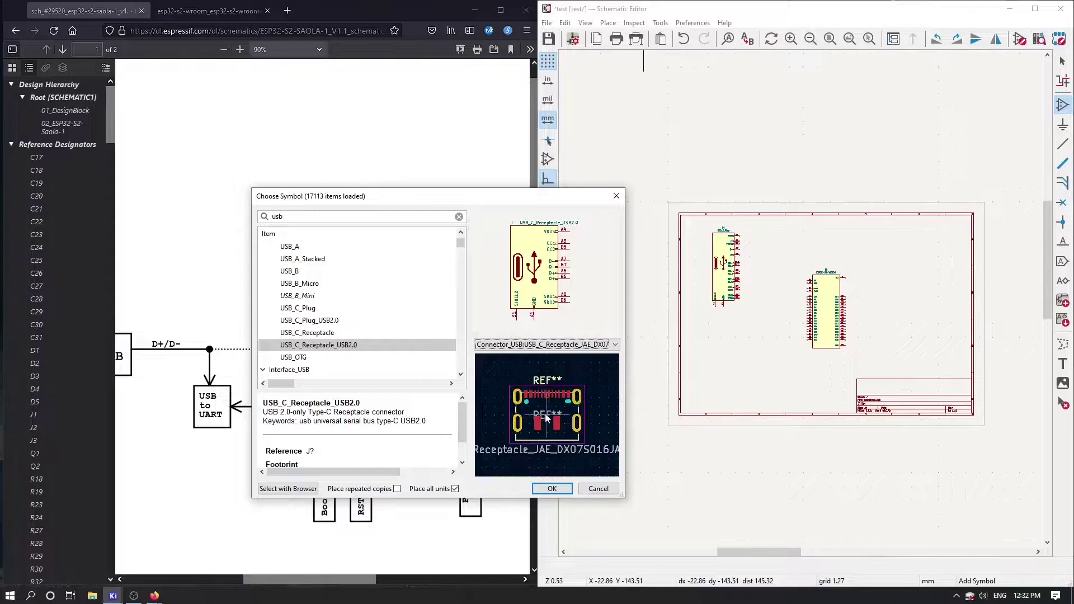
pyautogui.click(541, 346)
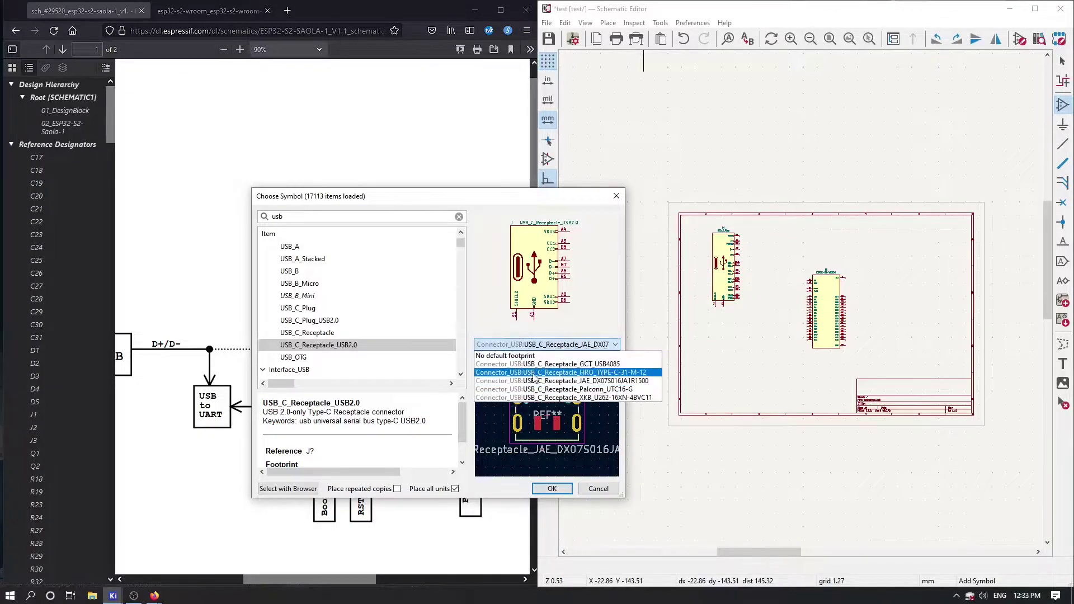
pyautogui.click(532, 373)
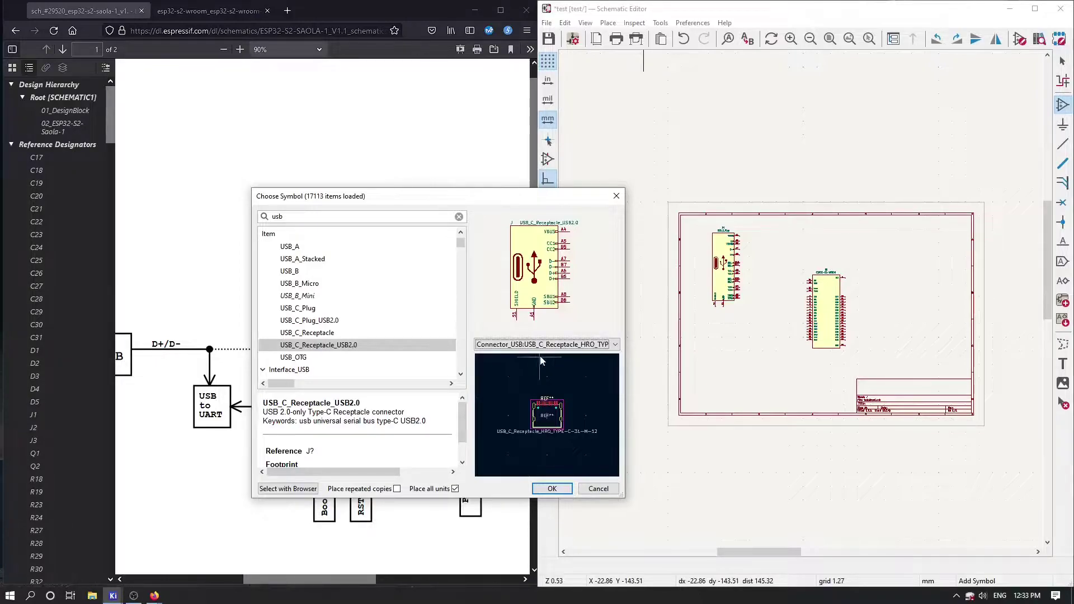
pyautogui.click(541, 344)
pyautogui.press('Escape')
# Move the symbol chooser over the schematic editor, select the USB_C_Receptacle_GCT_USB4085 footprint and widen the dialog to show its full name.
pyautogui.moveTo(513, 196); pyautogui.dragTo(826, 168)
pyautogui.click(842, 316)
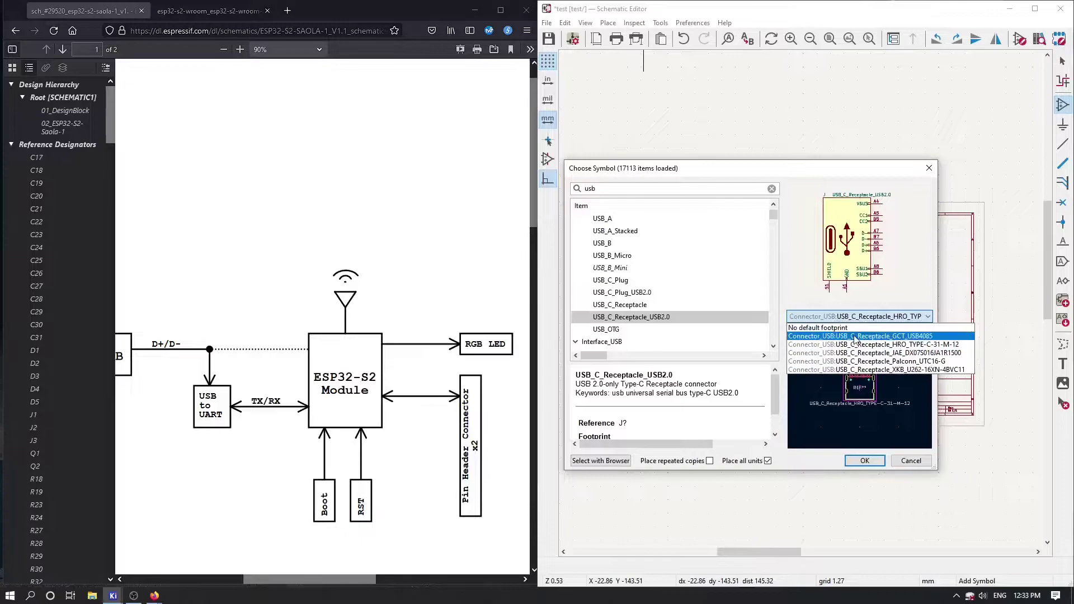
pyautogui.click(856, 335)
pyautogui.moveTo(938, 323); pyautogui.dragTo(1036, 323)
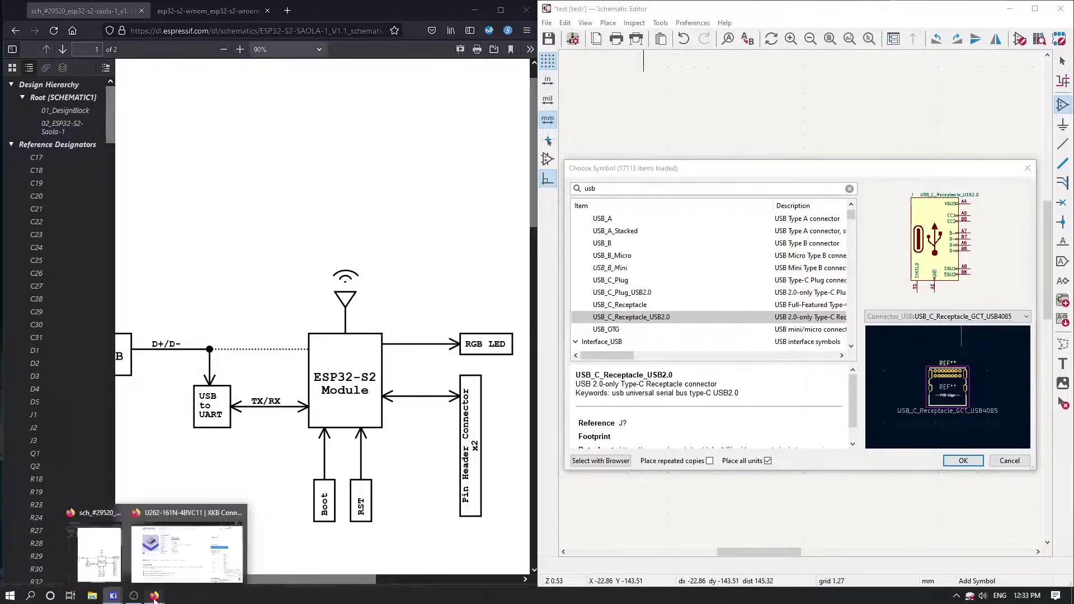
# Switch to the JLCPCB browser window, dock it beside the schematic editor and search the parts library for GCT_usb.
pyautogui.click(187, 546)
pyautogui.moveTo(347, 12); pyautogui.dragTo(1, 112)
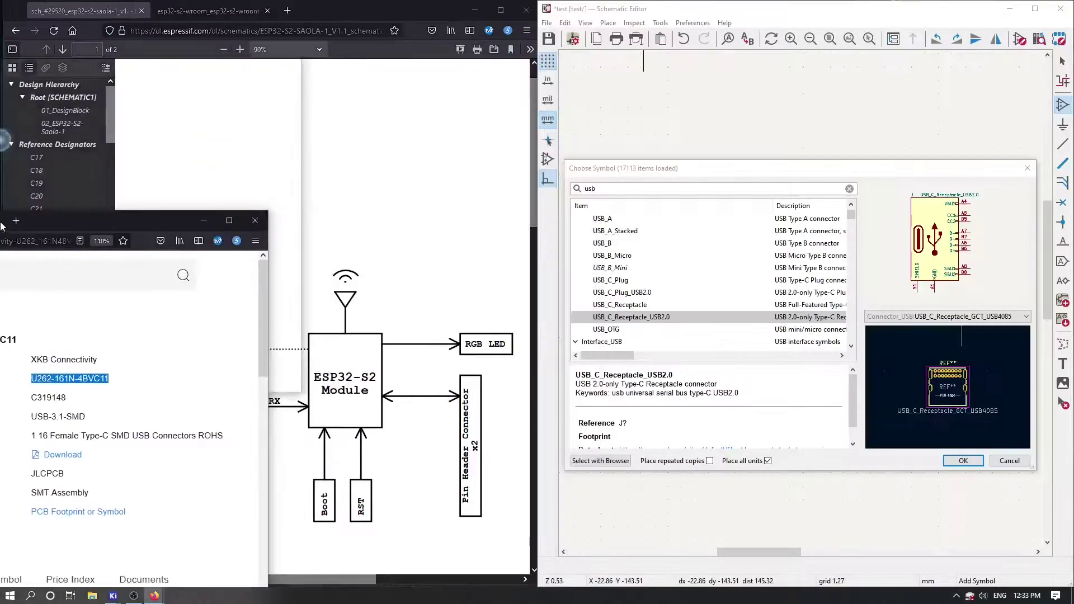
pyautogui.click(241, 70)
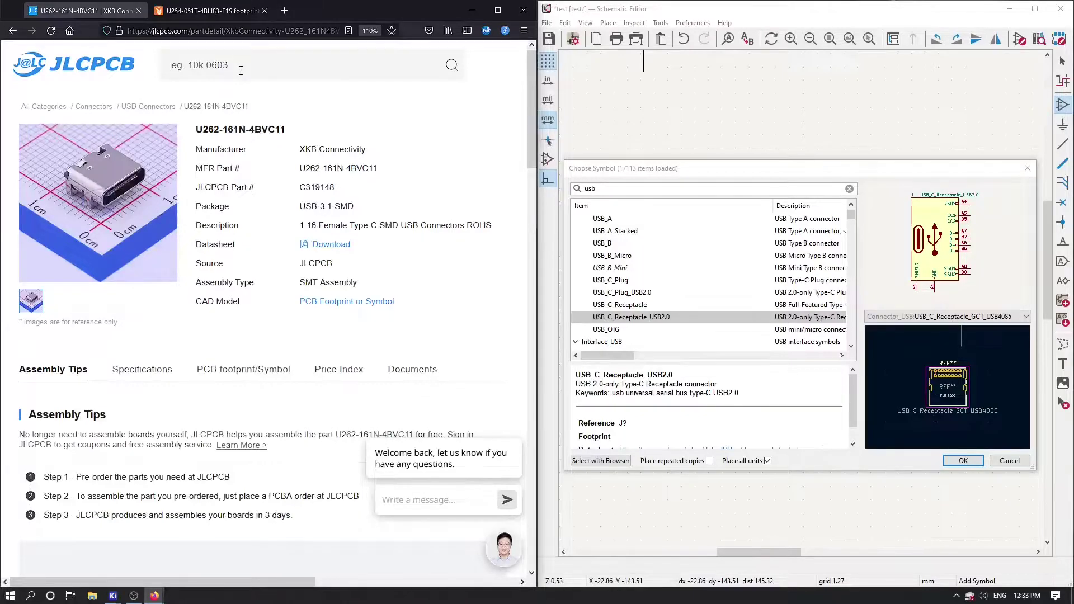
pyautogui.write('GCT_usb')
pyautogui.press('Return')
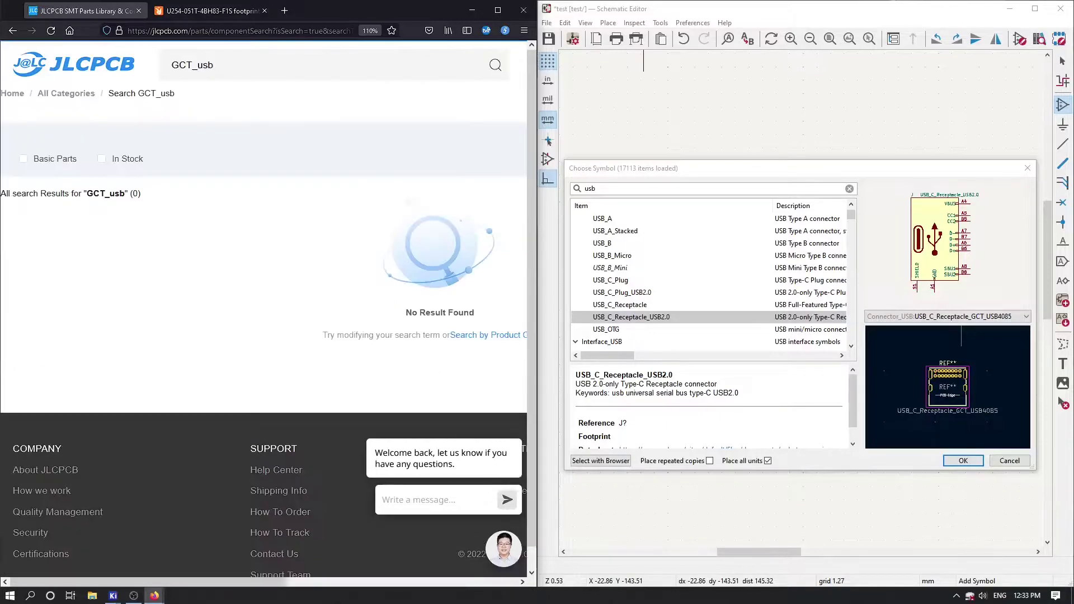
# Search the JLCPCB parts library for usb4085 and open the USB4085-GF-A part page.
pyautogui.doubleClick(213, 64)
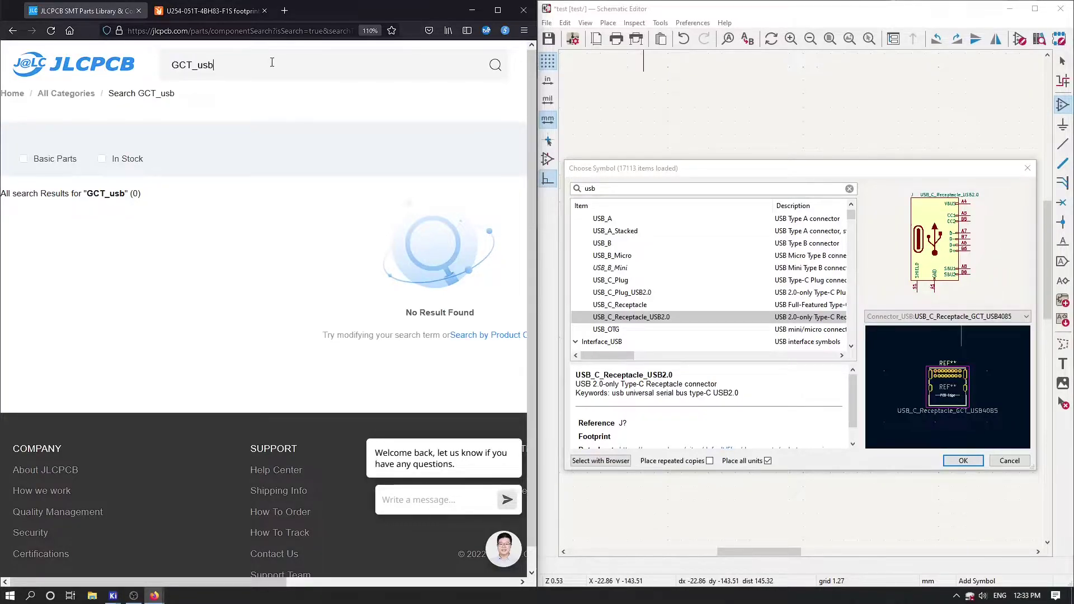
pyautogui.press('BackSpace')
pyautogui.write('usb4085')
pyautogui.press('Return')
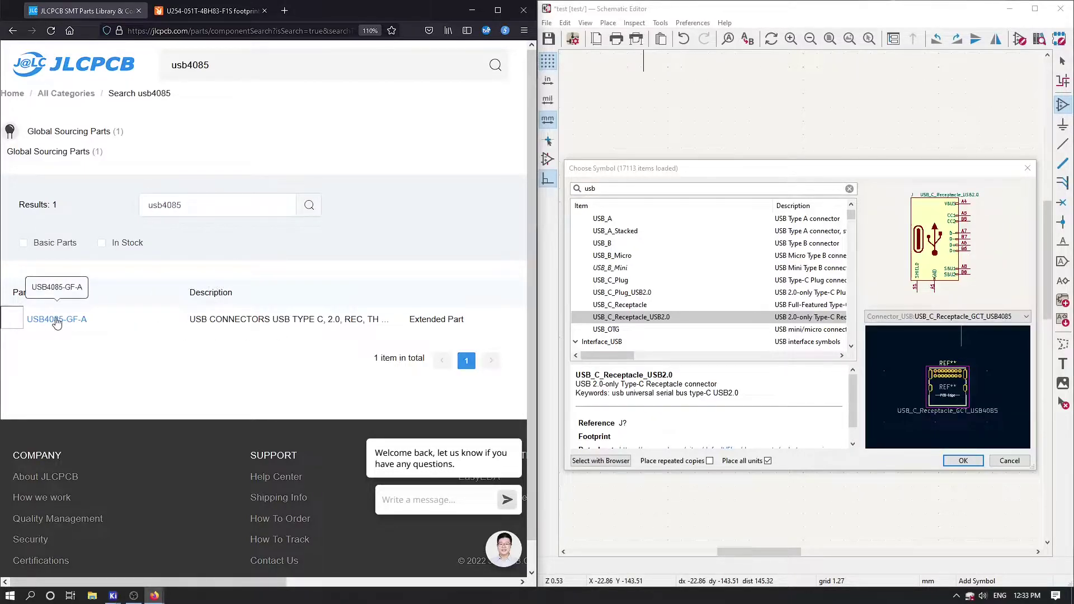
pyautogui.click(56, 320)
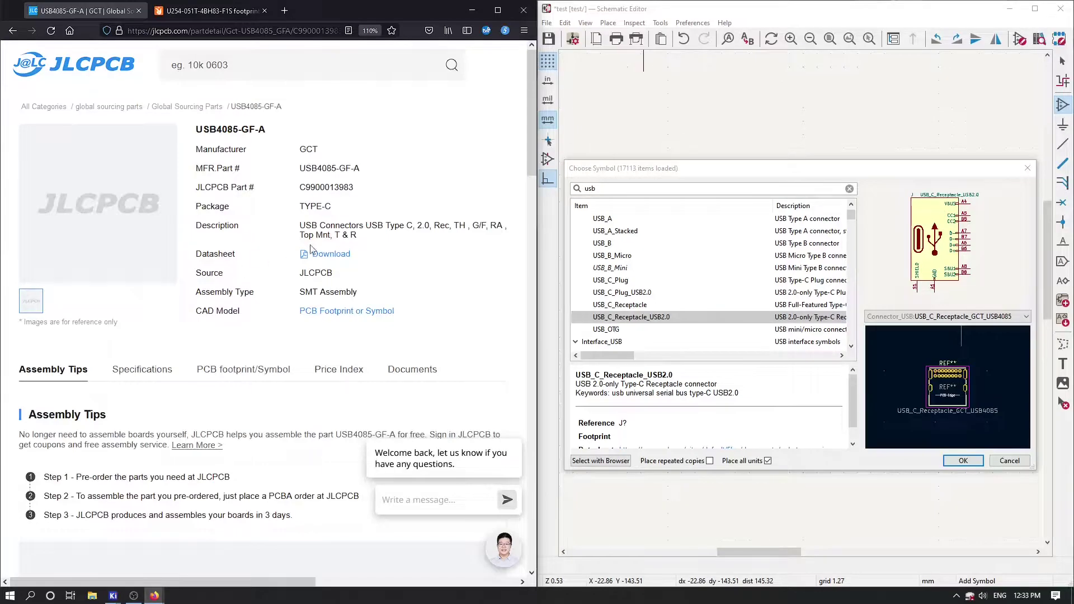
# Check the USB4085-GF-A package and mounting description, and read its datasheet down to the recommended PCB layout.
pyautogui.doubleClick(308, 208)
pyautogui.click(453, 224)
pyautogui.moveTo(465, 226); pyautogui.dragTo(460, 226)
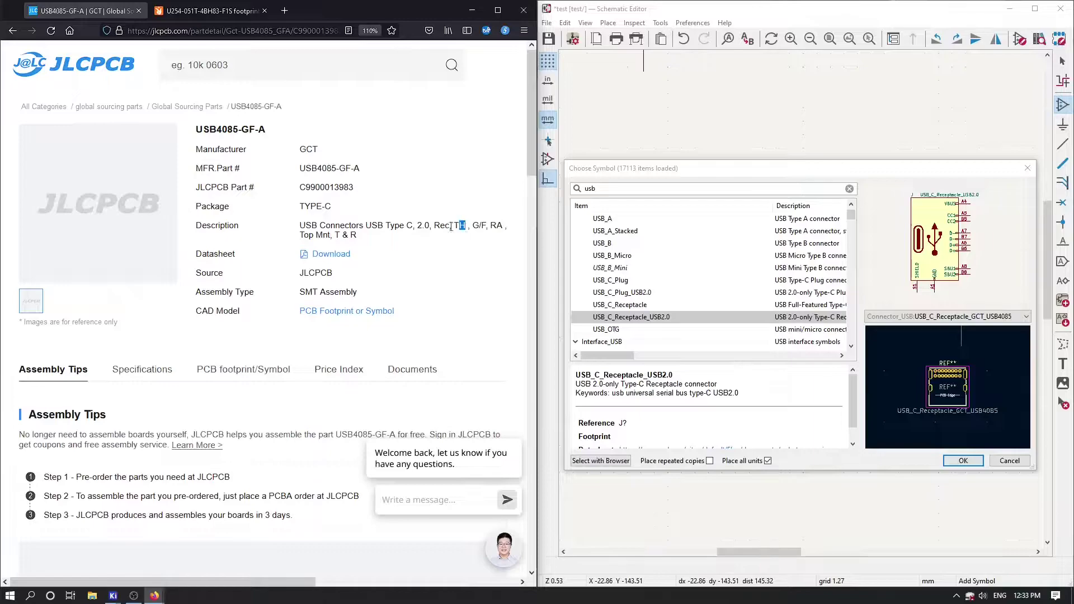
pyautogui.click(330, 255)
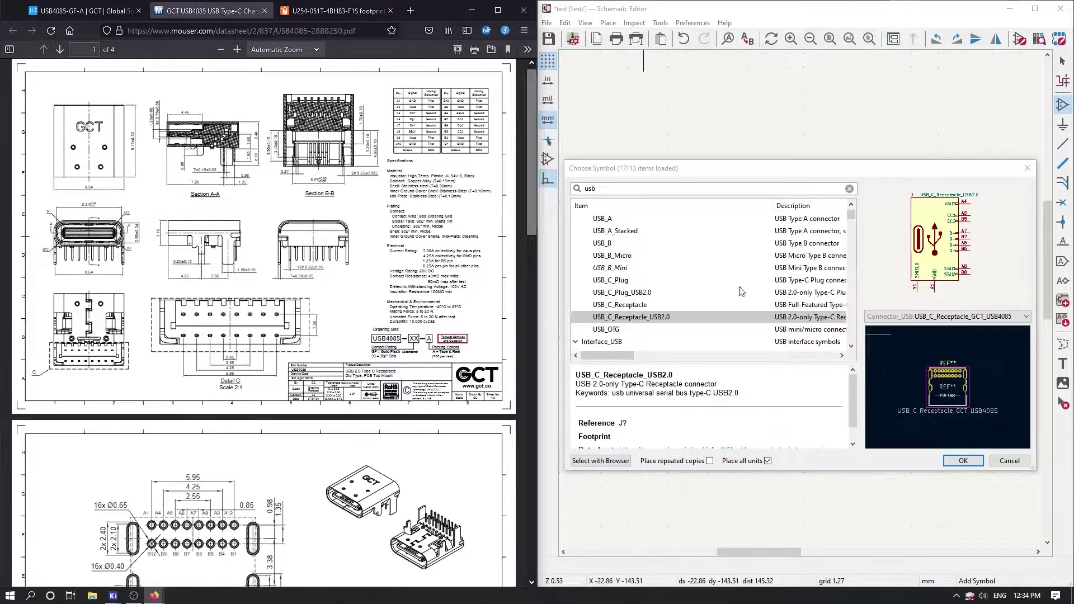
pyautogui.scroll(-4, 95, 242)
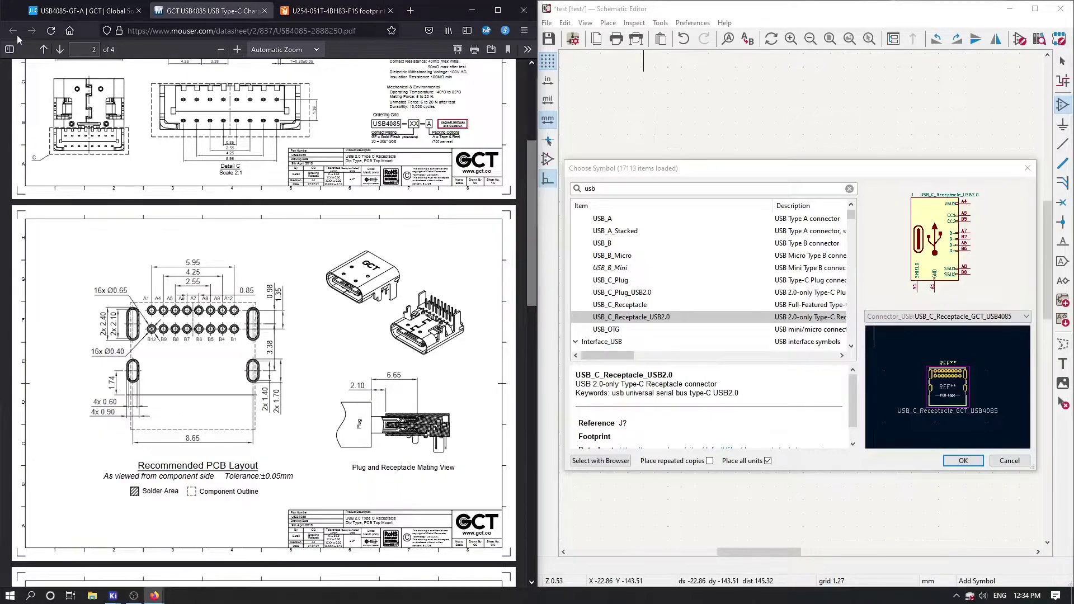
# Return to the usb4085 search results and check the stock, price and part details of USB4085-GF-A.
pyautogui.click(106, 10)
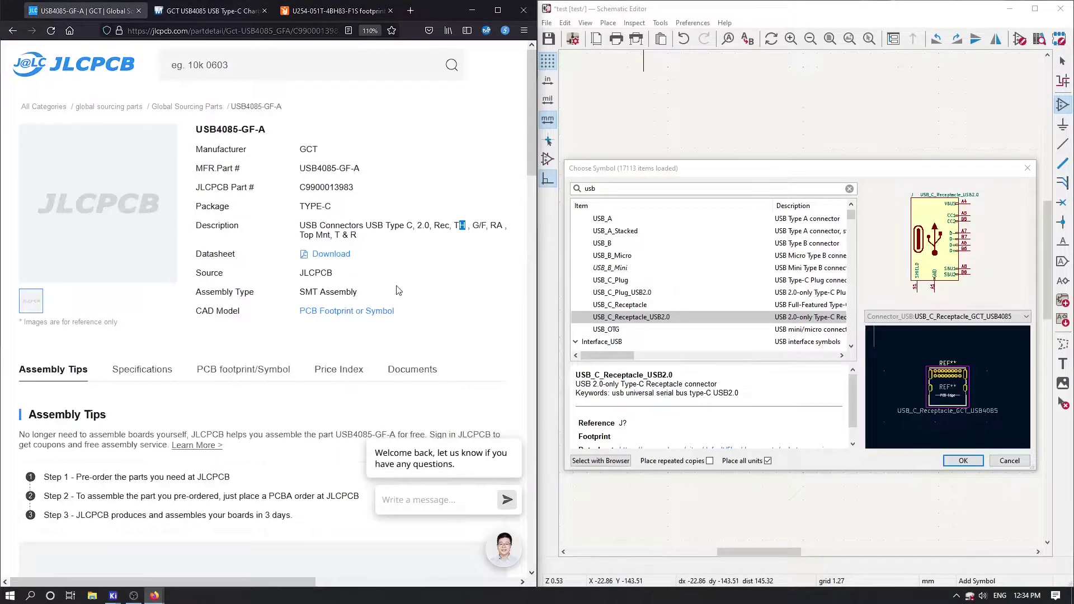
pyautogui.hotkey('alt', 'Left')
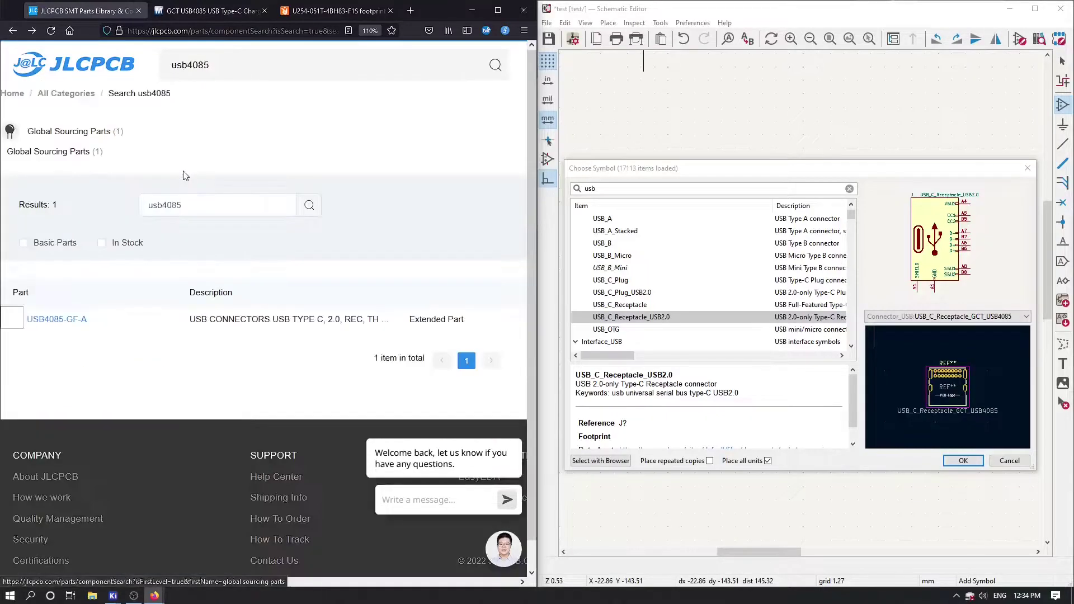
pyautogui.click(498, 10)
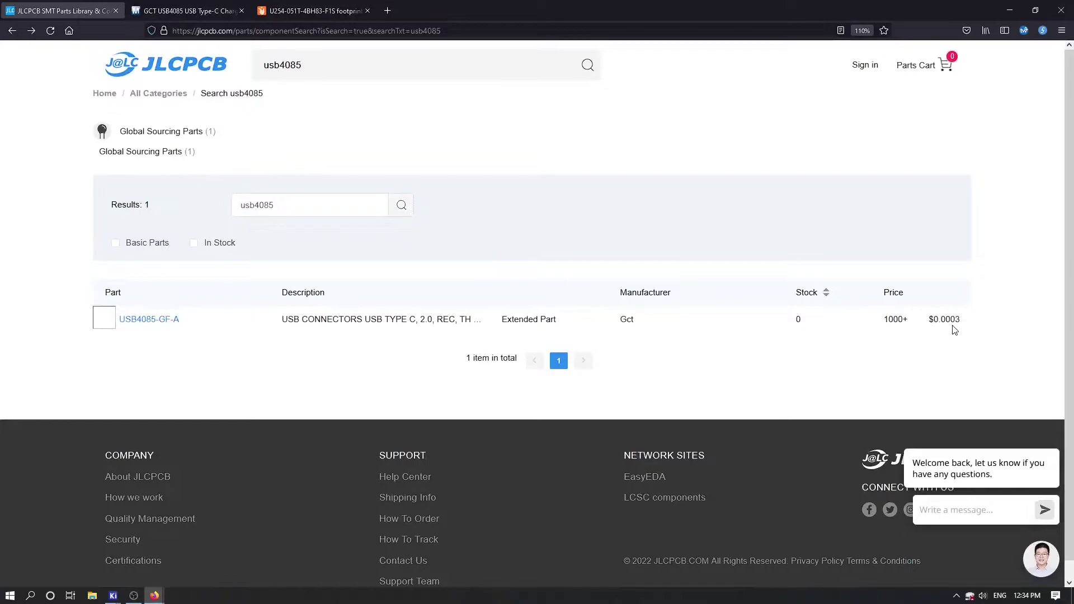
pyautogui.doubleClick(798, 318)
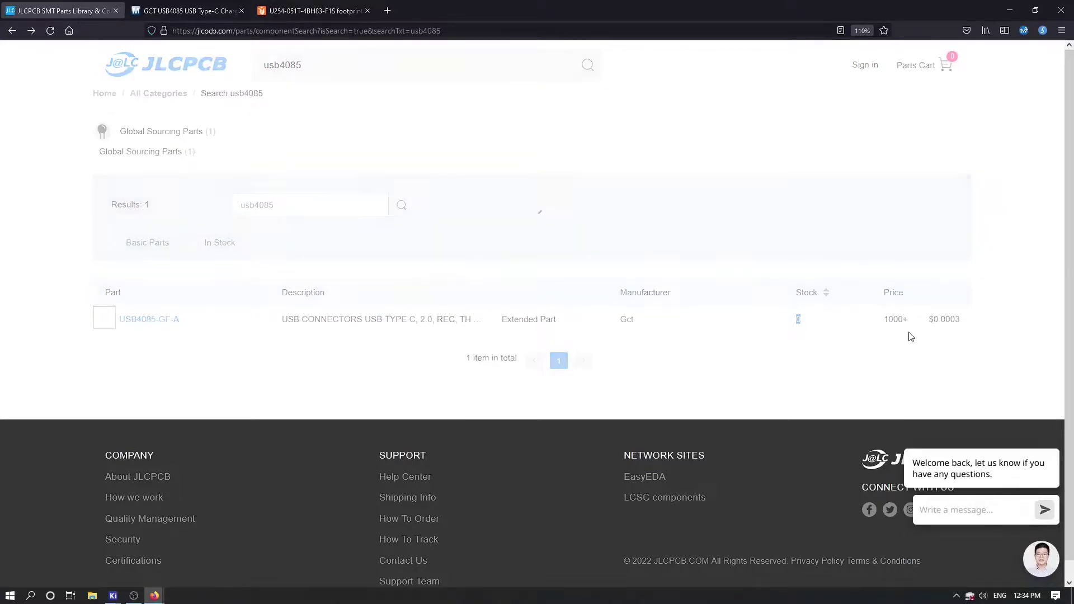
pyautogui.scroll(-5, 942, 322)
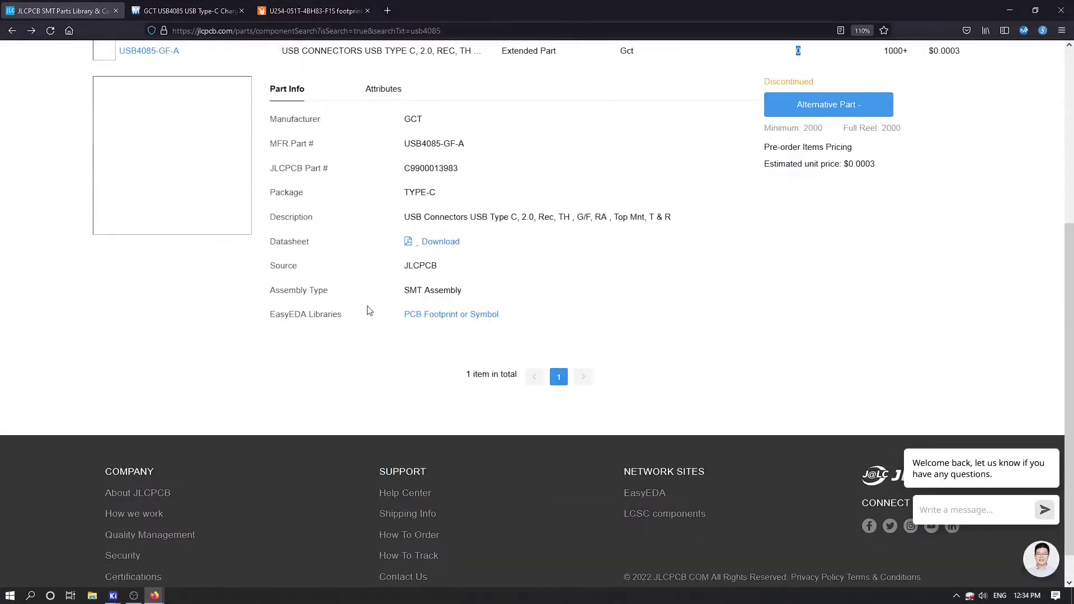
pyautogui.scroll(5, 367, 308)
pyautogui.moveTo(817, 5); pyautogui.dragTo(2, 465)
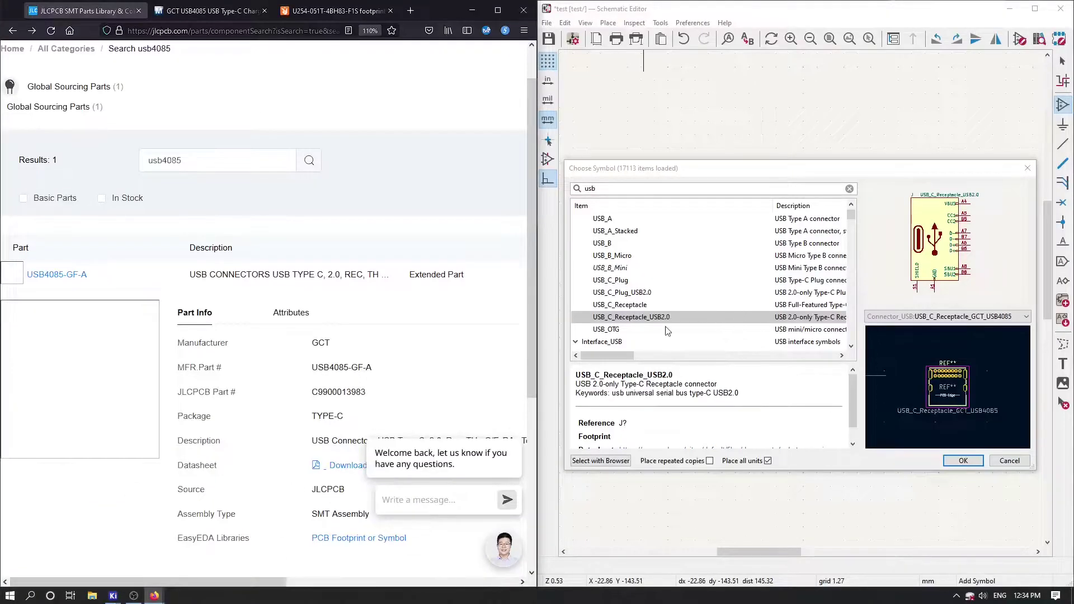
# Compare the Palconn and XKB footprints for USB_C_Receptacle_USB2.0, select USB_C_Receptacle_Palconn_UTC16-G and widen the preview area to show its full name.
pyautogui.click(940, 317)
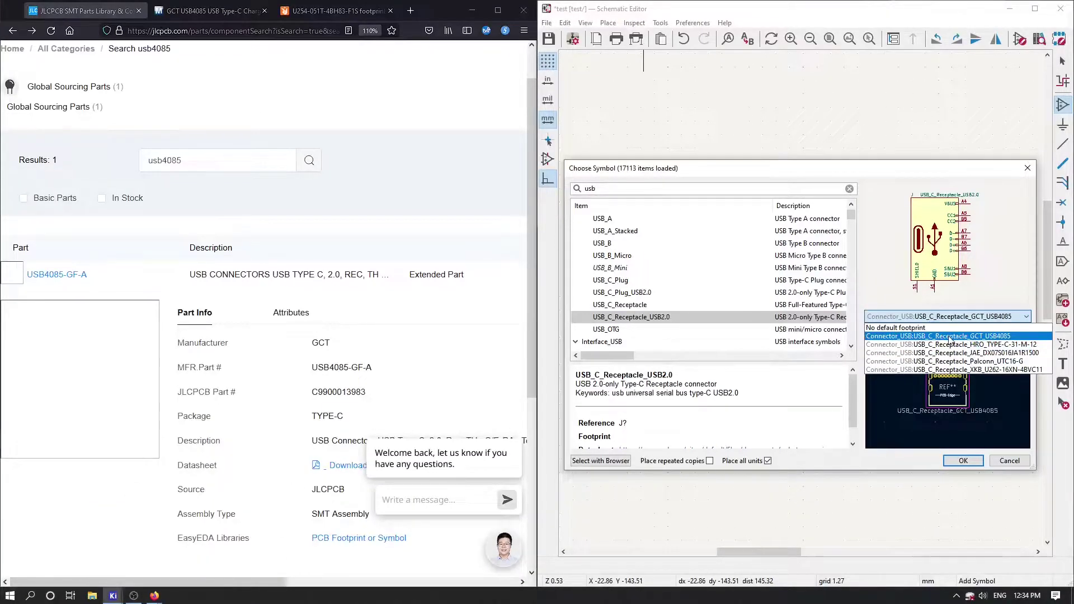
pyautogui.click(974, 362)
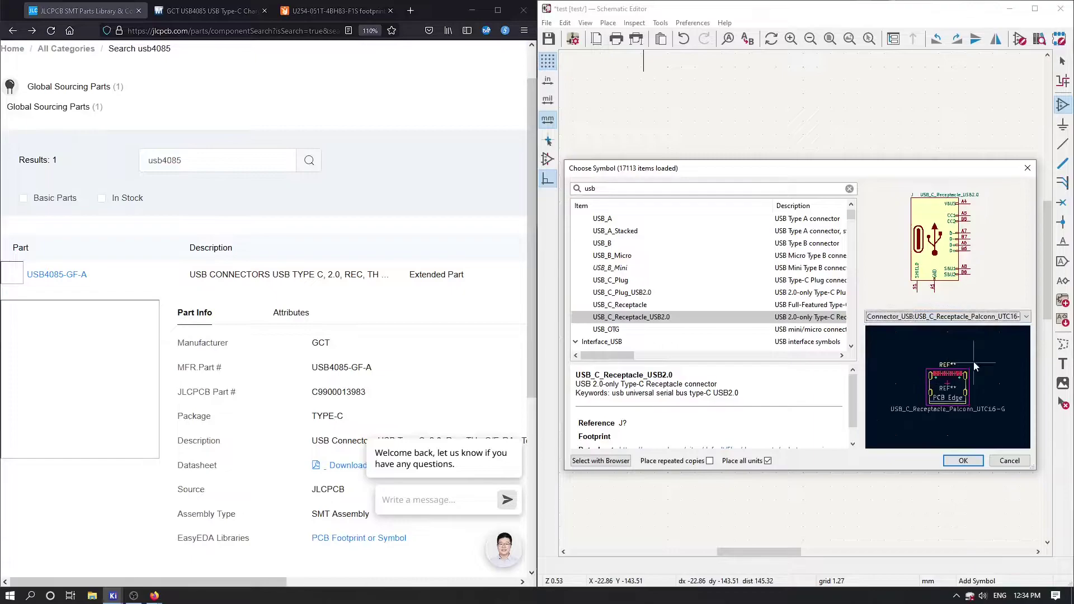
pyautogui.click(946, 317)
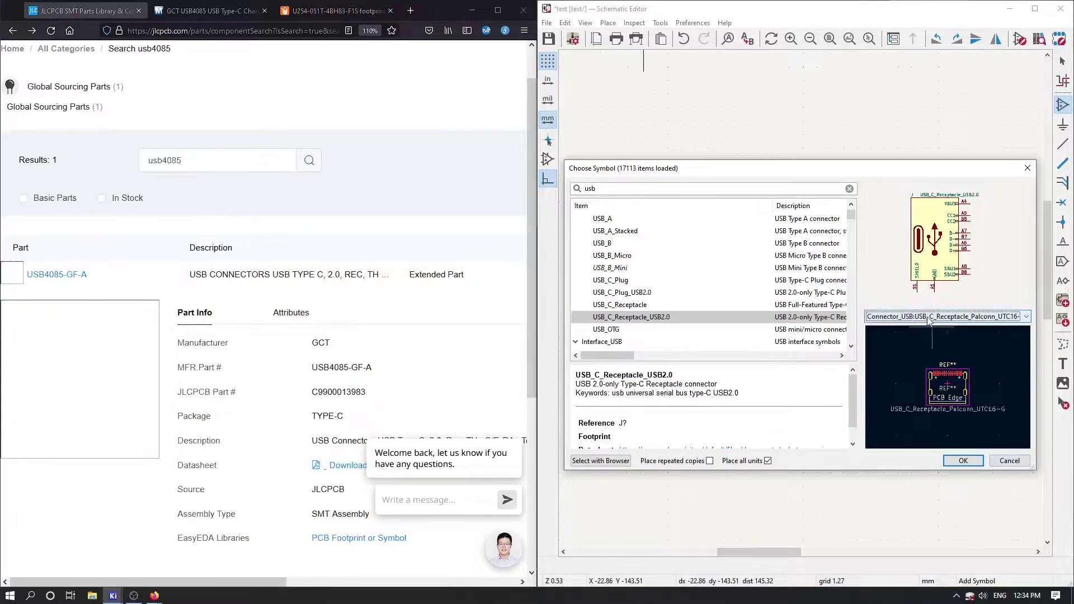
pyautogui.click(941, 370)
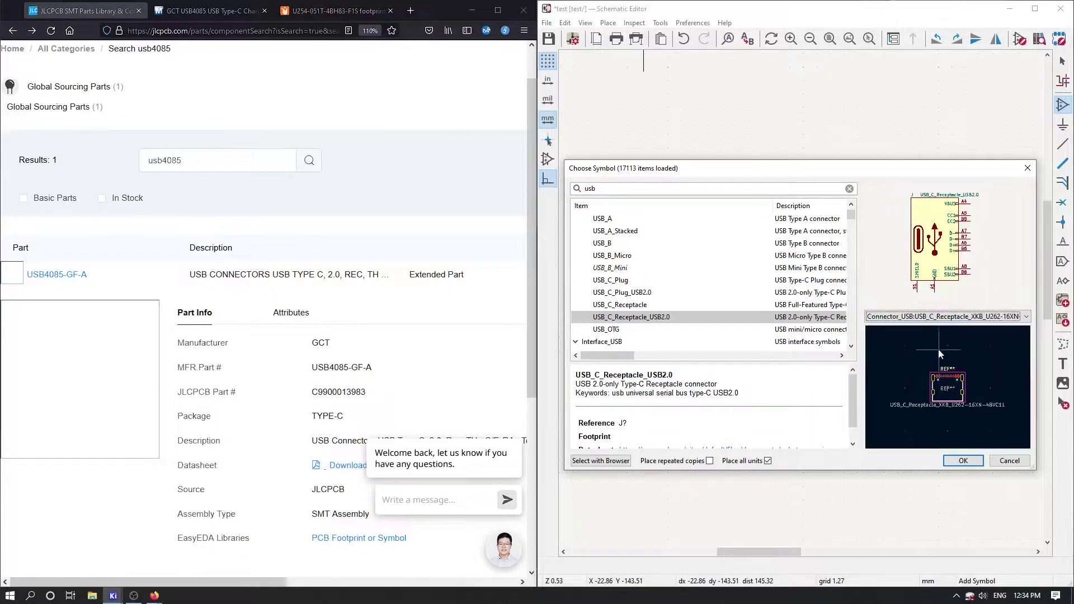
pyautogui.click(940, 316)
pyautogui.click(941, 361)
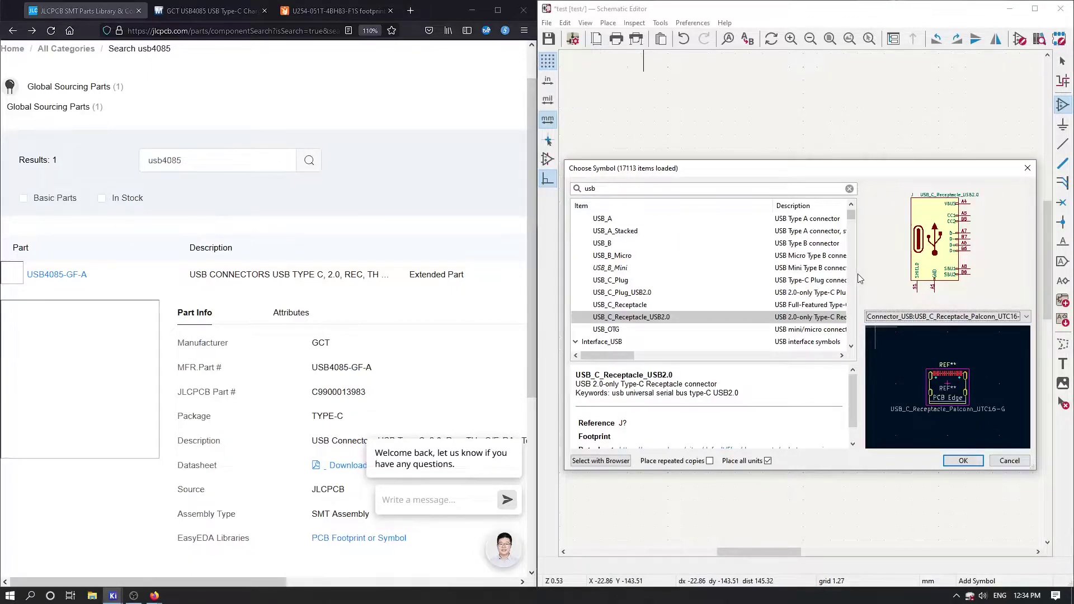
pyautogui.moveTo(860, 278); pyautogui.dragTo(768, 278)
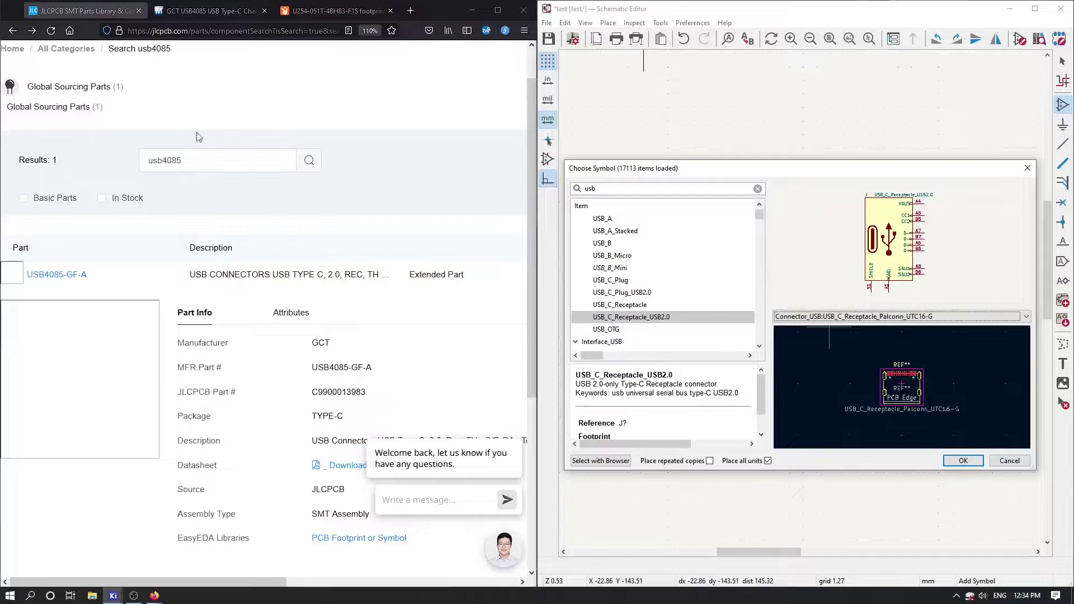
# Search the JLCPCB parts library for UTC16.
pyautogui.doubleClick(242, 162)
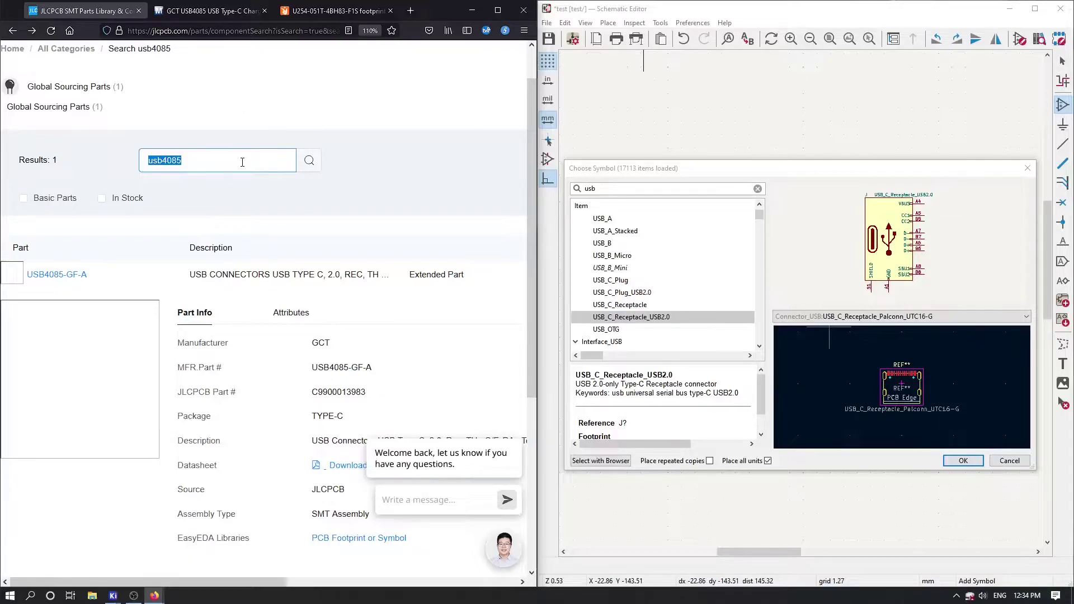
pyautogui.write('UTC16')
pyautogui.press('Return')
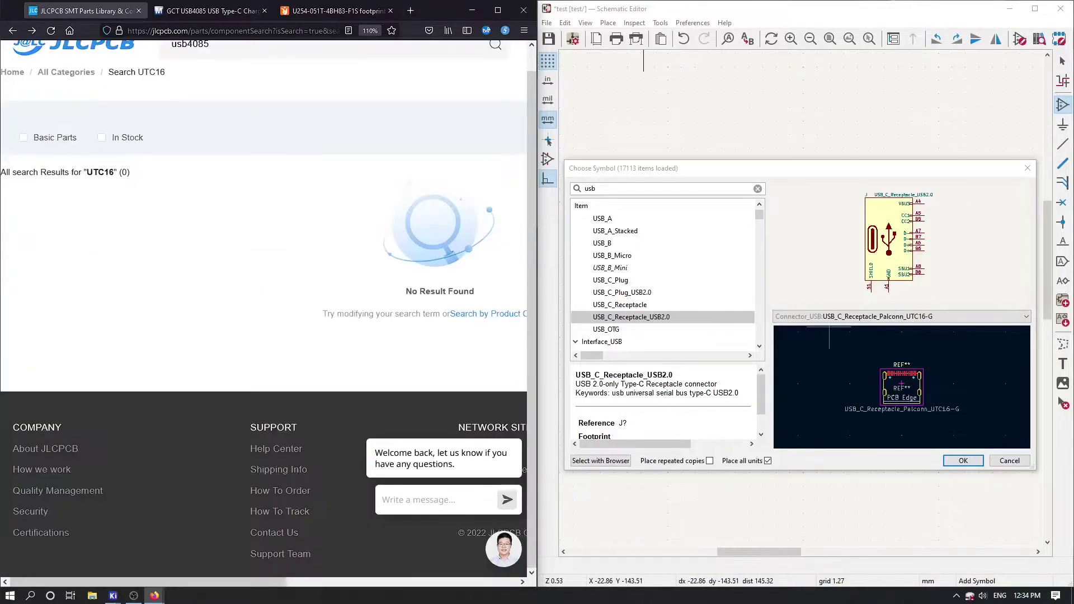
pyautogui.scroll(1, 197, 114)
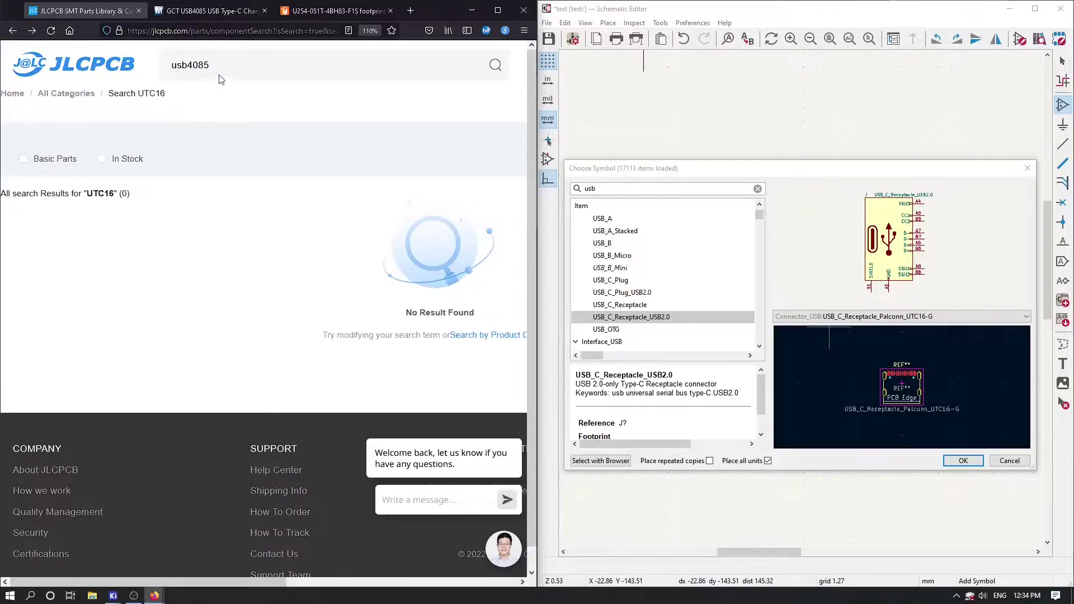
pyautogui.doubleClick(218, 66)
pyautogui.write('UTC16')
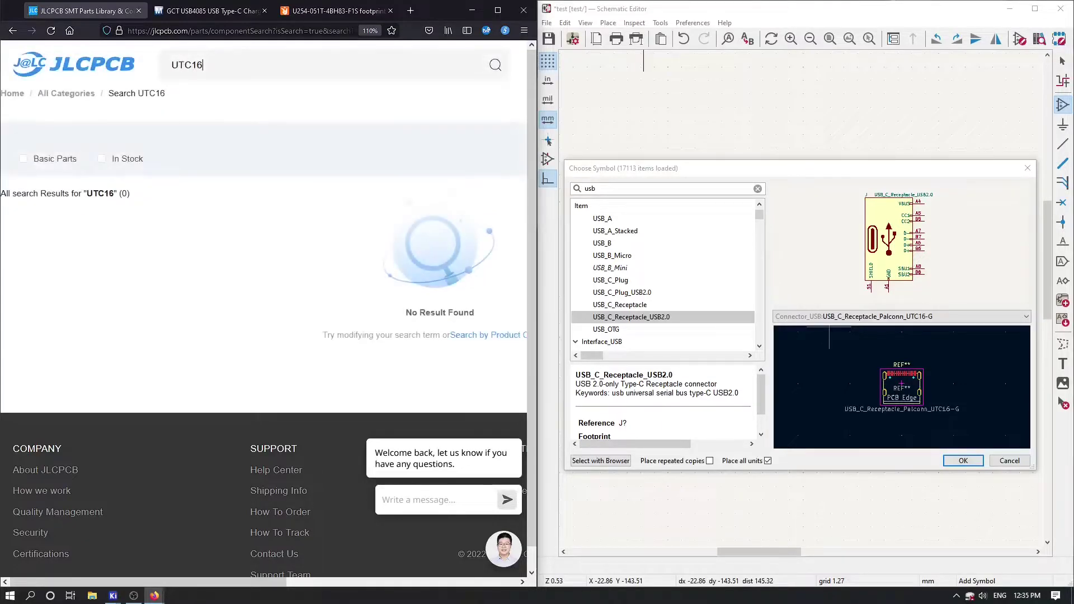
# Search the JLCPCB parts library for the manufacturer name Palconn.
pyautogui.doubleClick(214, 68)
pyautogui.write('{a')
pyautogui.write('l')
pyautogui.press('BackSpace')
pyautogui.press('BackSpace')
pyautogui.press('BackSpace')
pyautogui.write('Pal')
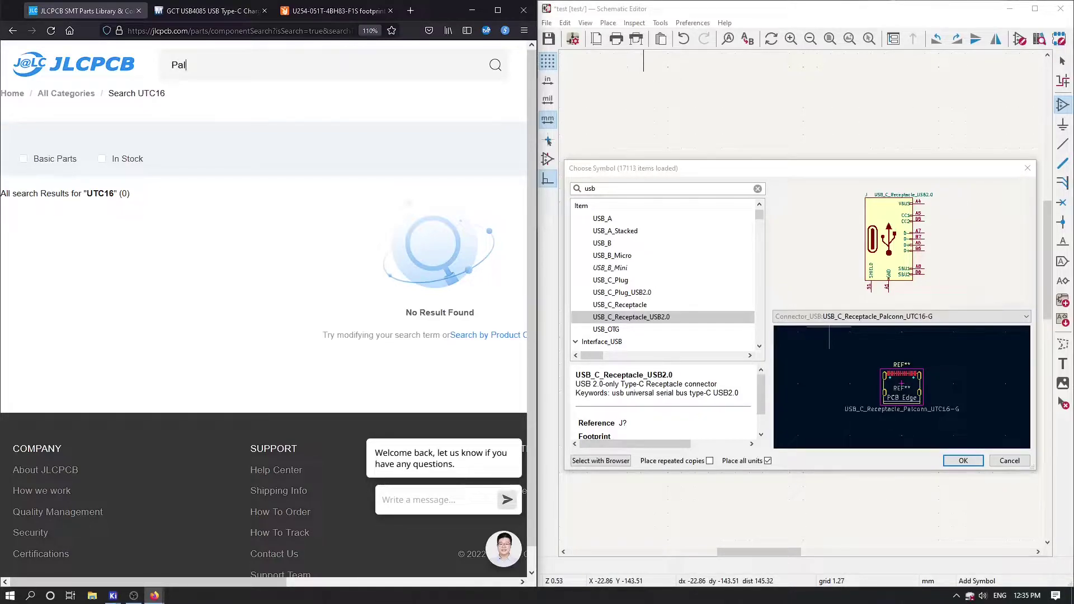
pyautogui.write('conn')
pyautogui.press('Return')
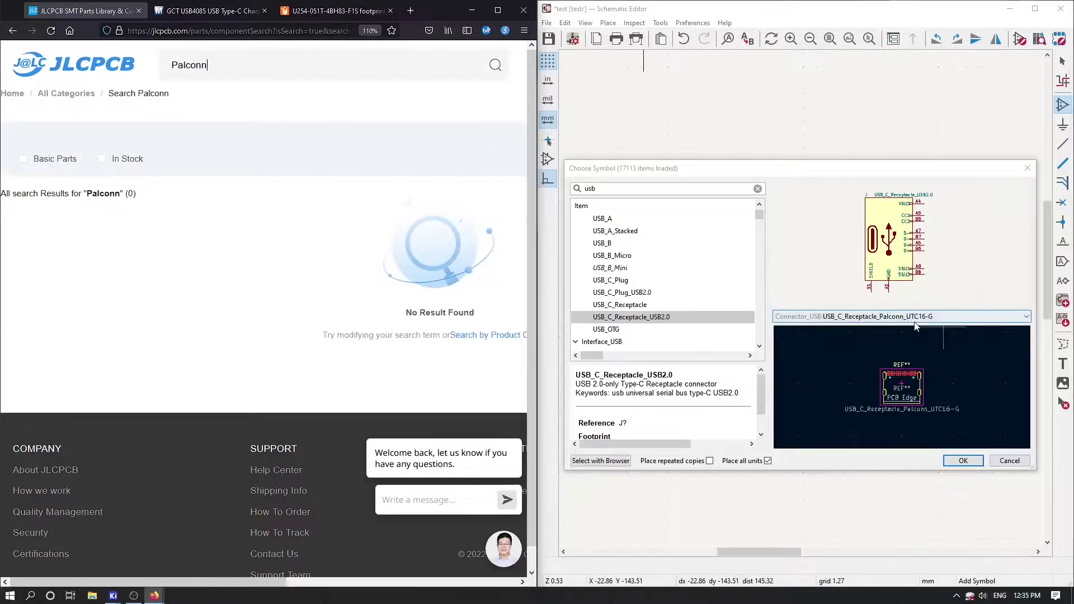
# Set the symbol's footprint to USB_C_Receptacle_XKB_U262-16XN-4BVC11 and search the JLCPCB parts library for XKB.
pyautogui.click(860, 317)
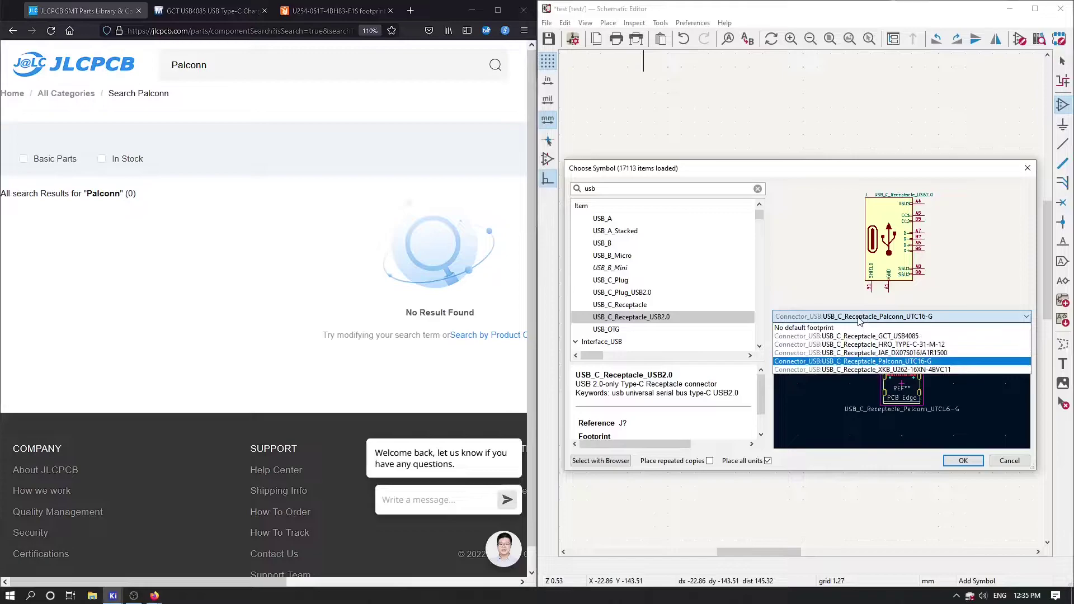
pyautogui.click(922, 372)
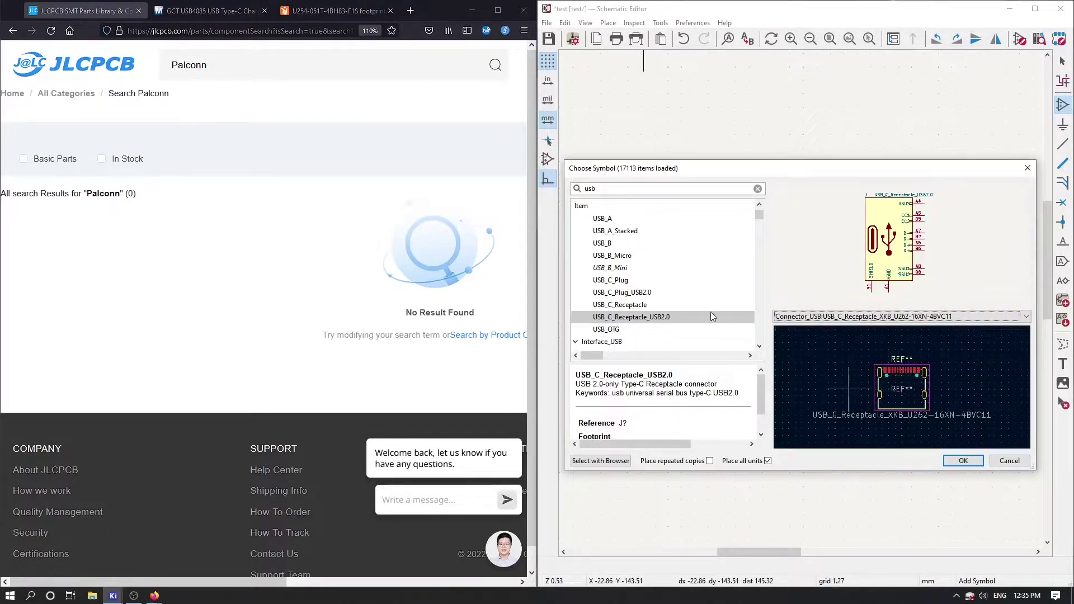
pyautogui.doubleClick(217, 68)
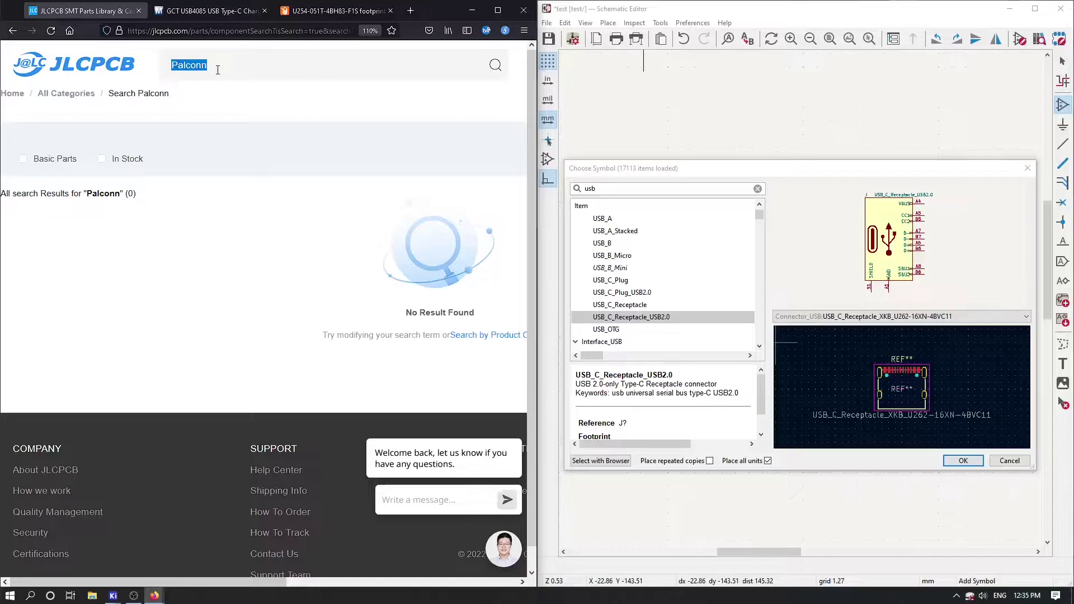
pyautogui.write('XKB_')
pyautogui.press('Return')
pyautogui.press('Return')
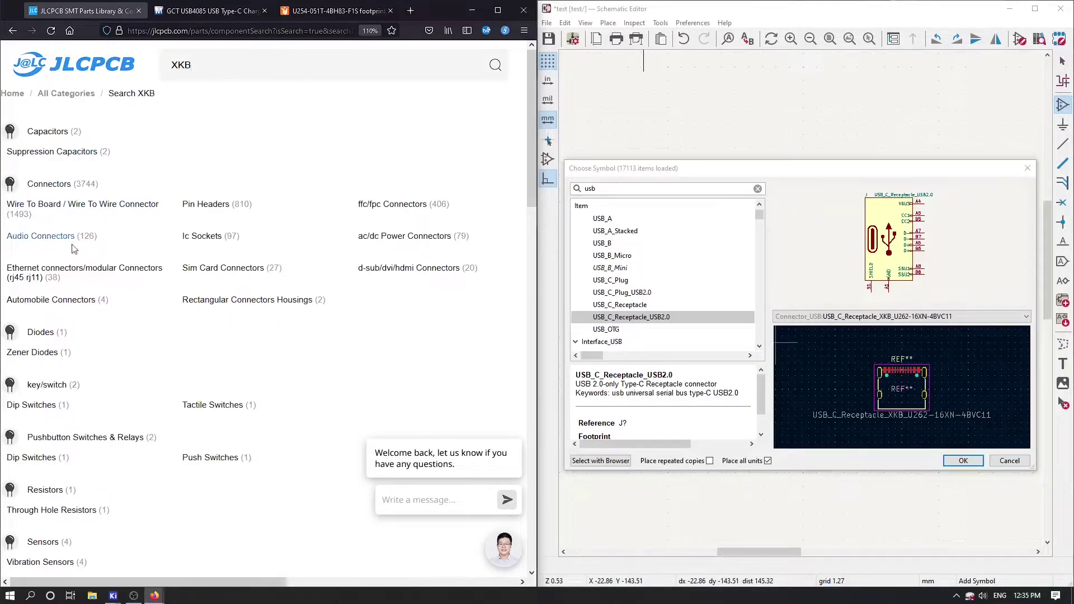
# Look through the XKB part results and narrow the search to XKB U262.
pyautogui.scroll(-8, 122, 333)
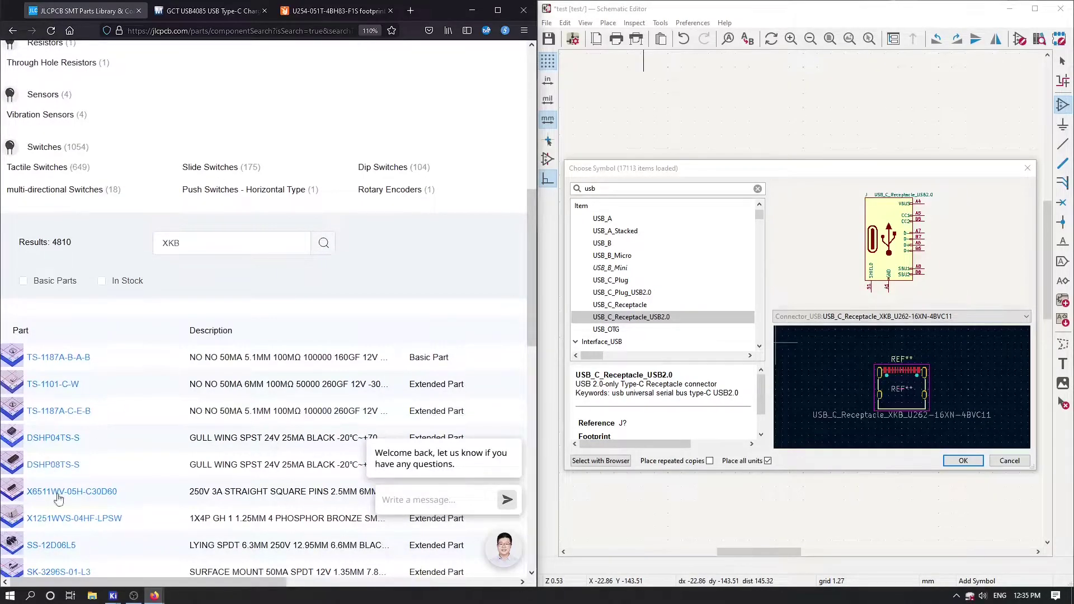
pyautogui.scroll(-2, 67, 522)
pyautogui.scroll(-3, 62, 520)
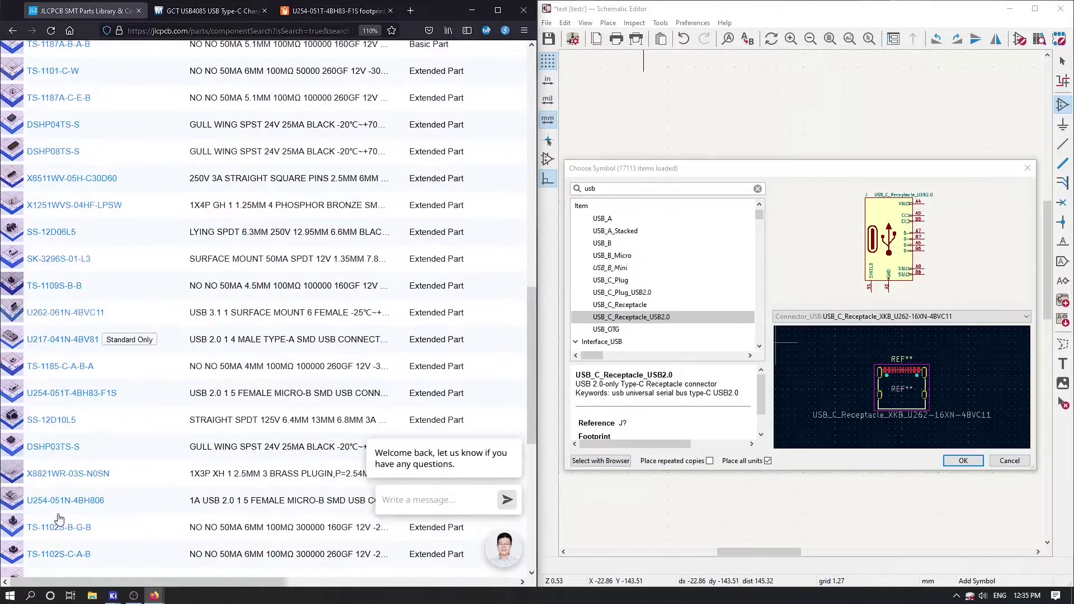
pyautogui.scroll(6, 92, 473)
pyautogui.scroll(7, 94, 469)
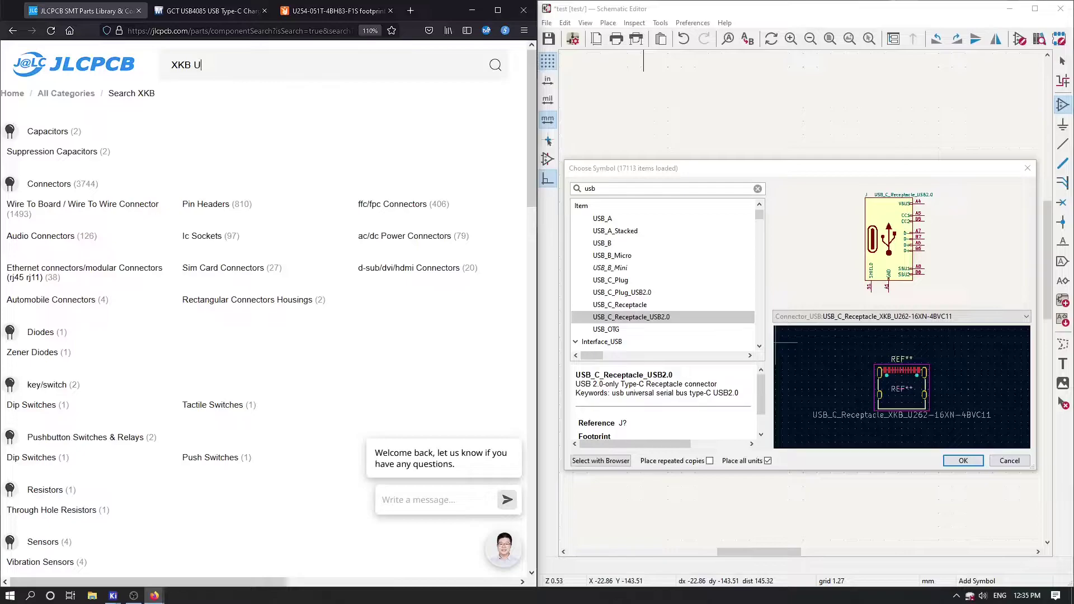
pyautogui.press('Return')
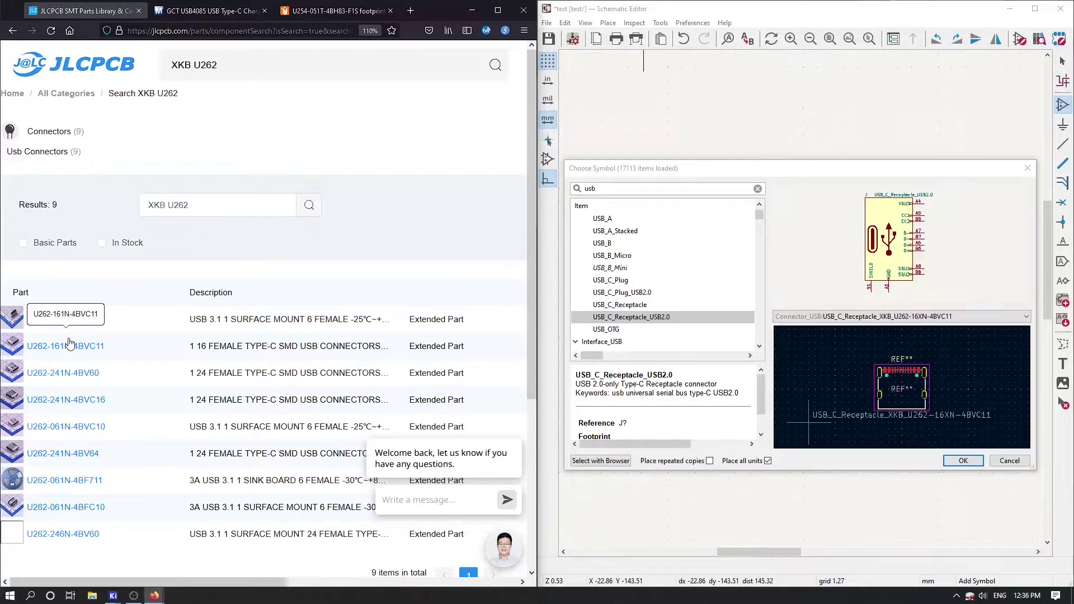
# Open the U262-161N-4BVC11 part page and check its specifications, symbol and PCB footprint against the chosen KiCad footprint.
pyautogui.click(70, 343)
pyautogui.moveTo(298, 149); pyautogui.dragTo(390, 213)
pyautogui.click(390, 213)
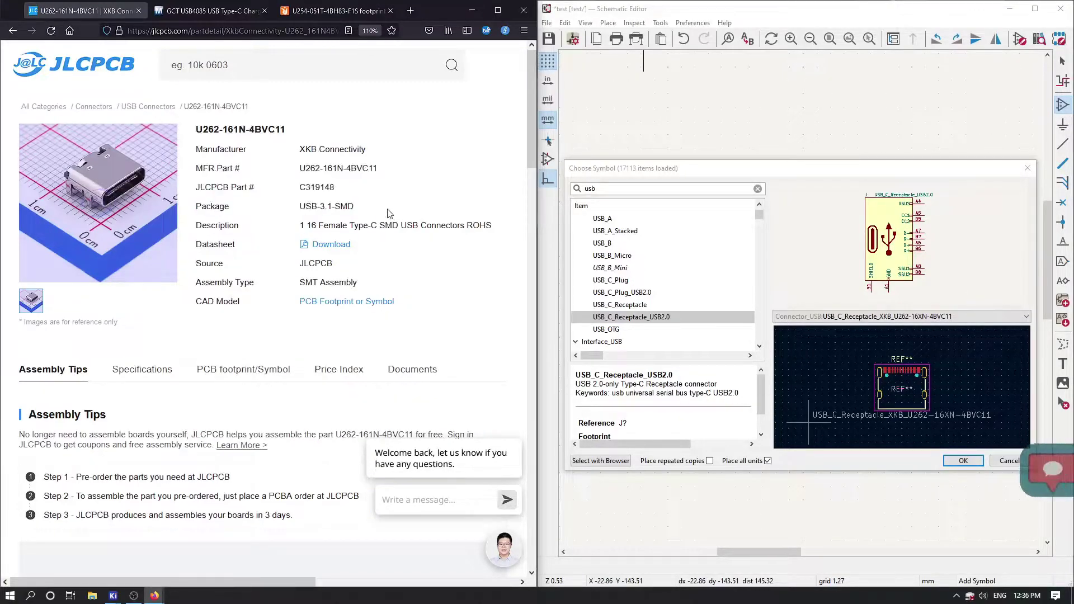
pyautogui.scroll(-13, 332, 316)
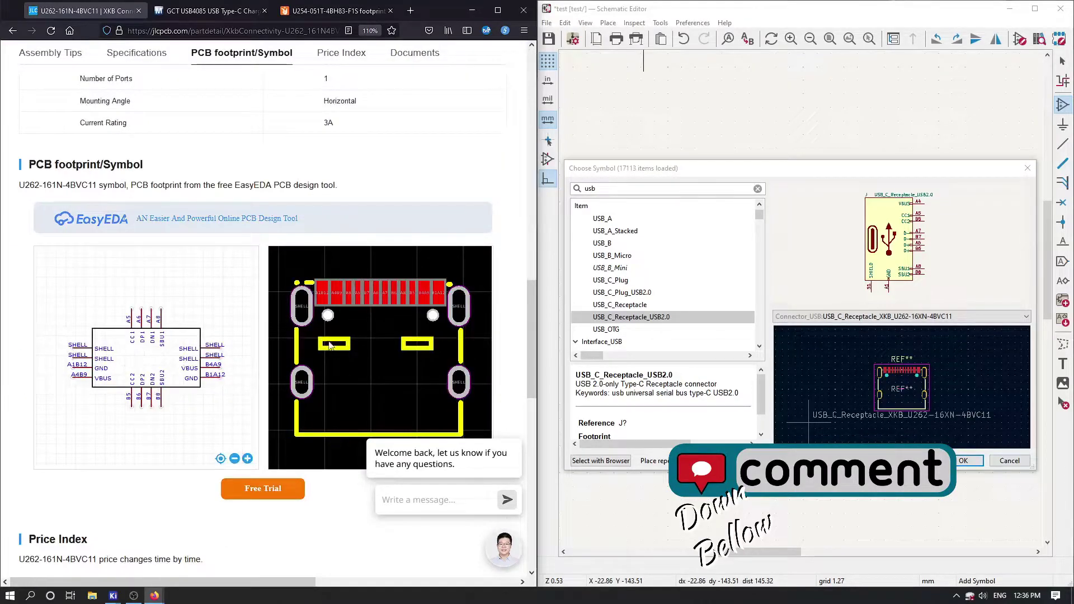
pyautogui.scroll(5, 410, 360)
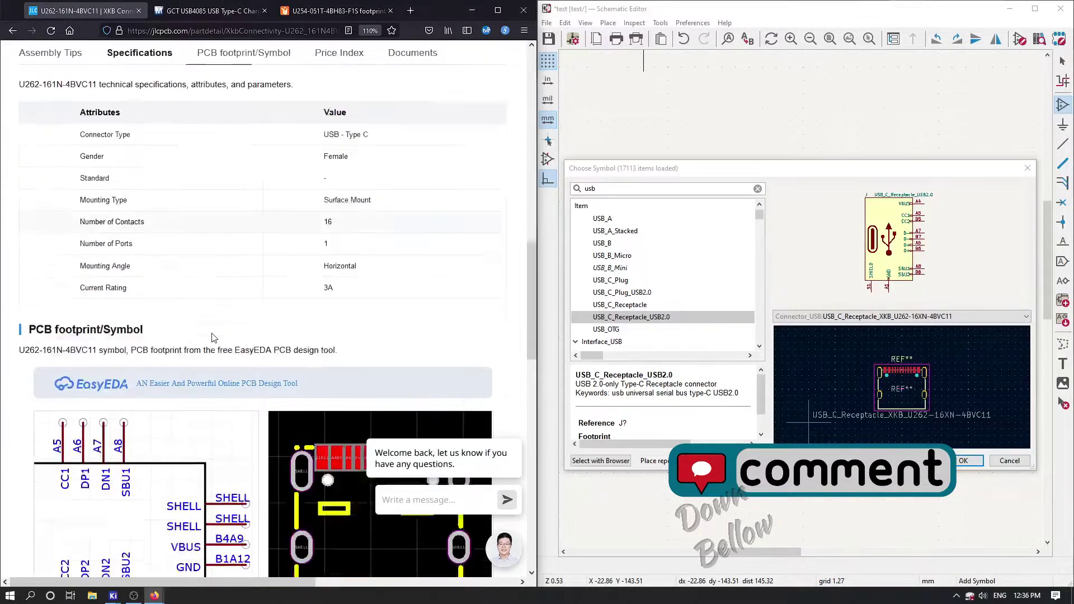
pyautogui.scroll(-5, 177, 329)
pyautogui.scroll(10, 404, 226)
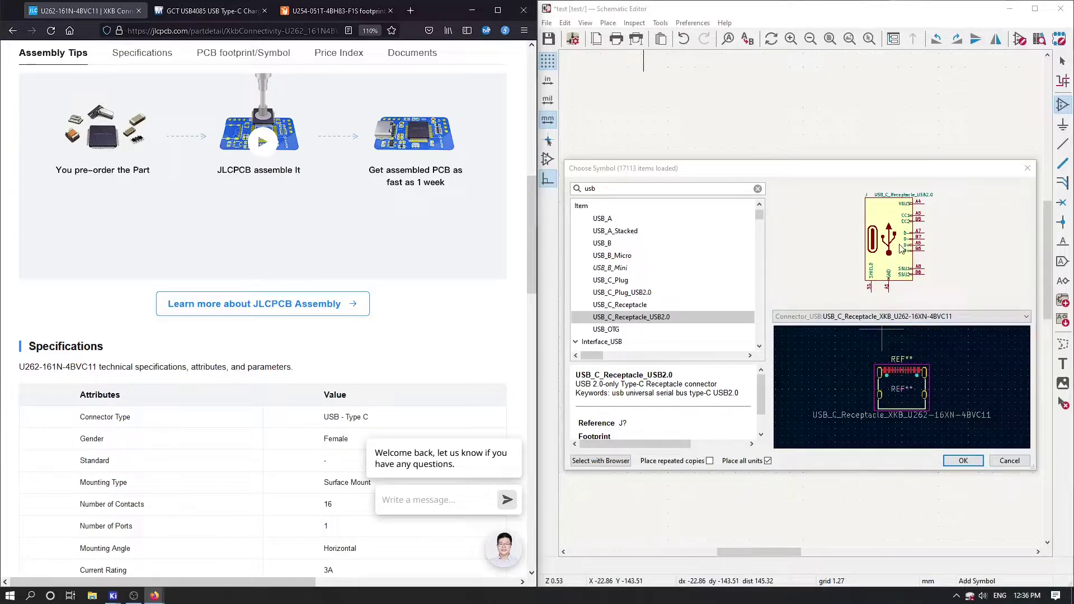
# Place the USB_C_Receptacle_USB2.0 symbol on the sheet and delete the older, larger USB-C symbol above it.
pyautogui.click(962, 461)
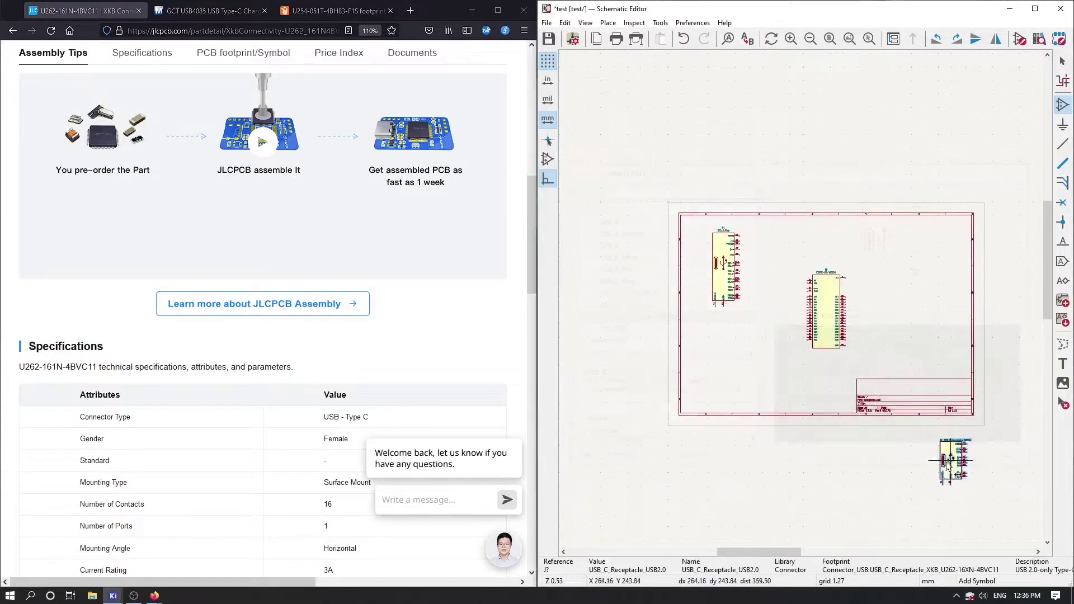
pyautogui.click(730, 361)
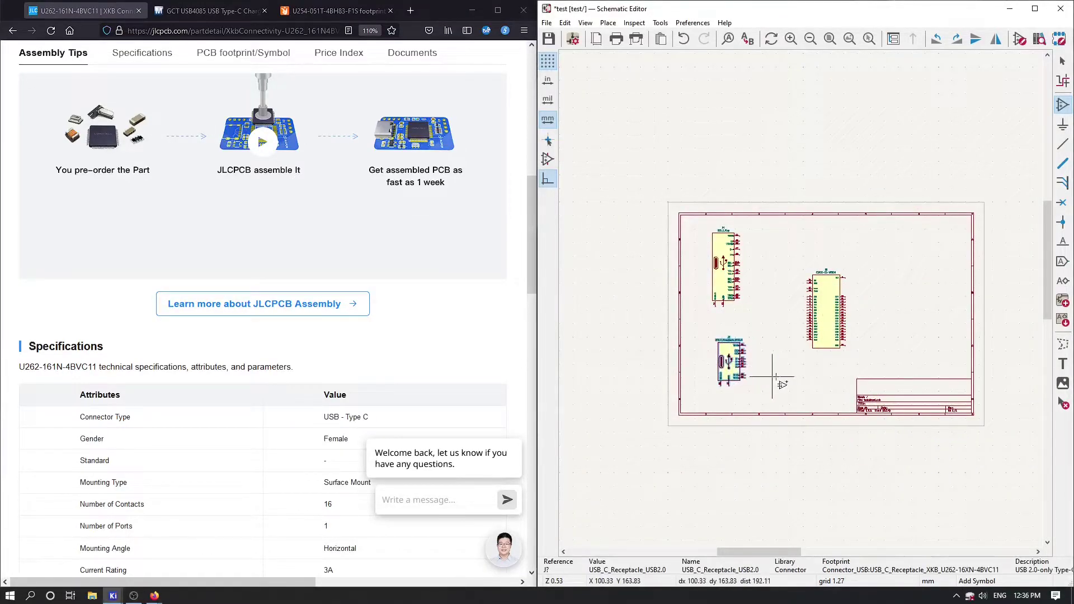
pyautogui.click(726, 288)
pyautogui.press('Delete')
# Move the USB_C_Receptacle_USB2.0 symbol into the upper-left corner area of the schematic sheet.
pyautogui.click(728, 361)
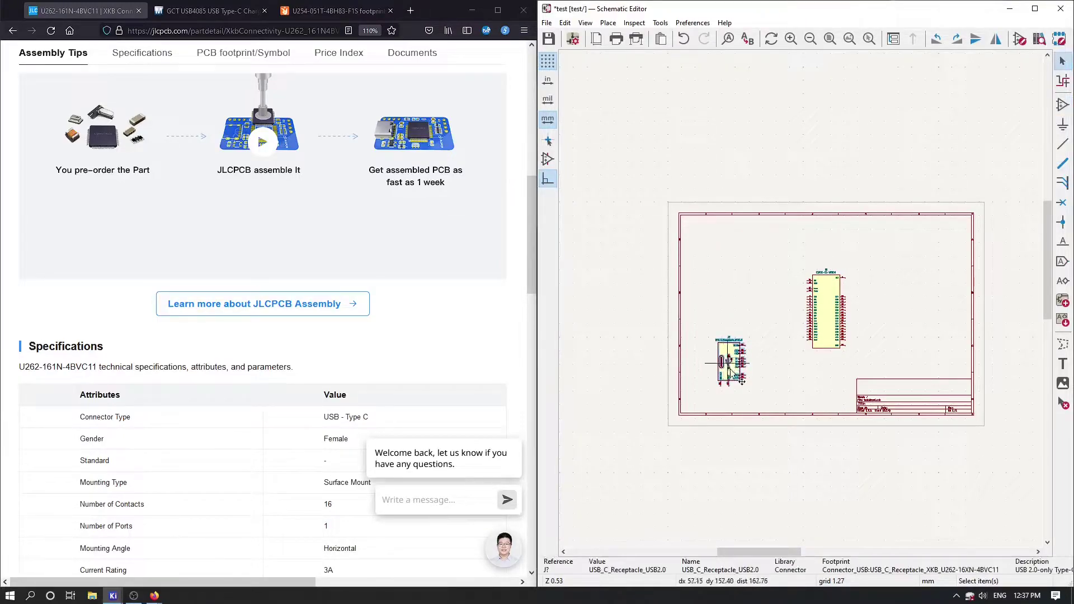
pyautogui.moveTo(727, 361); pyautogui.dragTo(707, 257)
pyautogui.click(725, 302)
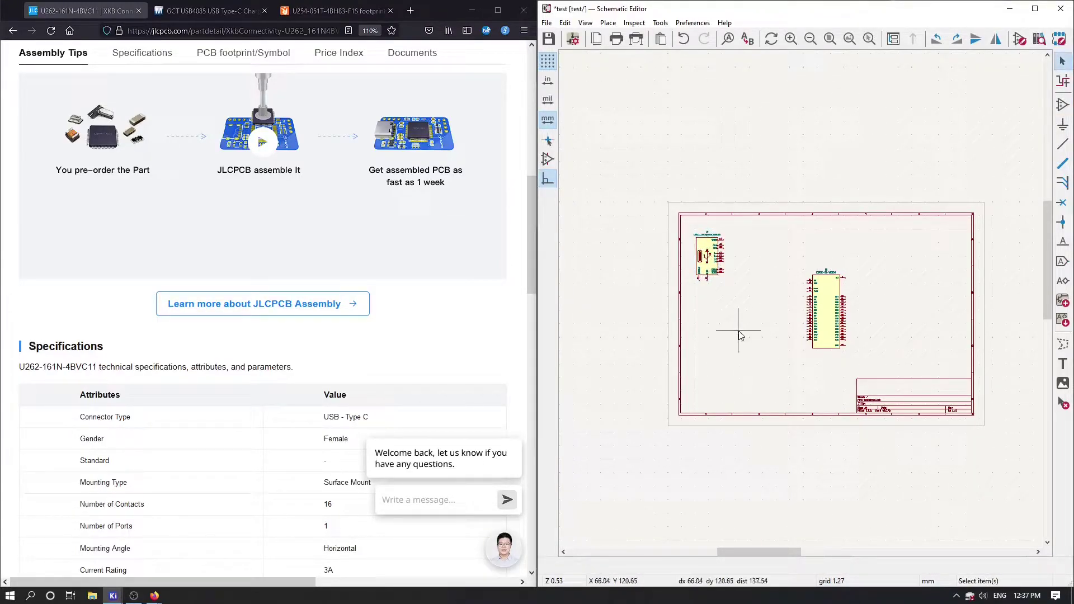
# Switch from the Schematic Editor to the PCB Editor for the test project and maximize its window.
pyautogui.click(1011, 9)
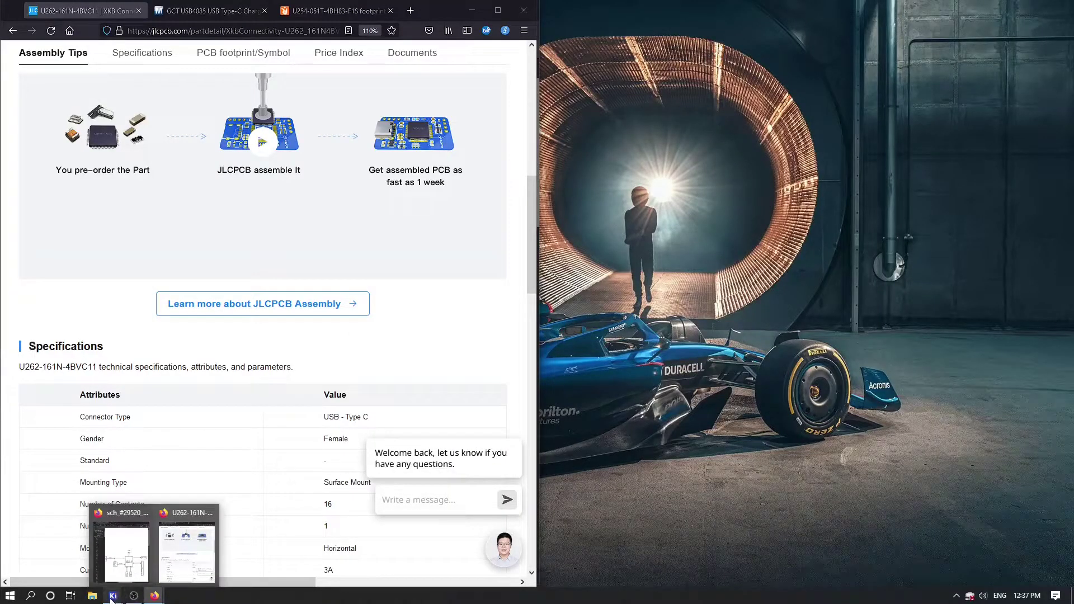
pyautogui.moveTo(113, 596)
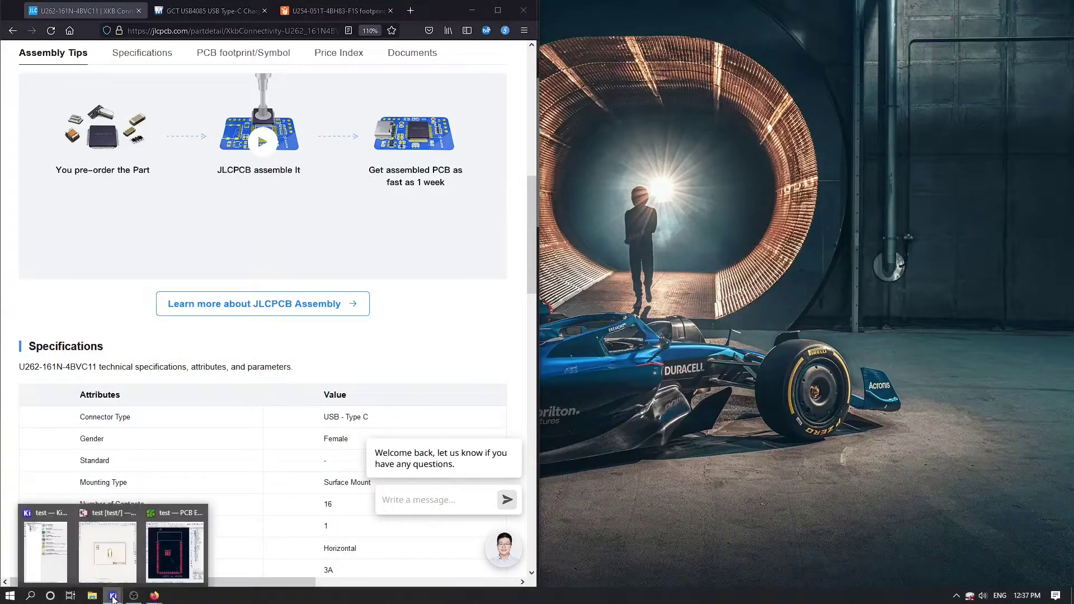
pyautogui.click(162, 554)
pyautogui.scroll(3, 727, 267)
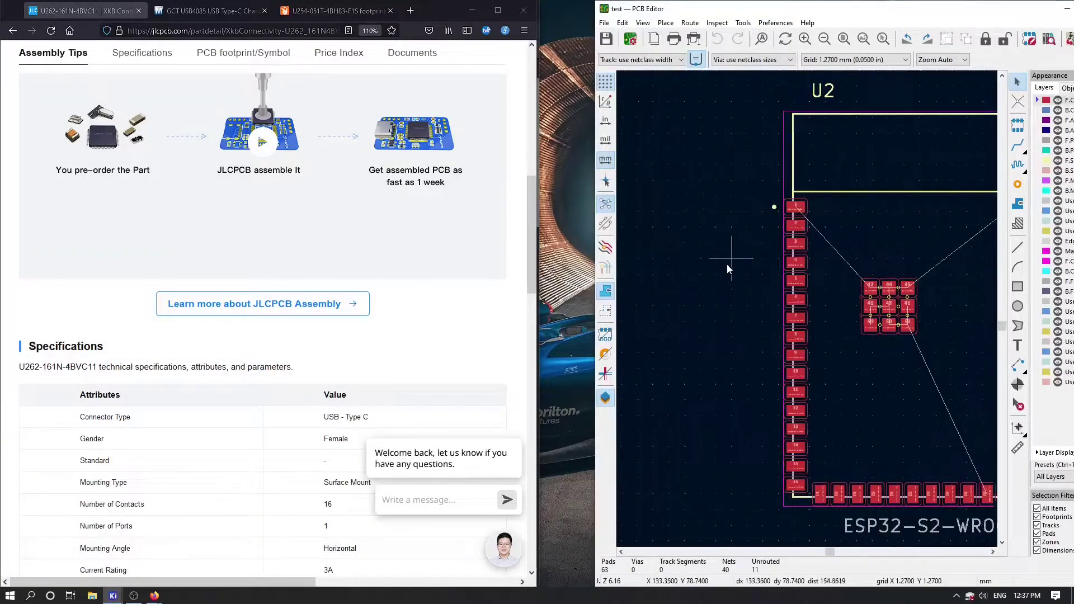
pyautogui.scroll(-6, 851, 297)
pyautogui.scroll(2, 867, 338)
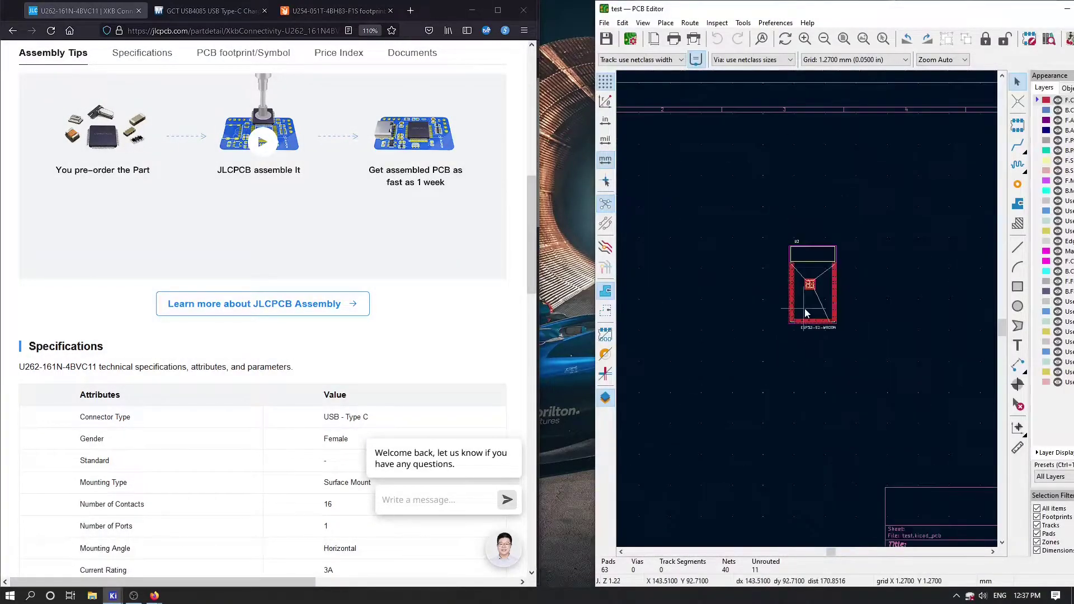
pyautogui.doubleClick(665, 8)
# Annotate the schematic keeping existing annotations, and update the PCB from the schematic with footprint replacement enabled.
pyautogui.click(478, 34)
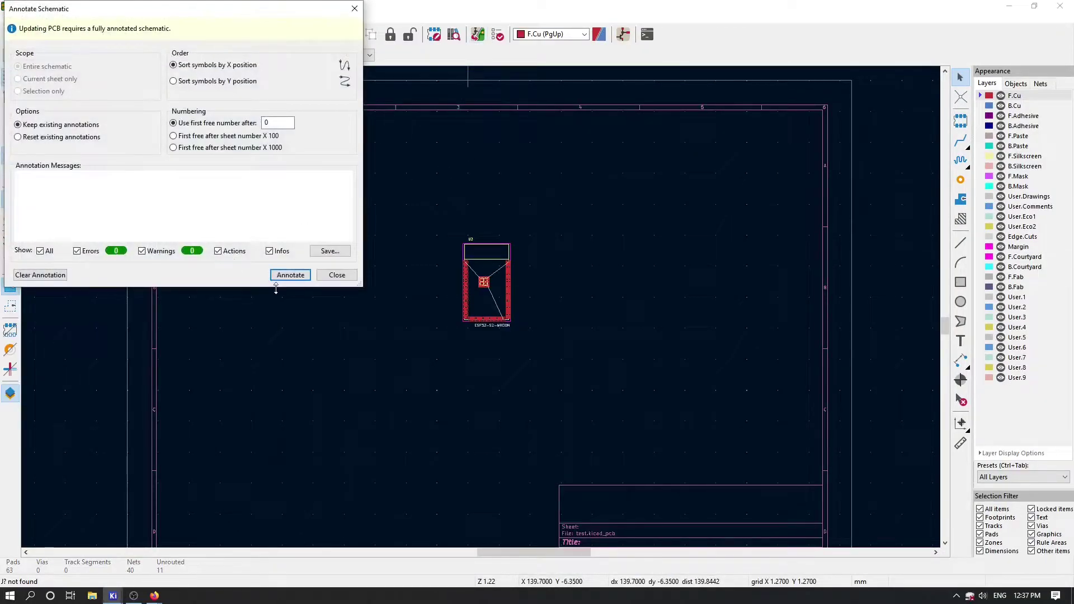
pyautogui.click(290, 275)
pyautogui.click(339, 301)
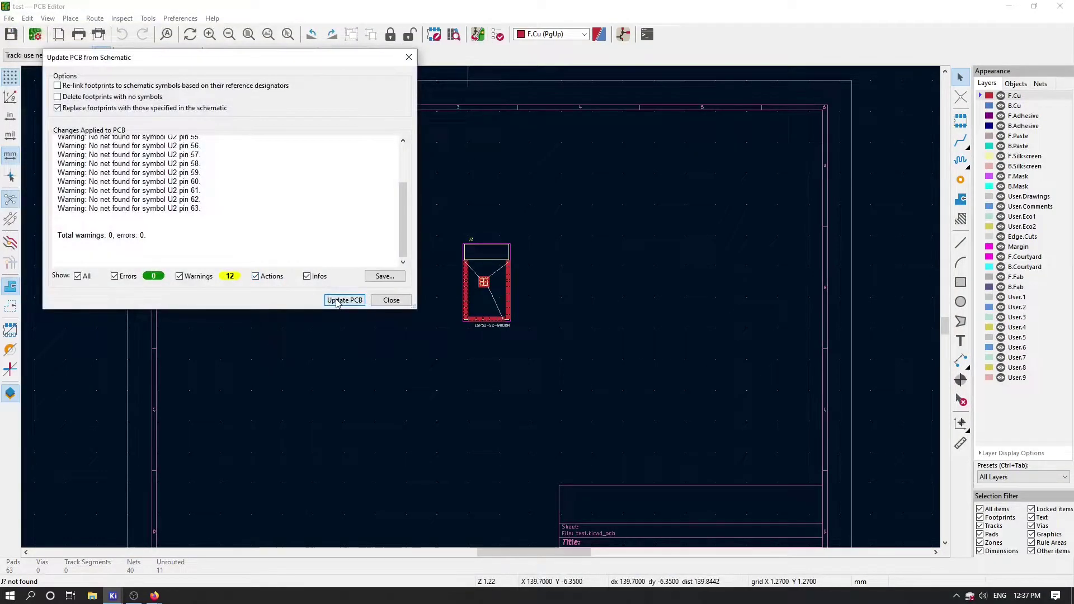
pyautogui.click(390, 303)
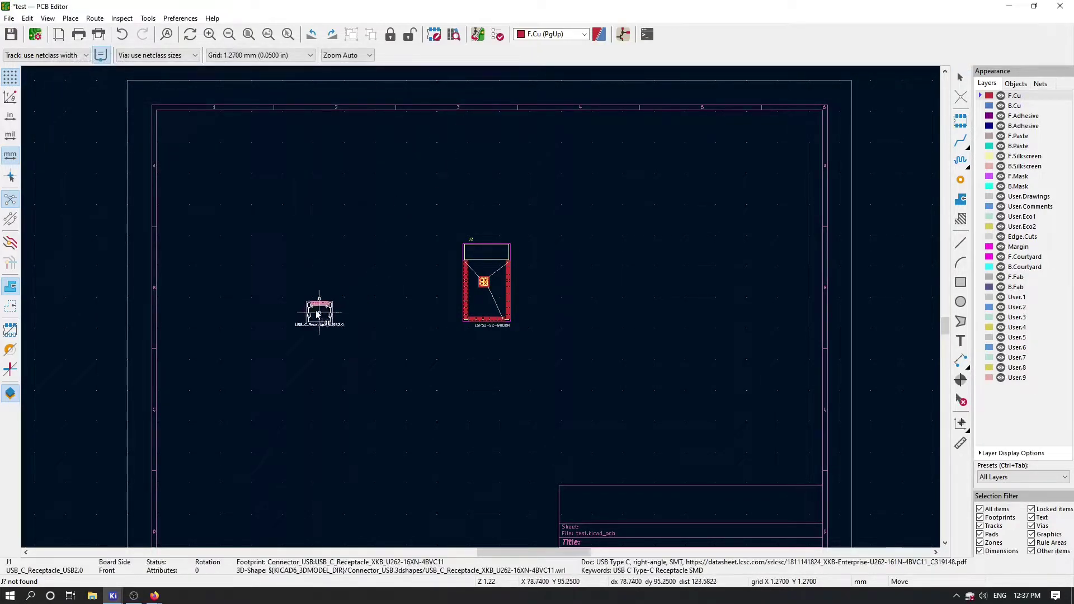
# Place the new USB_C_Receptacle_USB2.0 footprint to the left of the ESP32-S2-WROOM module and inspect its pads.
pyautogui.click(307, 309)
pyautogui.scroll(6, 297, 328)
pyautogui.hscroll(3, 452, 287)
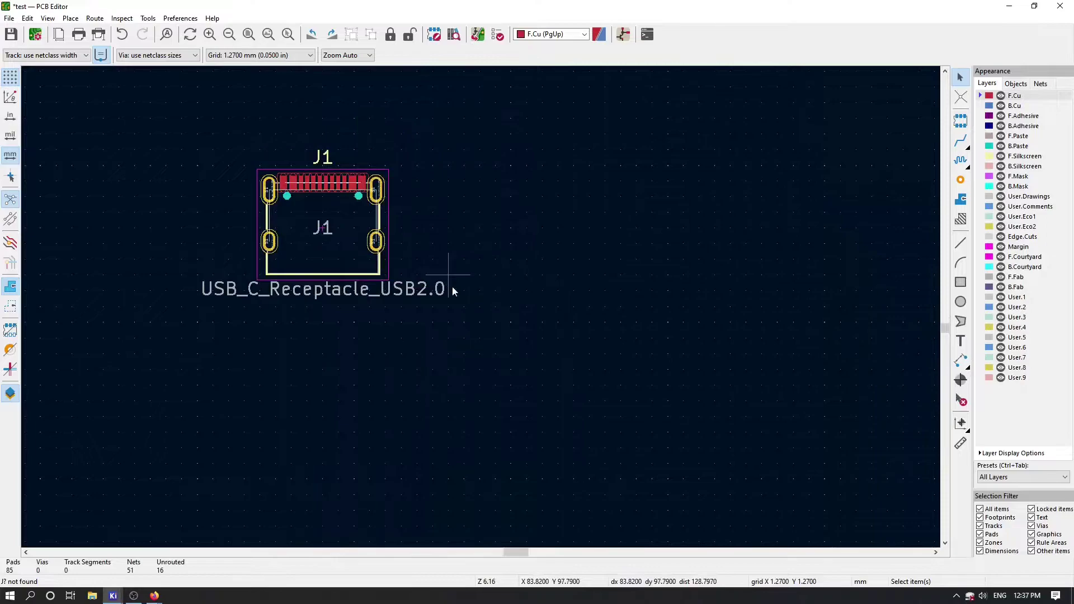
pyautogui.hscroll(-5, 557, 300)
pyautogui.scroll(-2, 557, 300)
pyautogui.scroll(-5, 486, 312)
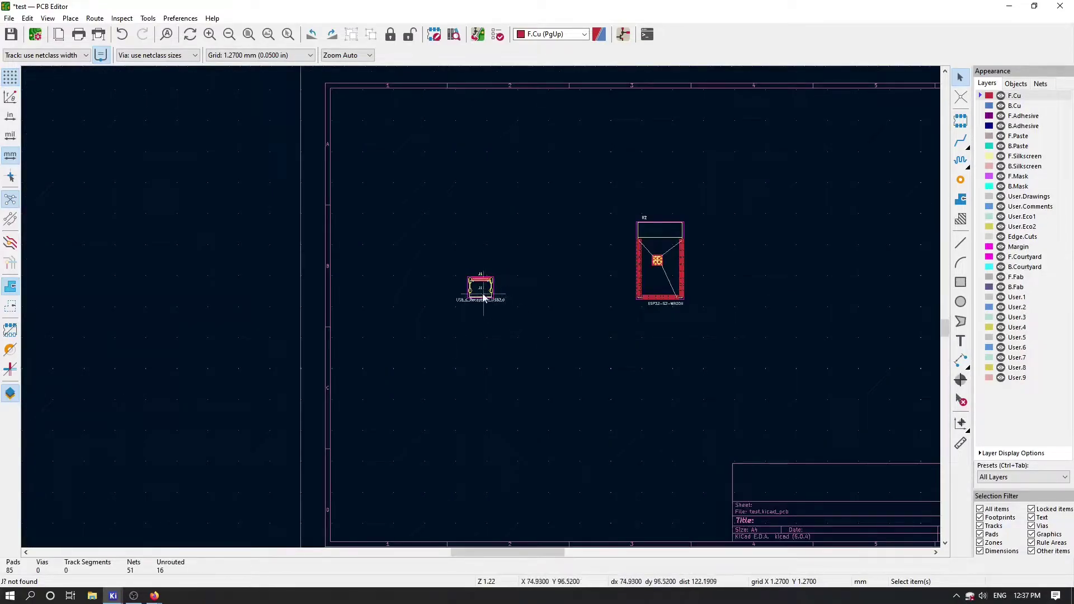
# Move the USB-C receptacle footprint to just below the ESP32-S2-WROOM module.
pyautogui.moveTo(474, 285); pyautogui.dragTo(689, 338)
pyautogui.click(483, 297)
pyautogui.moveTo(483, 296); pyautogui.dragTo(665, 354)
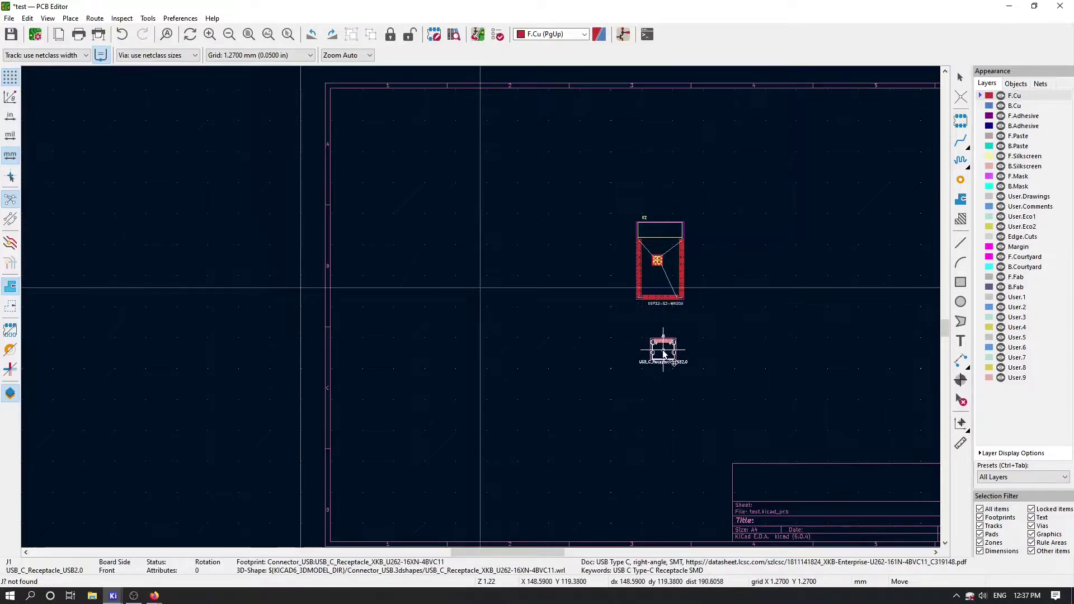
pyautogui.click(665, 354)
pyautogui.keyDown('ctrl'); pyautogui.hscroll(3, 708, 323); pyautogui.keyUp('ctrl')
pyautogui.scroll(5, 440, 328)
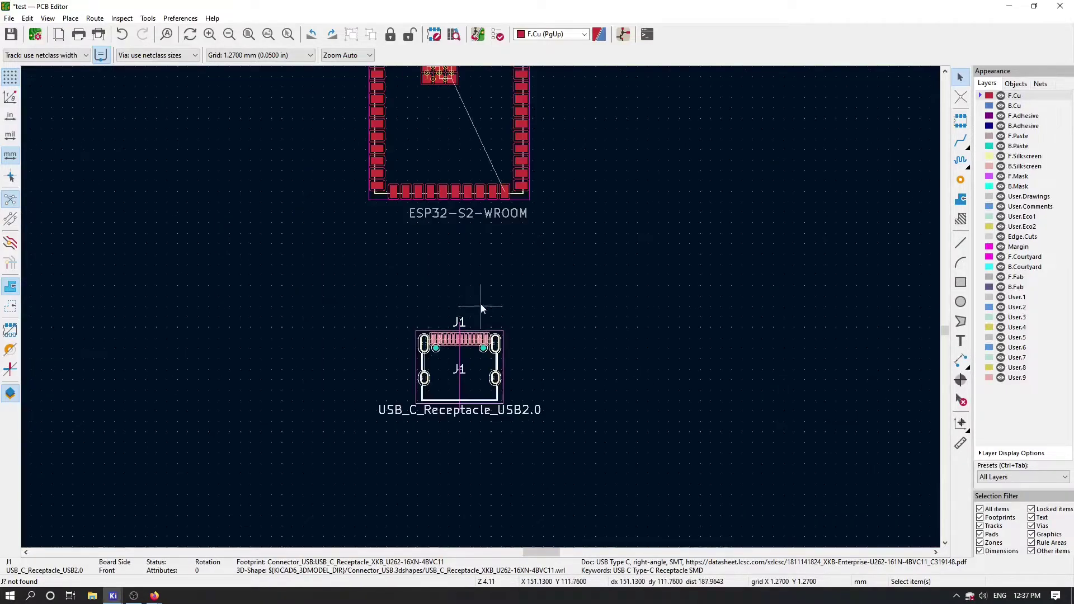
pyautogui.keyDown('ctrl'); pyautogui.hscroll(-3, 531, 349); pyautogui.keyUp('ctrl')
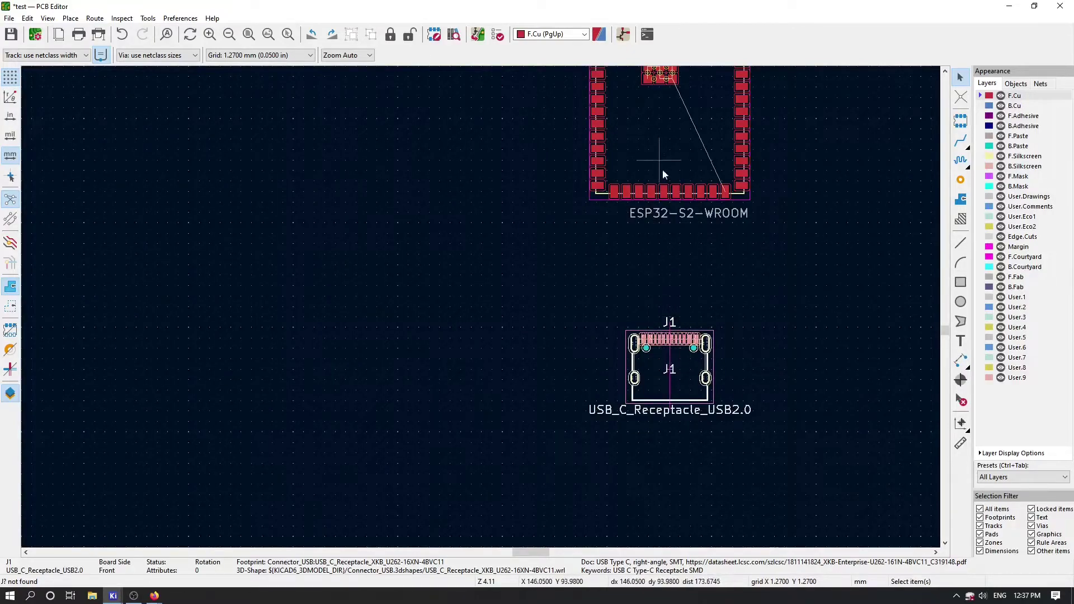
pyautogui.scroll(-3, 664, 168)
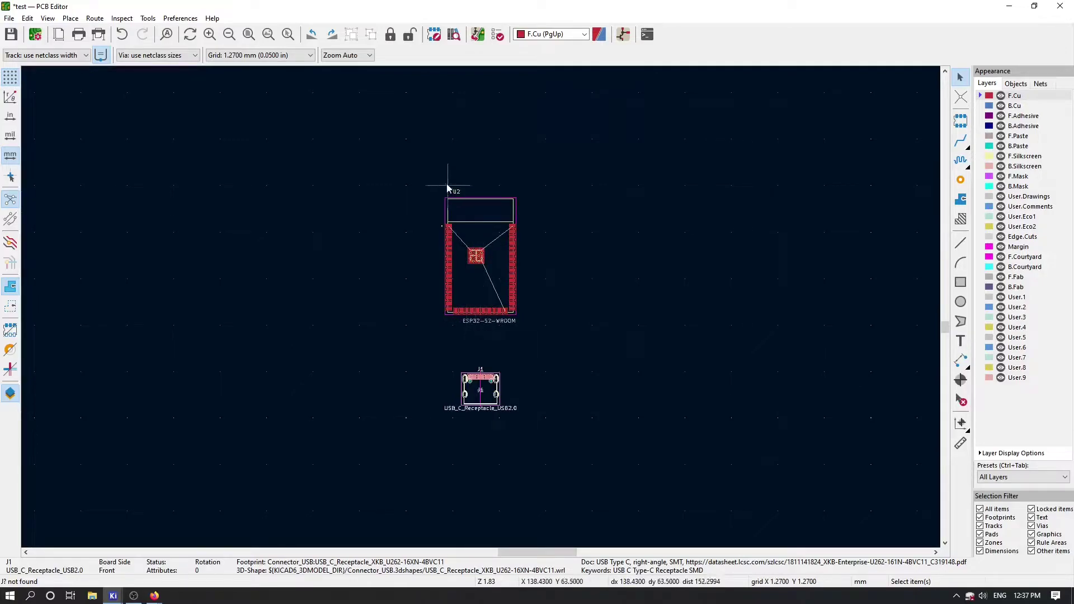
# Align the ESP32-S2-WROOM module and USB-C receptacle footprints to their horizontal center and save the board.
pyautogui.moveTo(407, 160); pyautogui.dragTo(556, 442)
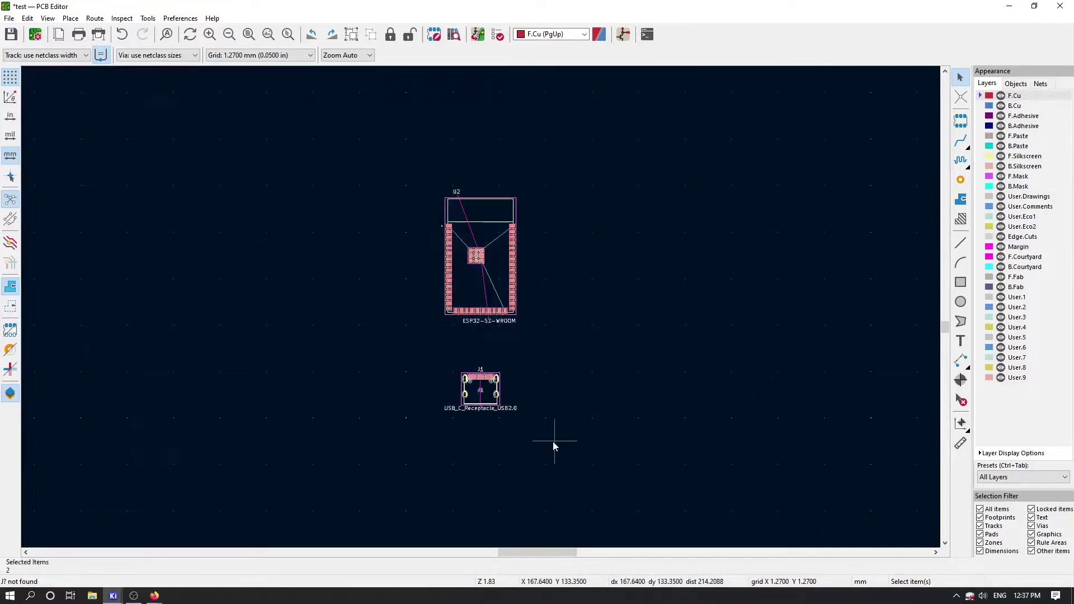
pyautogui.rightClick(547, 344)
pyautogui.moveTo(627, 113)
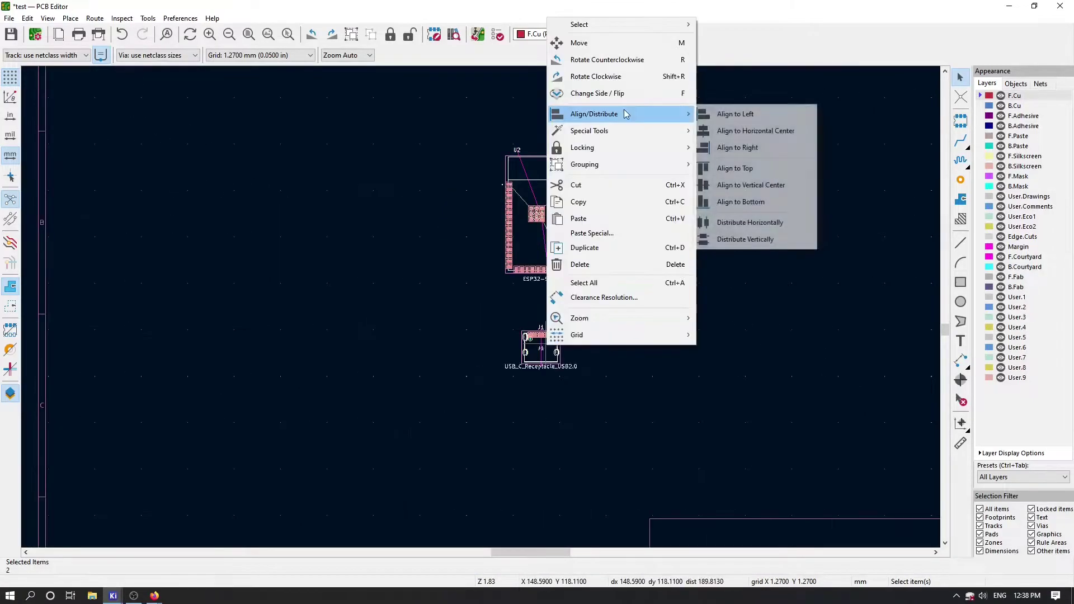
pyautogui.click(750, 130)
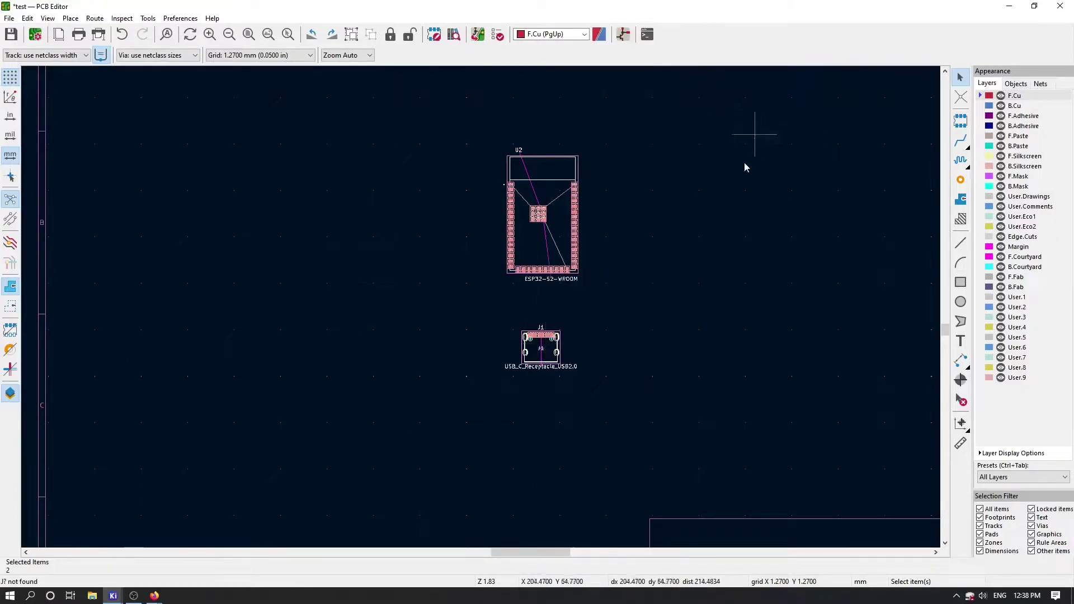
pyautogui.click(727, 190)
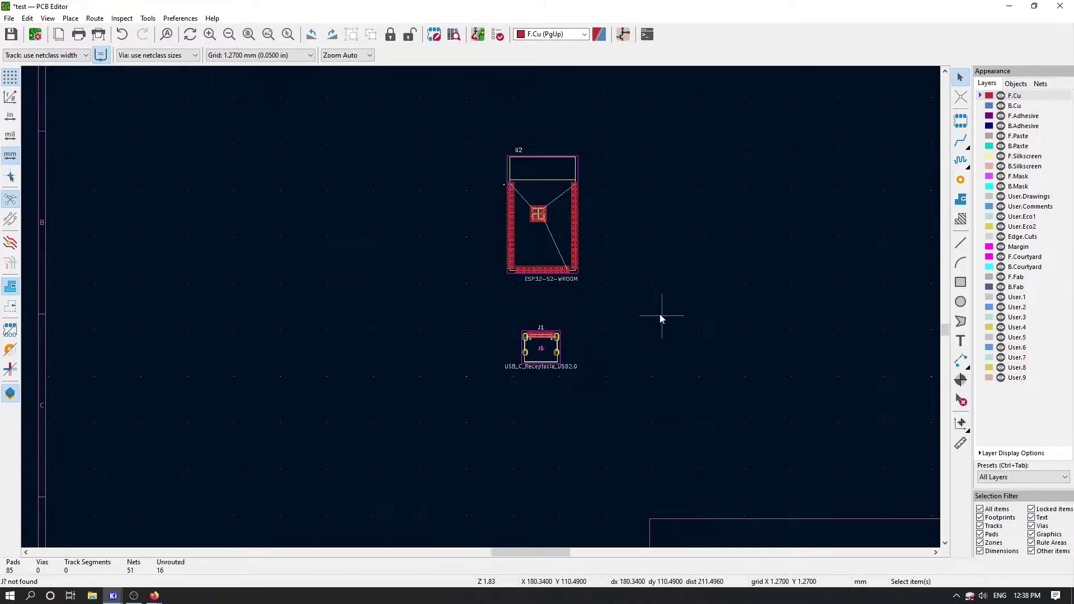
pyautogui.hotkey('ctrl', 's')
# Open the board in the 3D Viewer and examine the USB-C receptacle J1 for its component model.
pyautogui.click(47, 18)
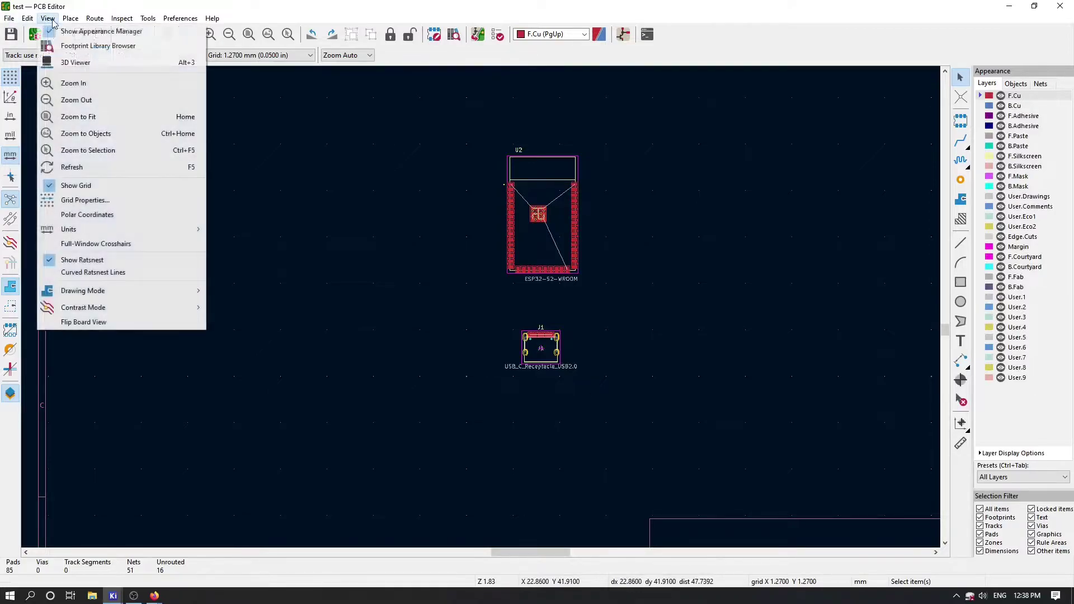
pyautogui.click(75, 62)
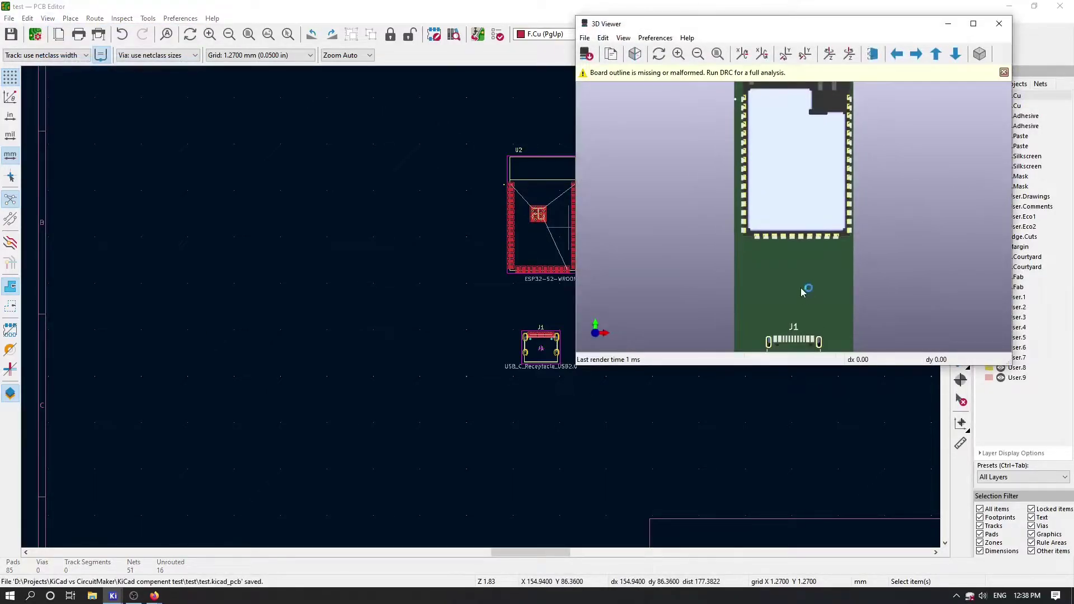
pyautogui.scroll(5, 799, 339)
pyautogui.scroll(2, 750, 278)
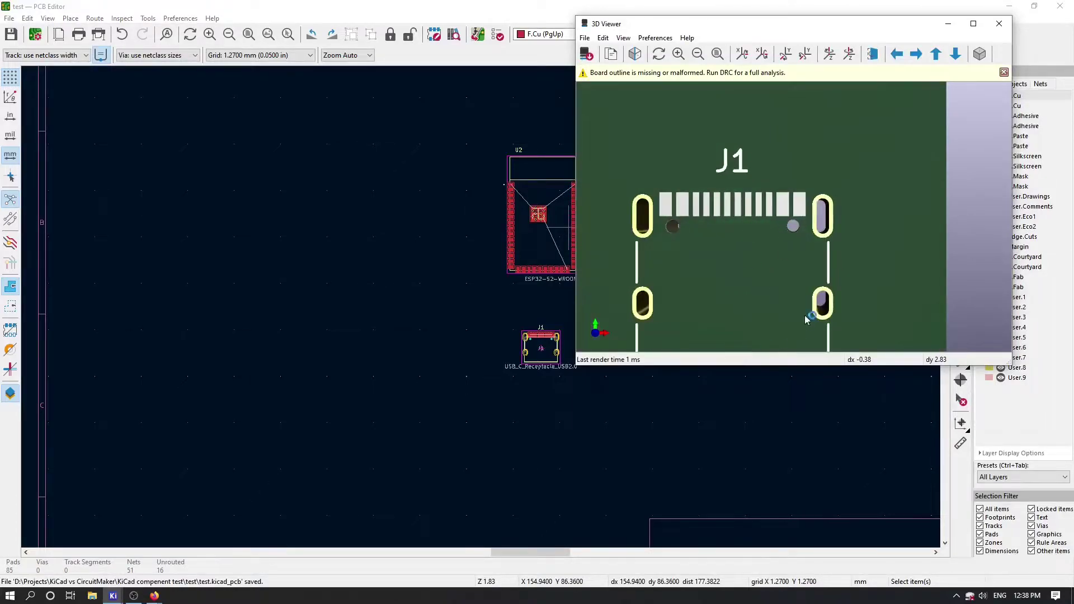
pyautogui.scroll(-2, 715, 270)
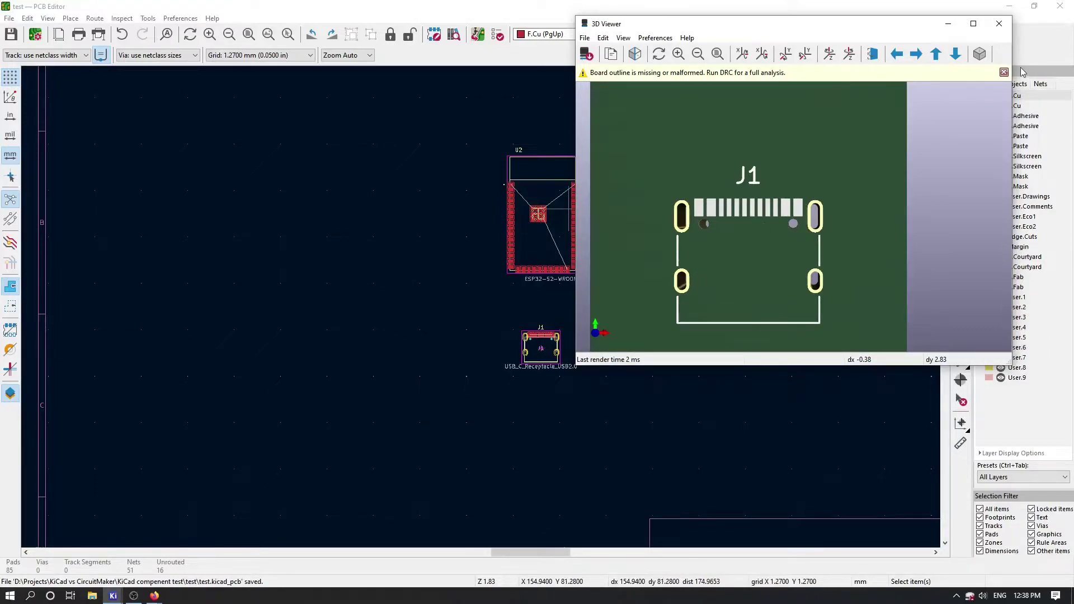
pyautogui.scroll(-1, 801, 157)
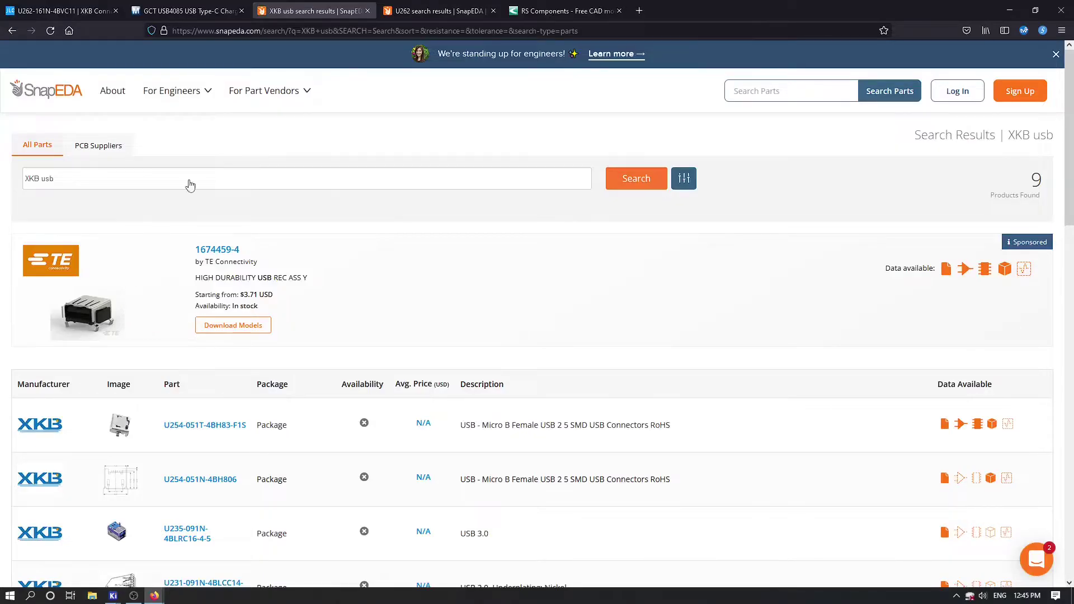
# Close the 3D Viewer, return to the Schematic Editor and dismiss J1's Symbol Properties dialog without changes.
pyautogui.moveTo(766, 7); pyautogui.dragTo(926, 222)
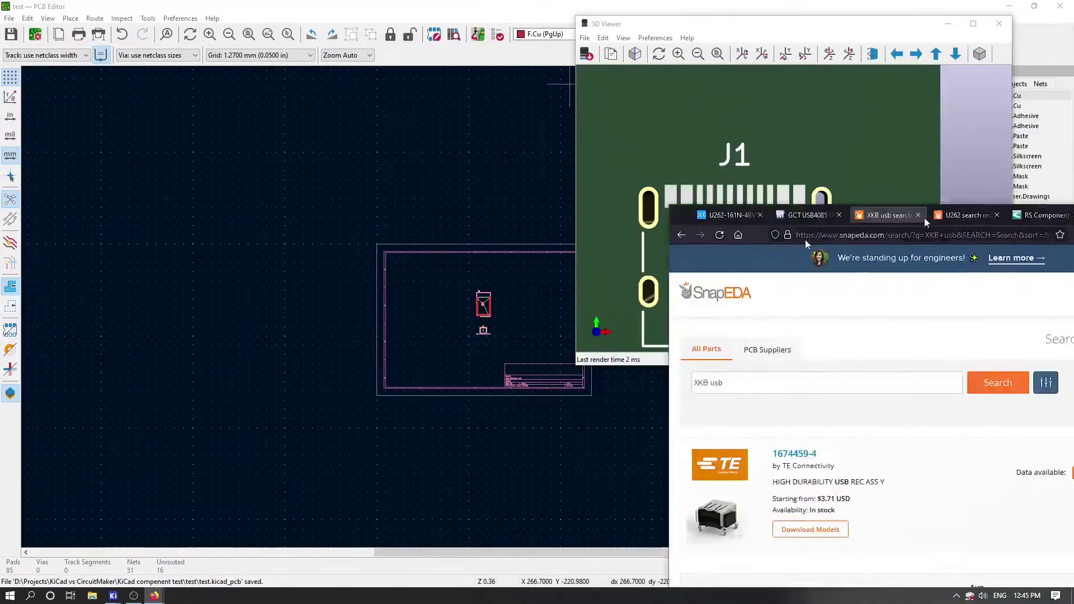
pyautogui.click(631, 248)
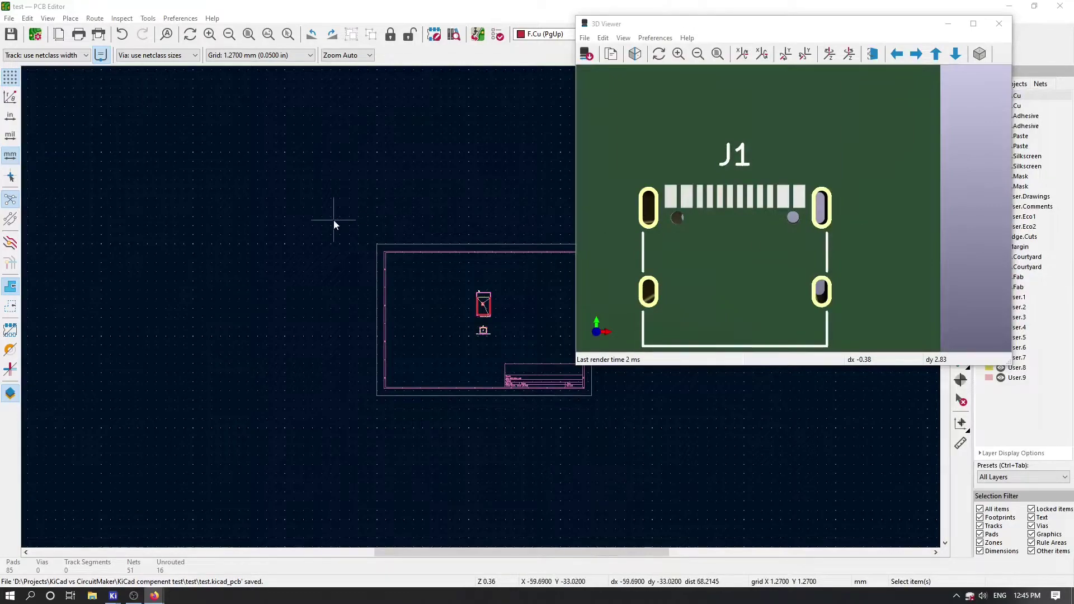
pyautogui.click(334, 235)
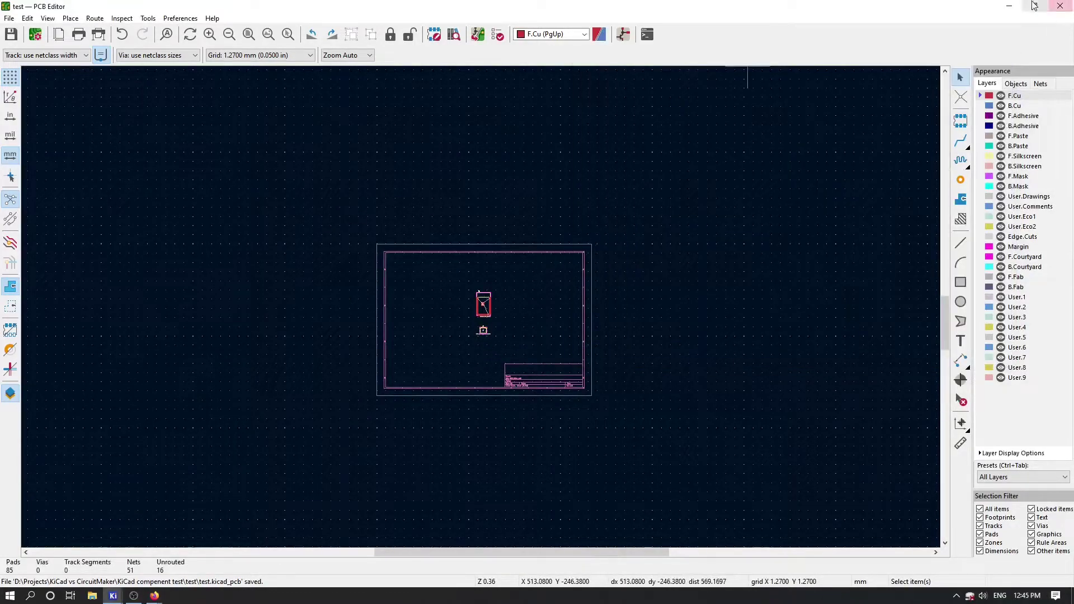
pyautogui.click(1009, 6)
pyautogui.click(133, 596)
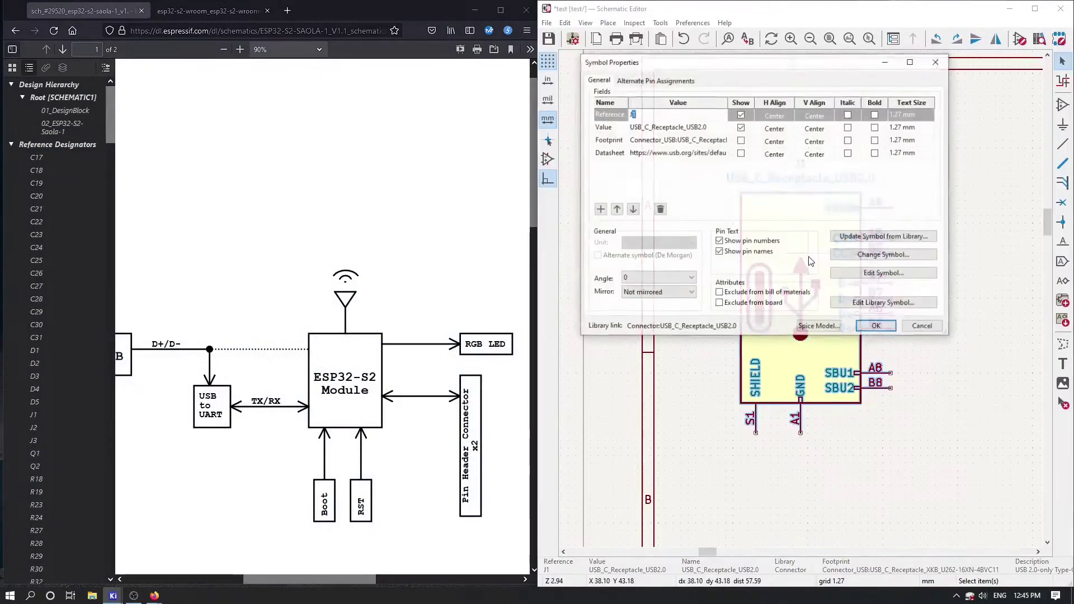
pyautogui.click(937, 61)
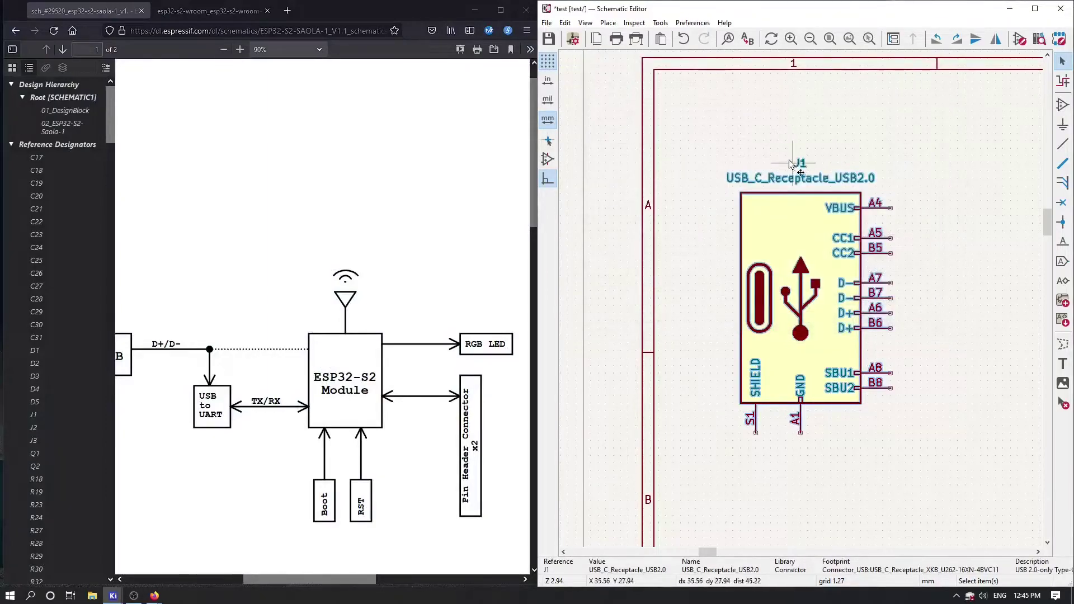
# Add another USB_C_Receptacle_USB2.0 symbol with the footprint USB_C_Receptacle_HRO_TYPE-C-31-M-12.
pyautogui.click(609, 22)
pyautogui.click(621, 51)
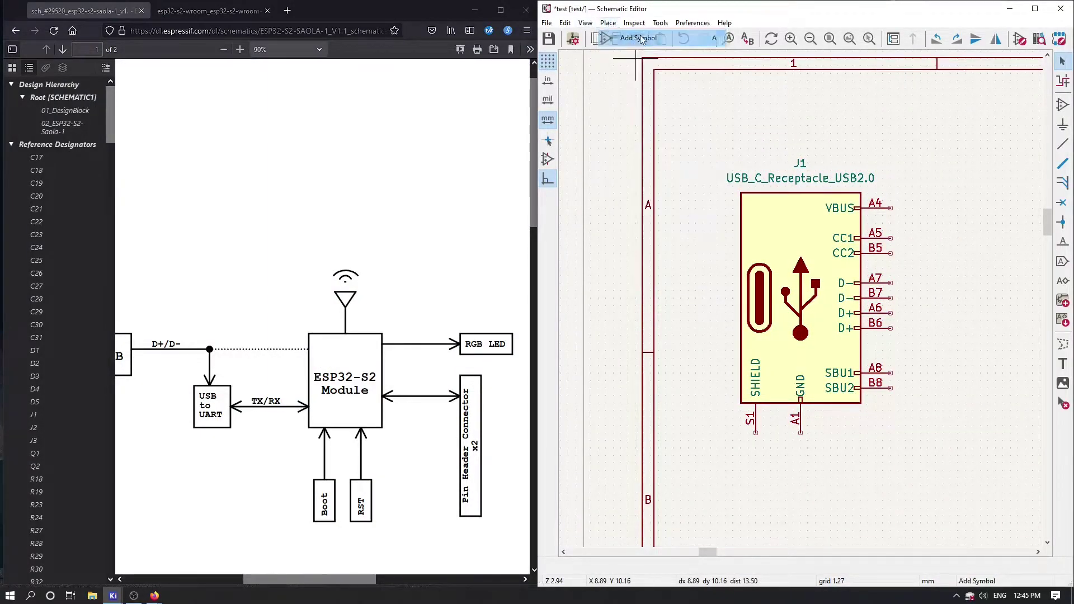
pyautogui.click(884, 423)
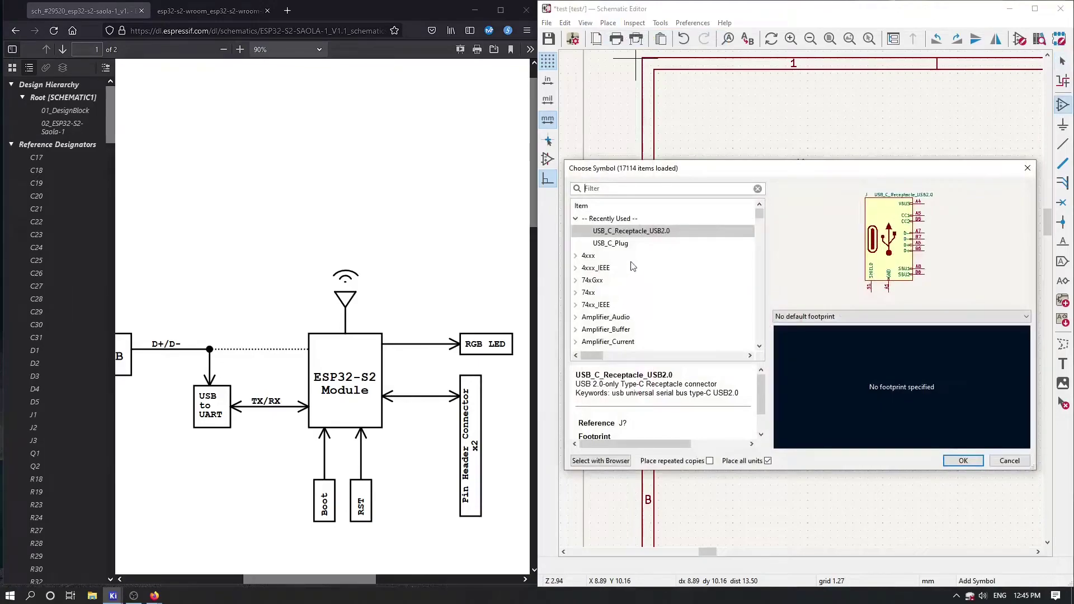
pyautogui.click(636, 233)
pyautogui.click(800, 317)
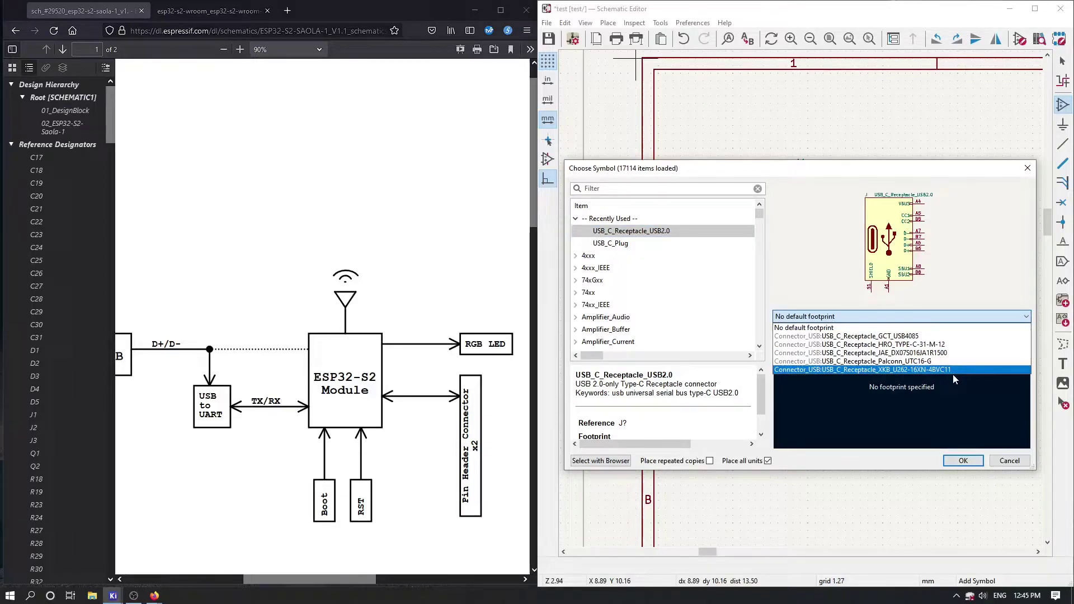
pyautogui.click(916, 344)
pyautogui.click(917, 316)
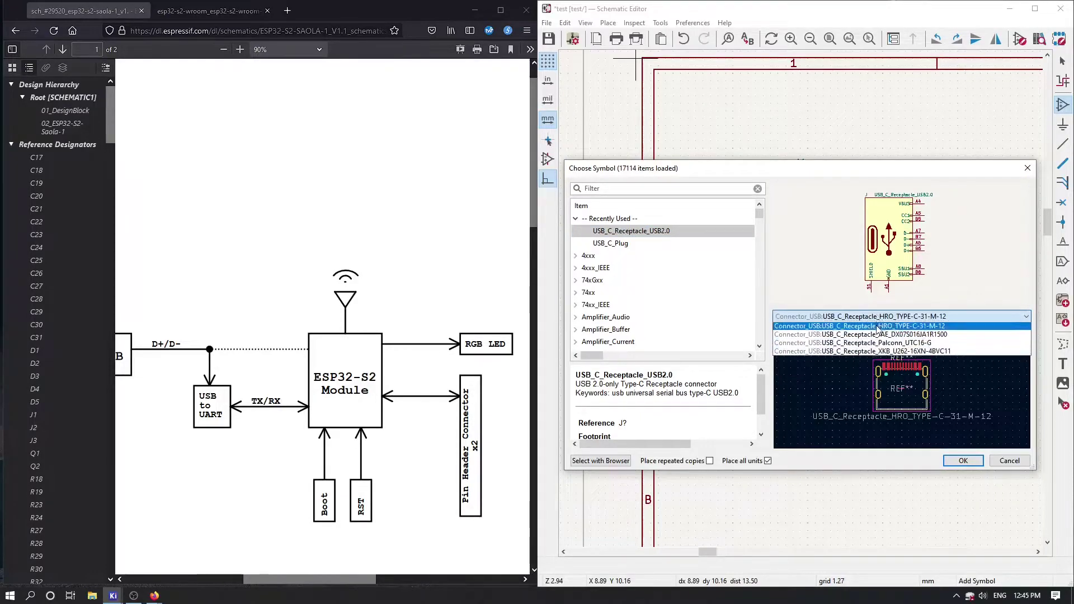
pyautogui.click(928, 355)
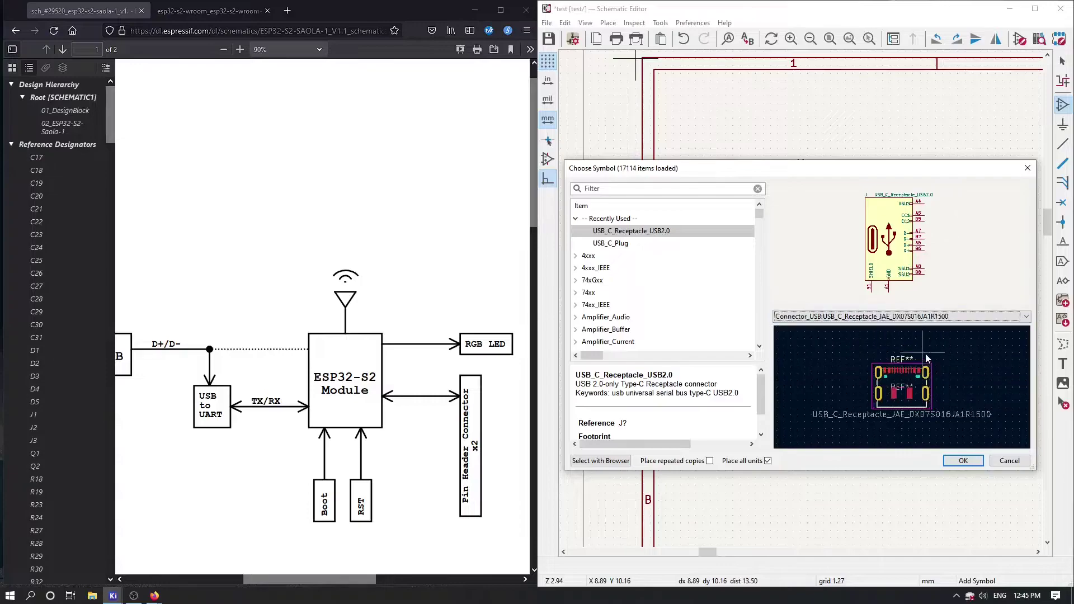
pyautogui.press('Return')
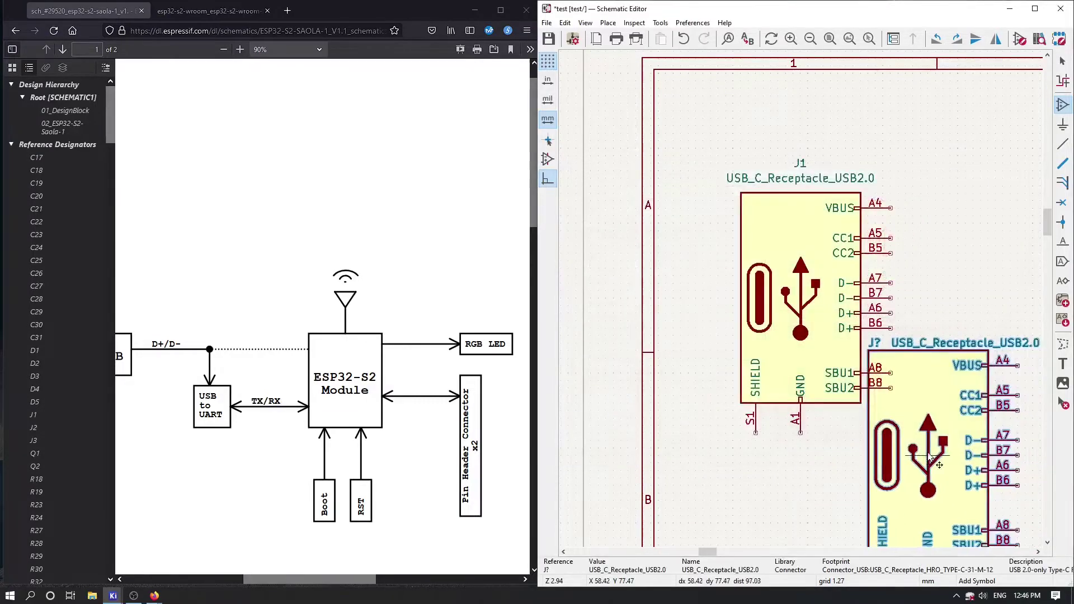
# Place the new USB-C receptacle symbol directly below J1 in the schematic and save the schematic.
pyautogui.scroll(-8, 830, 300)
pyautogui.scroll(8, 830, 300)
pyautogui.click(830, 301)
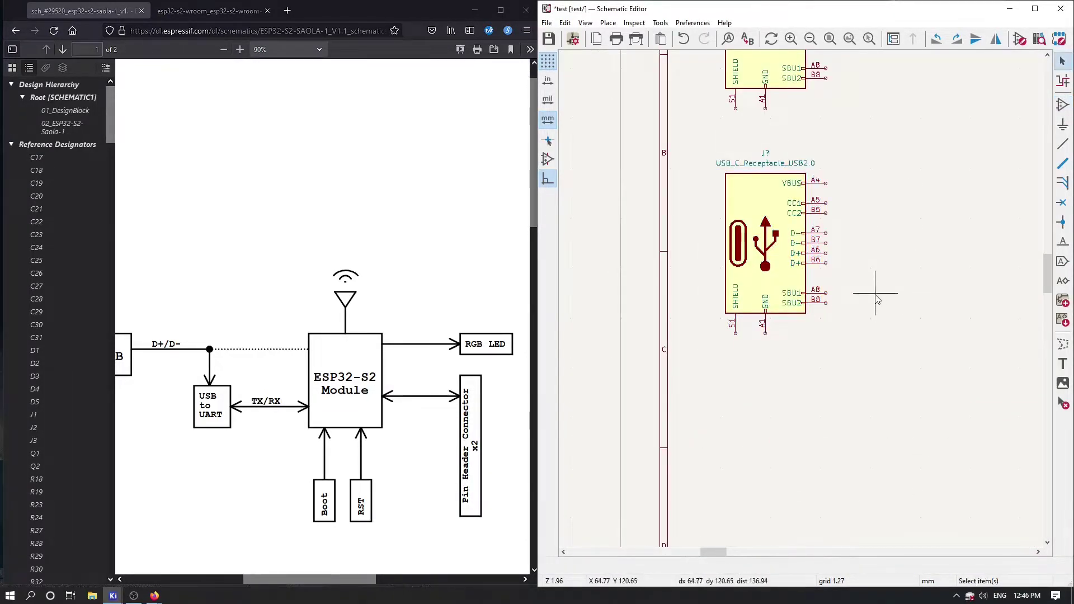
pyautogui.hotkey('ctrl', 's')
pyautogui.press('Escape')
pyautogui.scroll(-3, 845, 300)
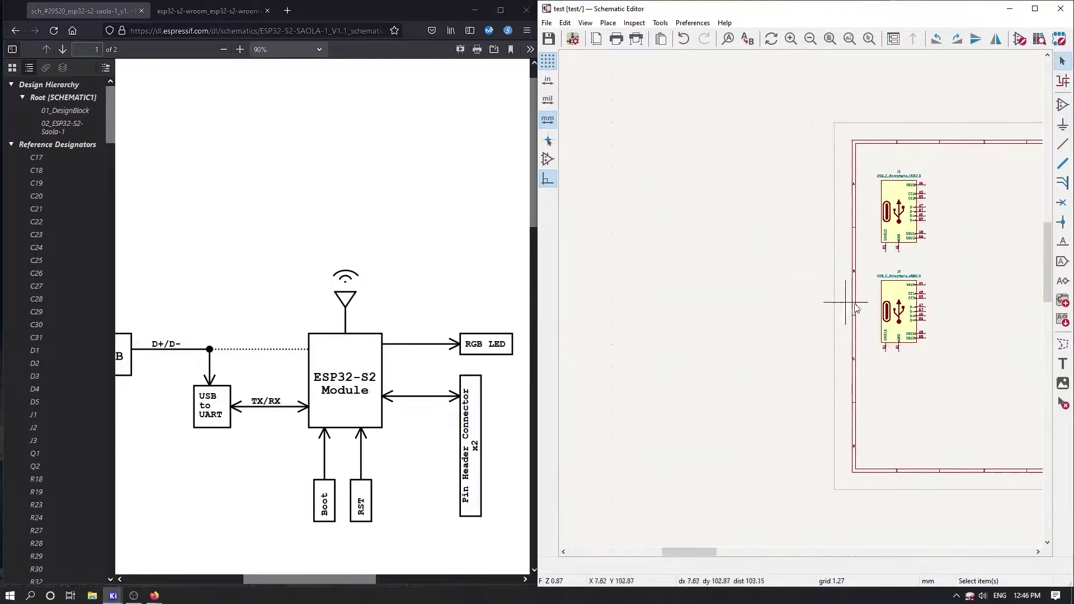
# Update the PCB from the annotated schematic, keeping existing annotations, and place the new USB-C receptacle footprint to the right of J1.
pyautogui.click(1010, 8)
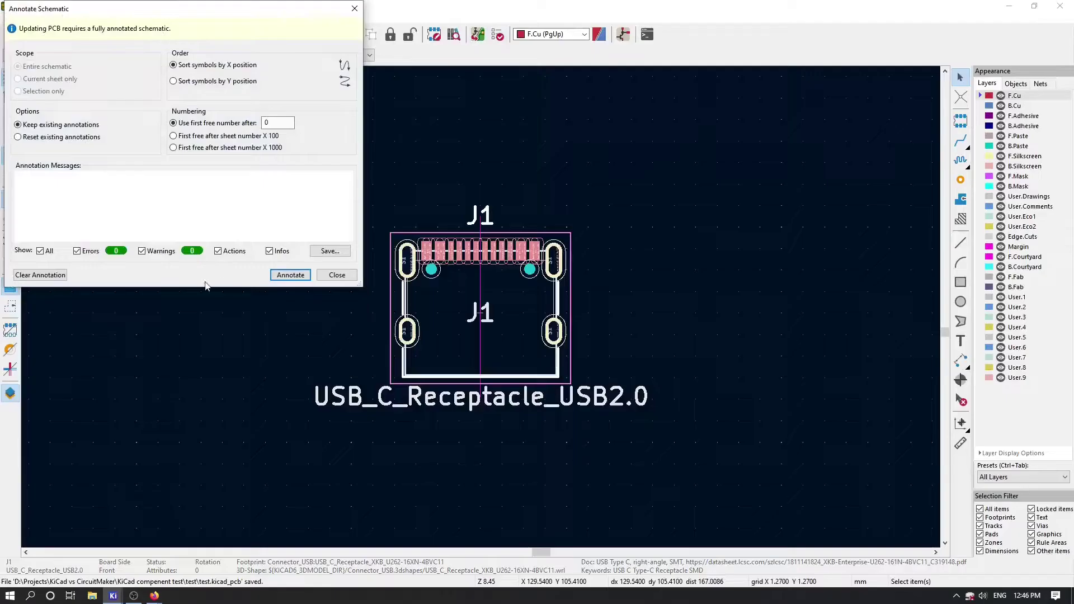
pyautogui.click(291, 275)
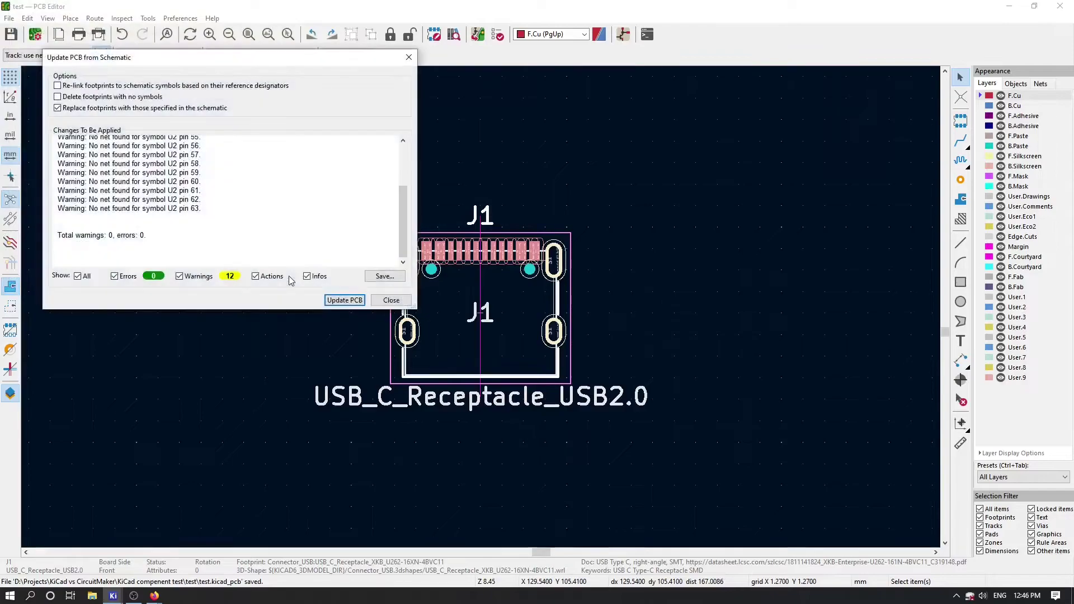
pyautogui.click(345, 300)
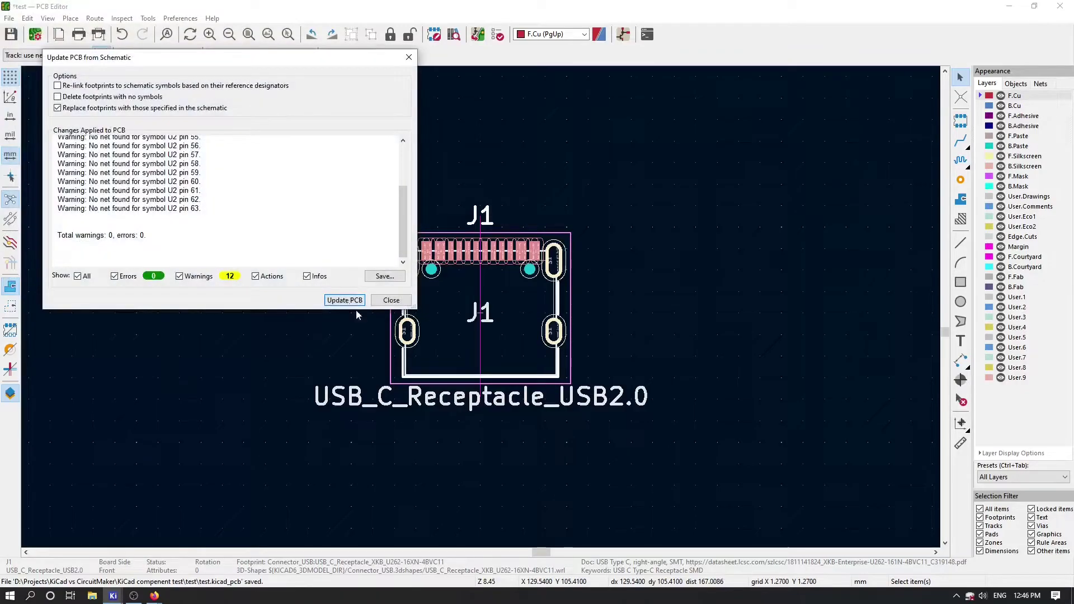
pyautogui.click(391, 300)
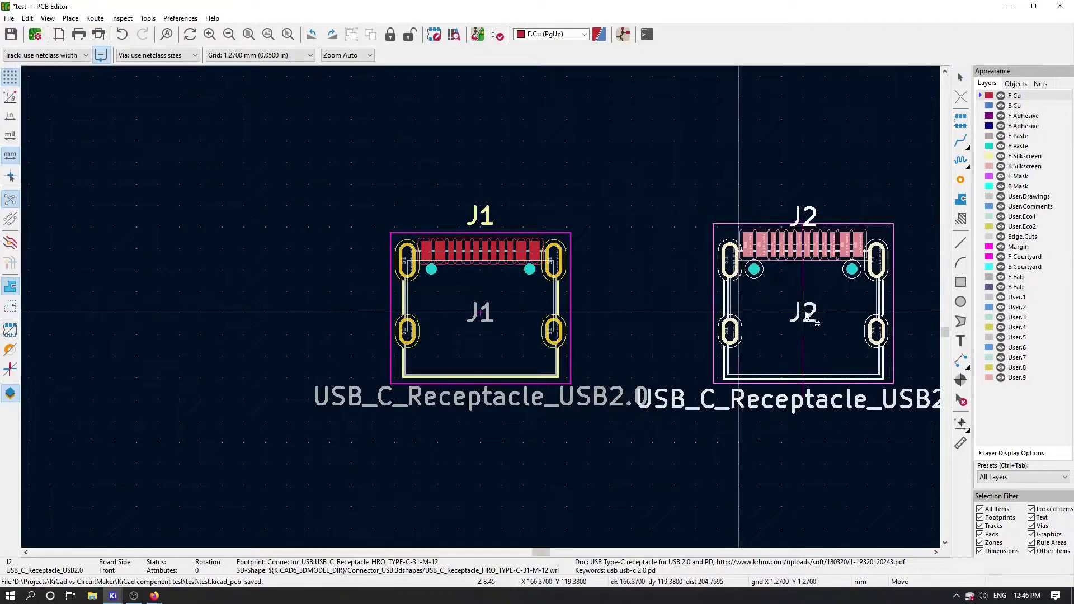
pyautogui.click(864, 316)
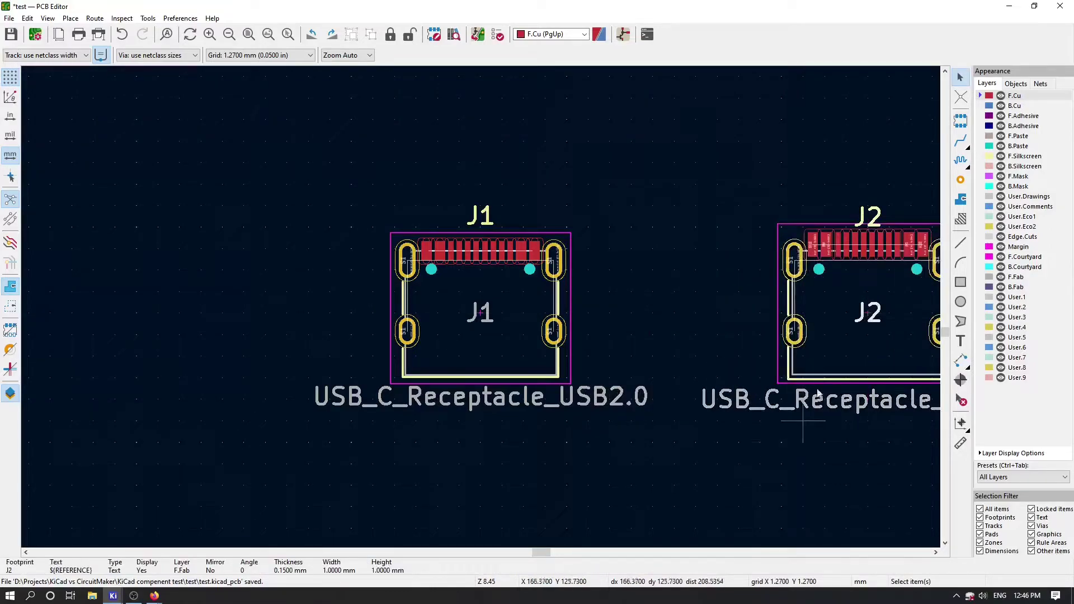
# Check the 3D model assigned to the J2 footprint in its Footprint Properties.
pyautogui.doubleClick(866, 318)
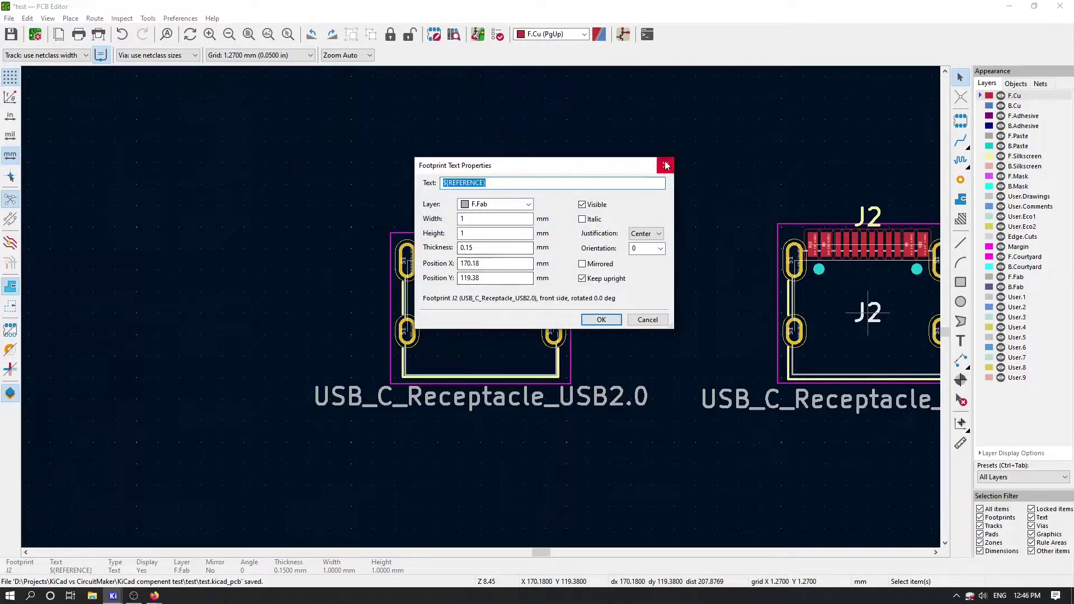
pyautogui.click(665, 165)
pyautogui.click(830, 300)
pyautogui.doubleClick(830, 301)
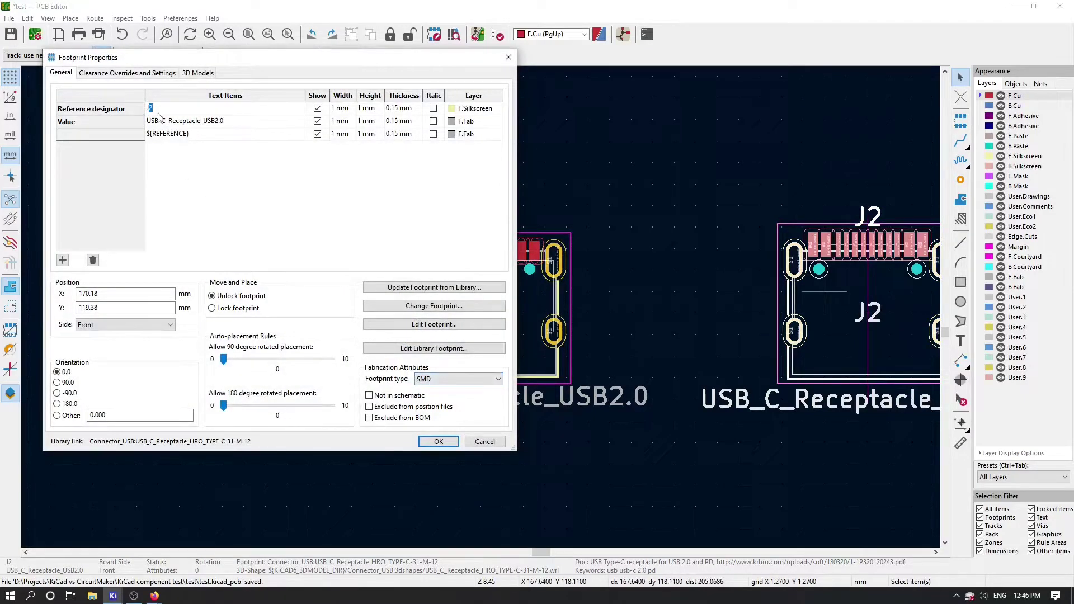
pyautogui.click(198, 72)
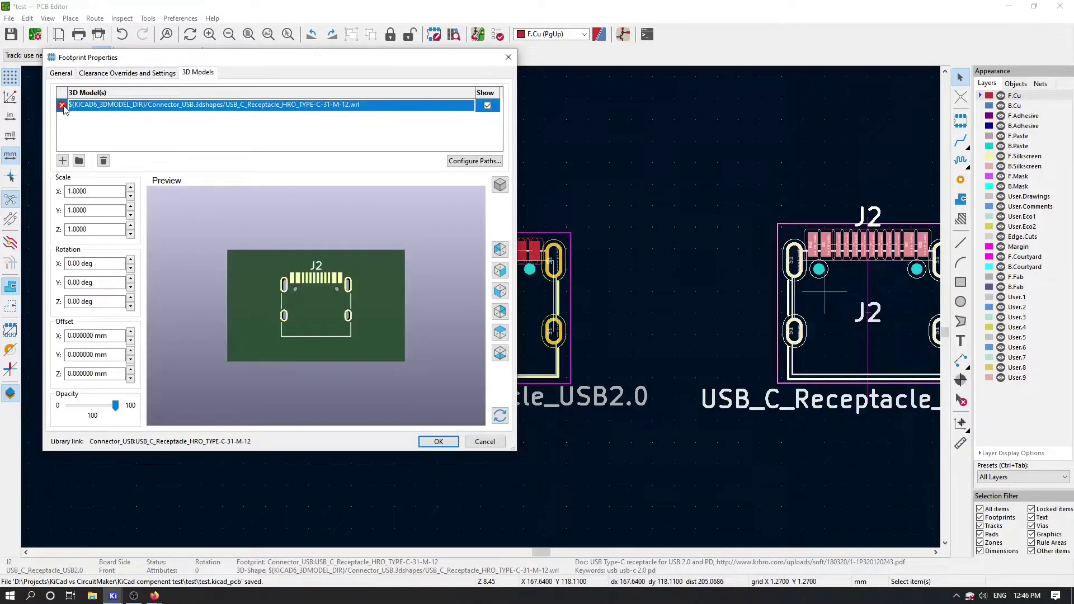
pyautogui.click(508, 57)
# Select the part name HRO_TYPE-C-31-M-12 in J2's 3D model path and switch to the Firefox window.
pyautogui.scroll(-5, 509, 395)
pyautogui.scroll(8, 510, 394)
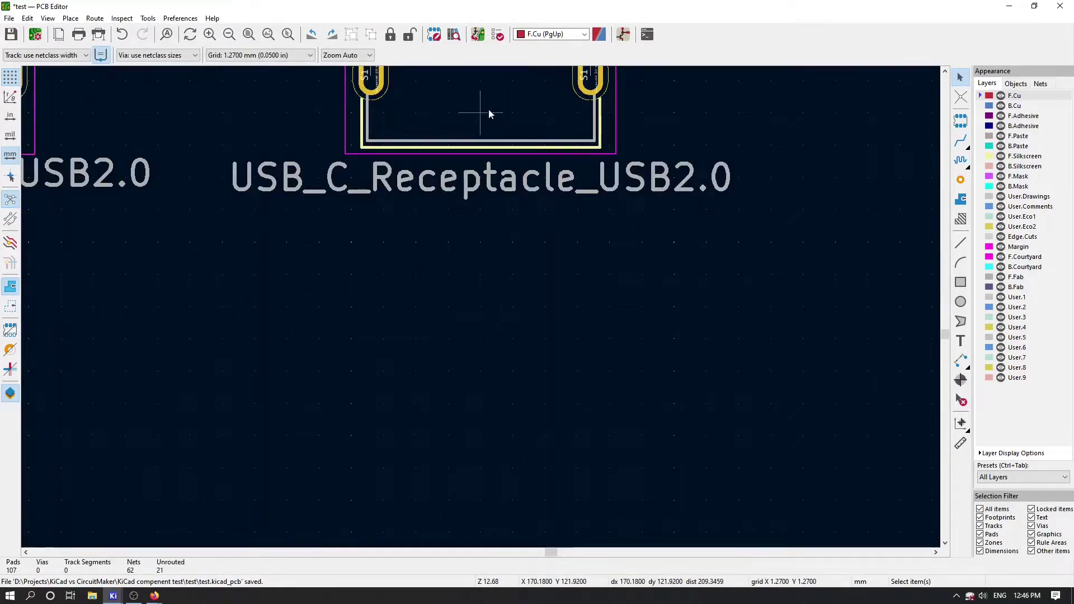
pyautogui.doubleClick(489, 109)
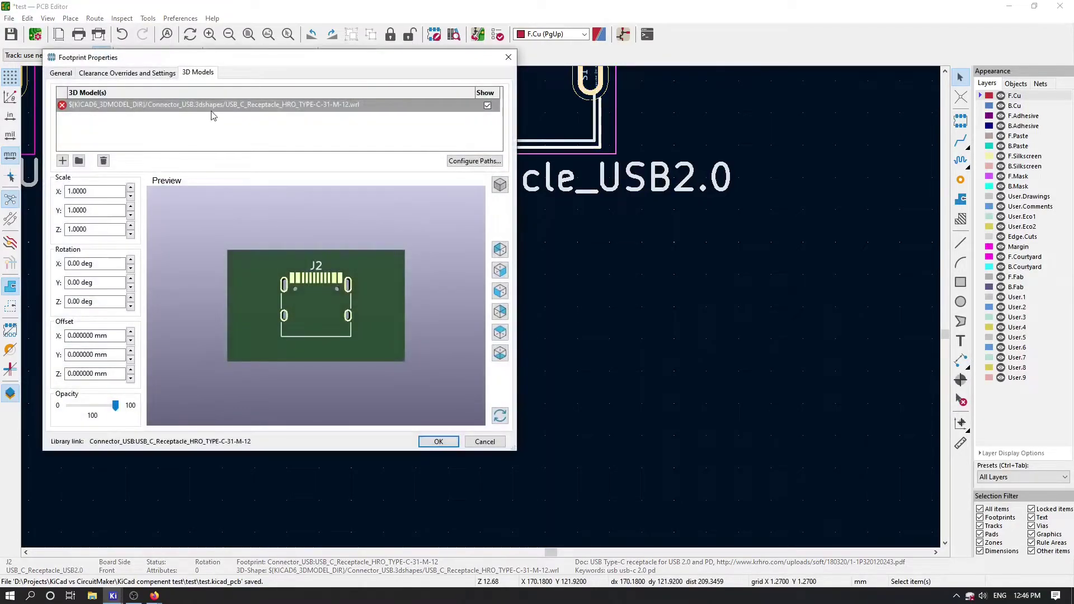
pyautogui.click(290, 110)
pyautogui.click(291, 109)
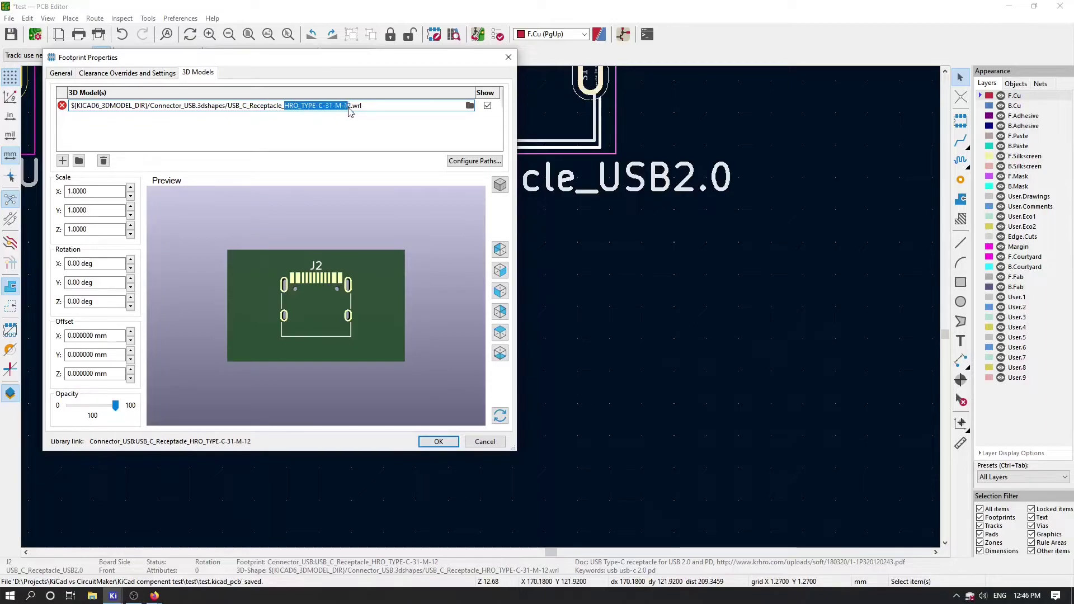
pyautogui.moveTo(351, 115); pyautogui.dragTo(288, 114)
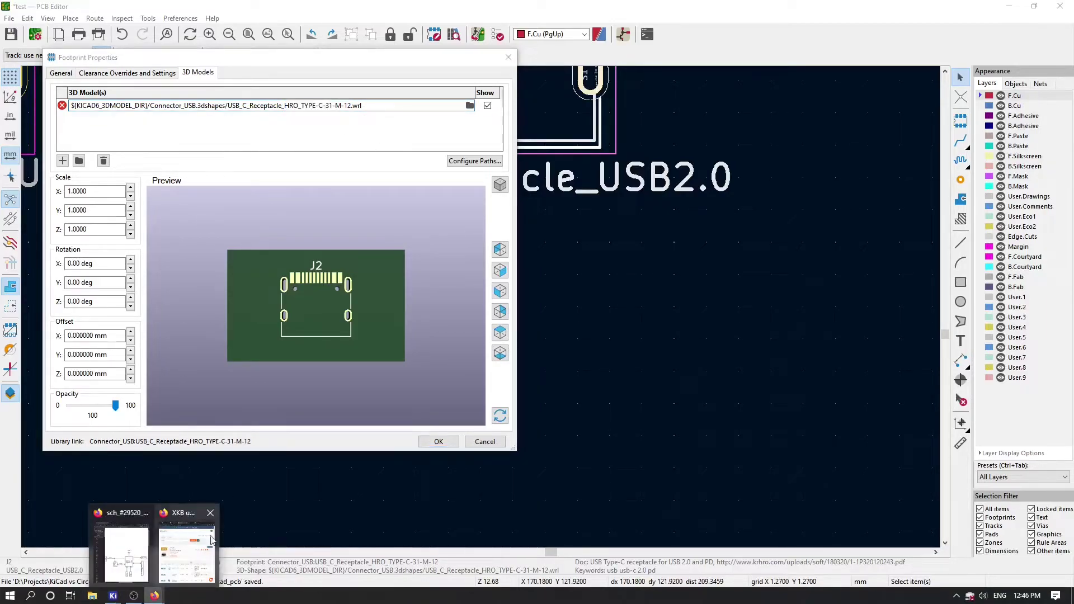
pyautogui.click(178, 557)
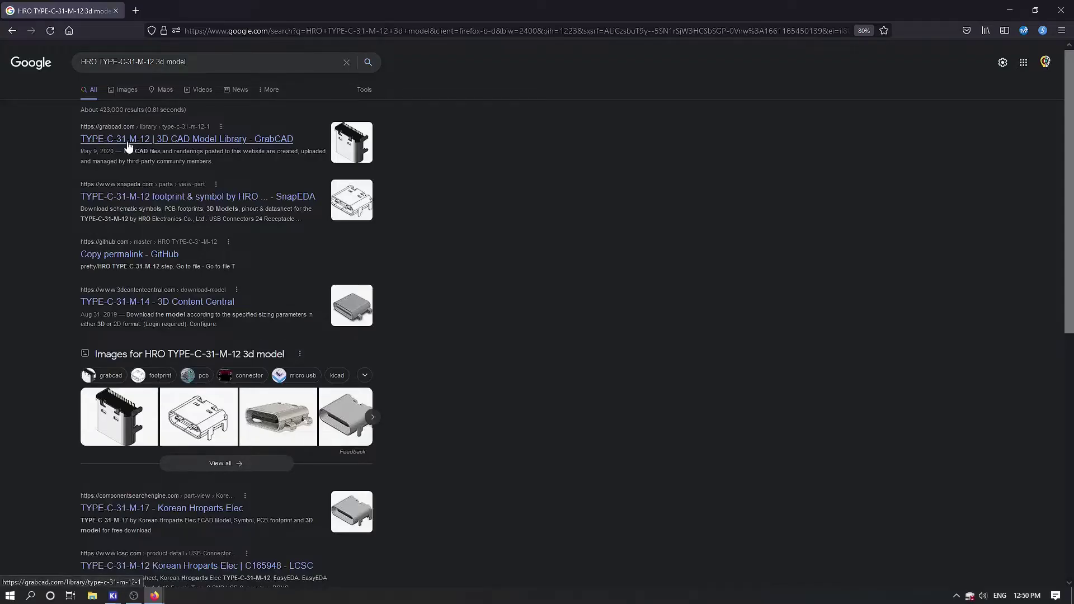
# Open the GrabCAD result for TYPE-C-31-M-12 and examine the model page, its file list and comments.
pyautogui.middleClick(179, 140)
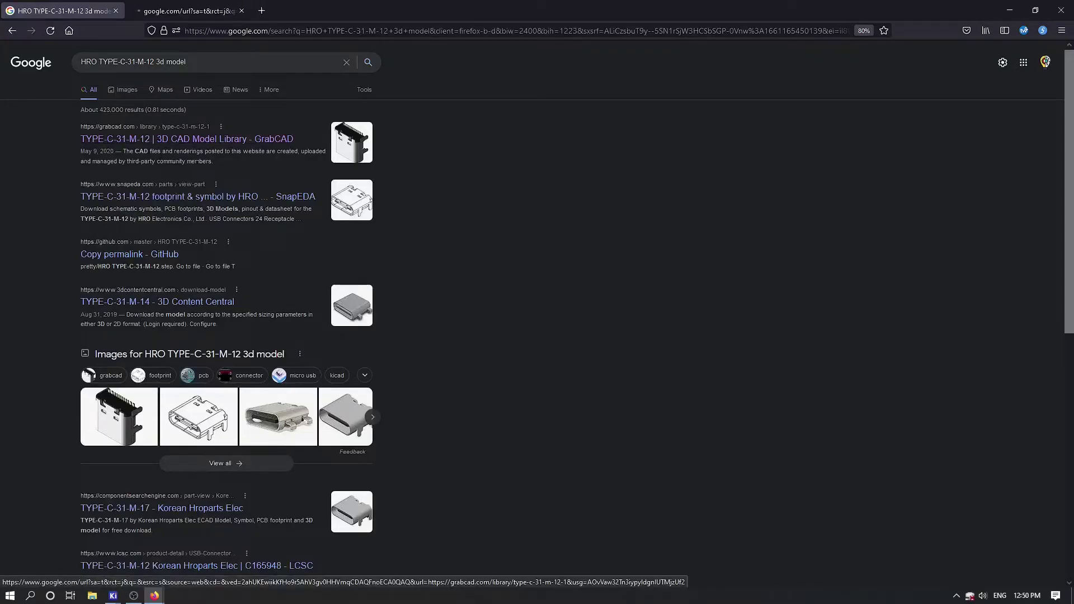
pyautogui.click(185, 10)
pyautogui.click(539, 410)
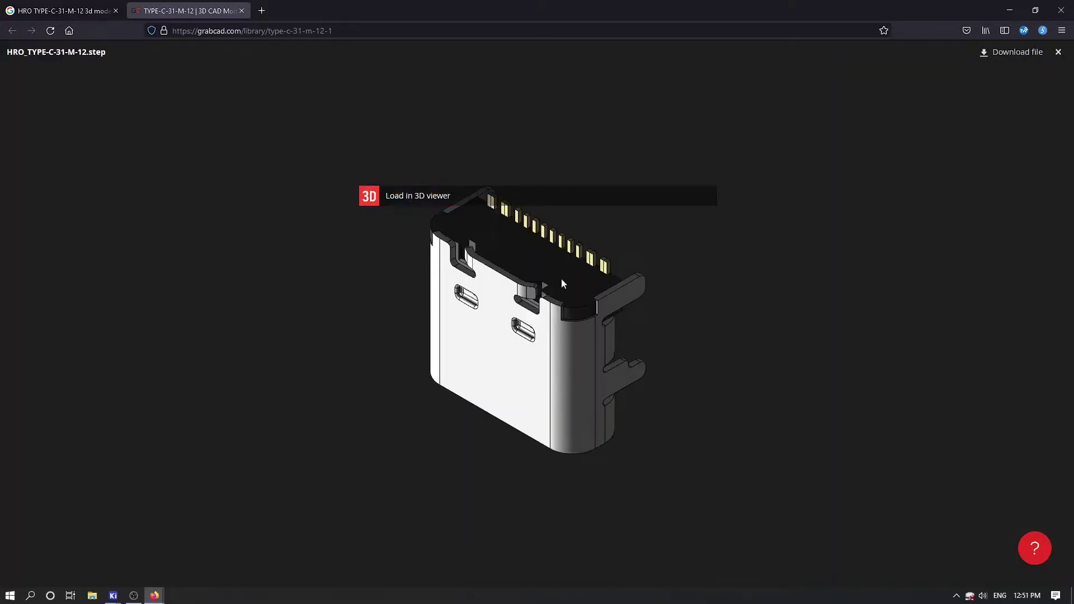
pyautogui.click(586, 307)
pyautogui.scroll(-5, 582, 403)
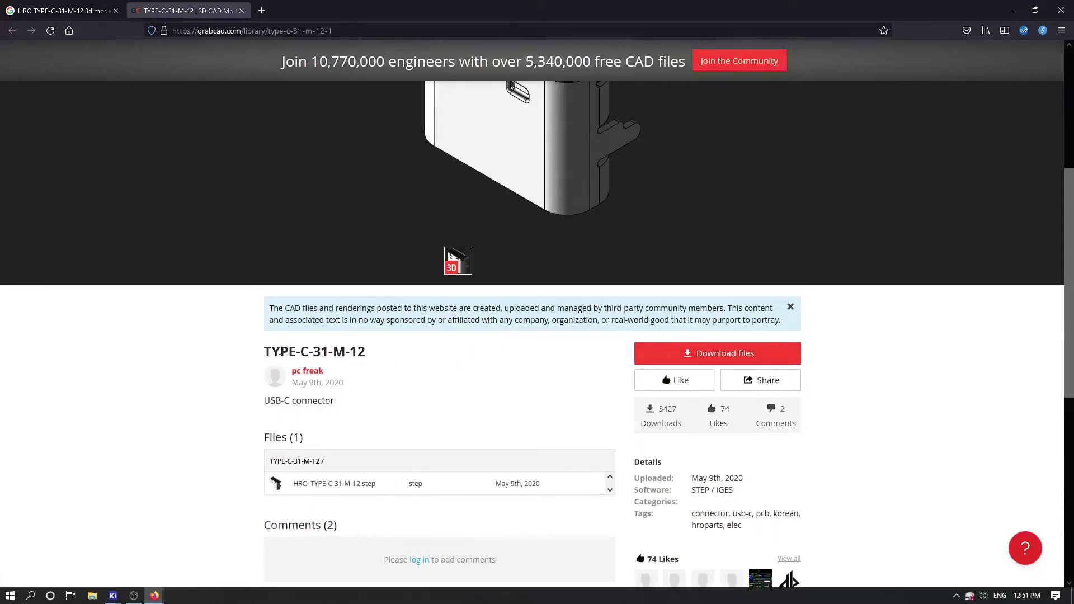
pyautogui.moveTo(278, 352)
pyautogui.mouseDown()
pyautogui.moveTo(389, 358)
pyautogui.moveTo(263, 353)
pyautogui.mouseUp()
pyautogui.scroll(-1, 398, 442)
pyautogui.scroll(-6, 398, 443)
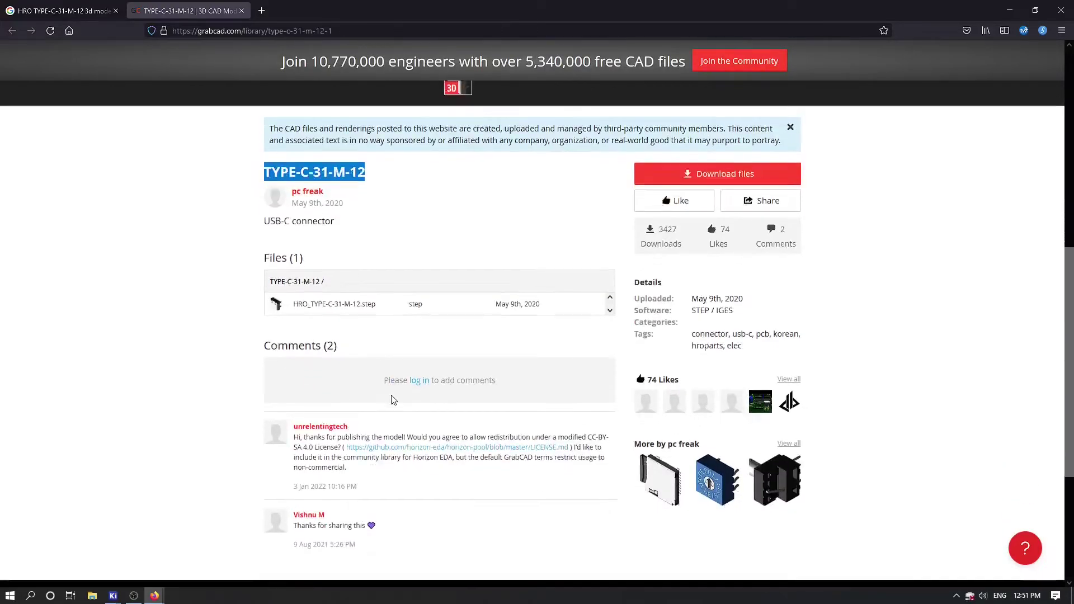
pyautogui.scroll(15, 470, 357)
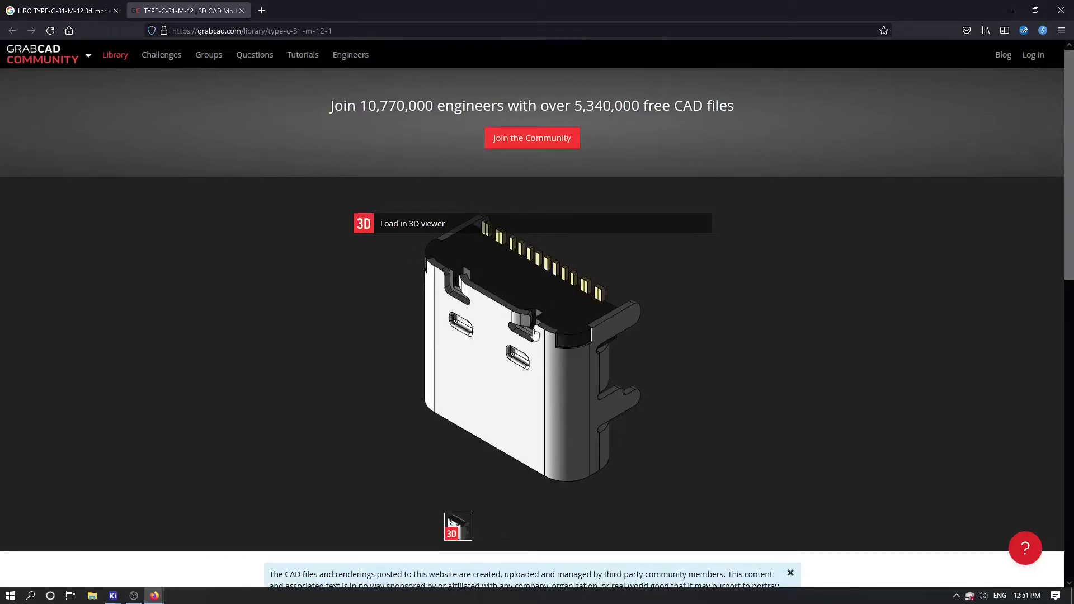
# Load HRO_TYPE-C-31-M-12.step in the GrabCAD 3D viewer and inspect the connector from several sides.
pyautogui.click(525, 337)
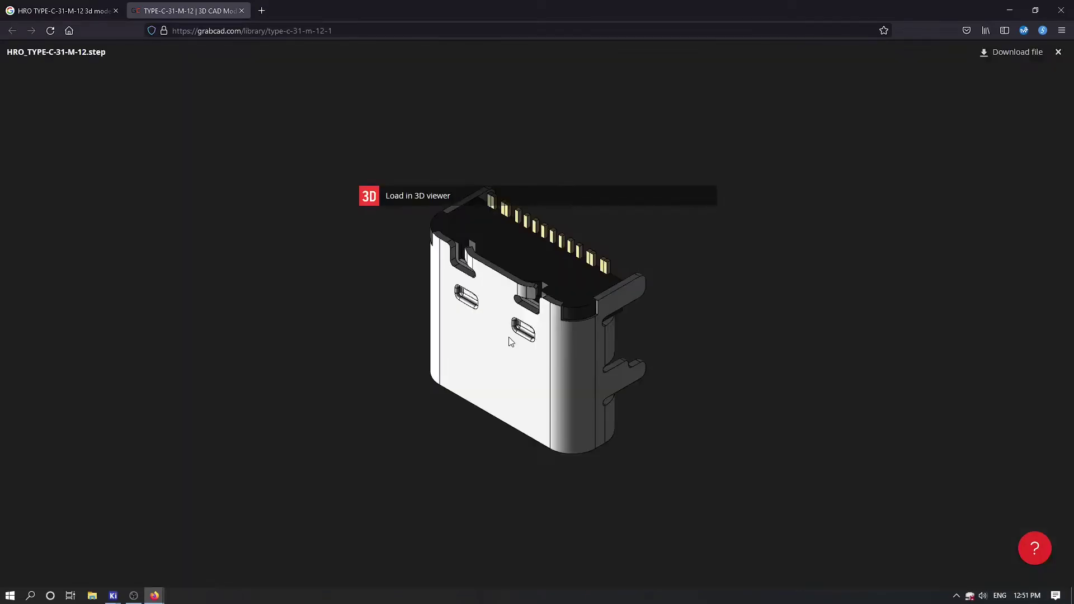
pyautogui.click(390, 204)
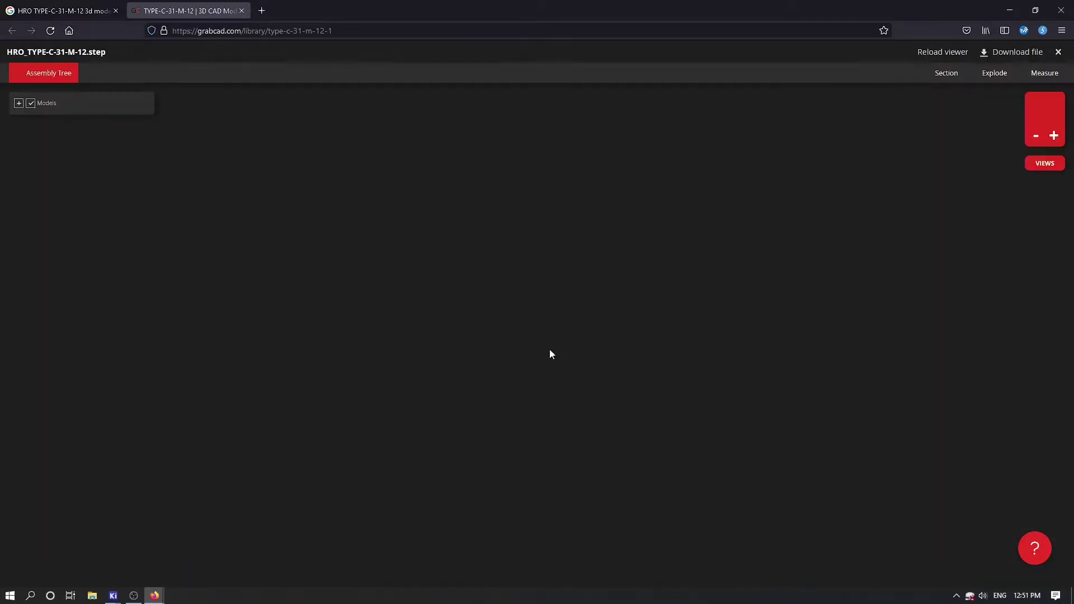
pyautogui.moveTo(586, 347); pyautogui.dragTo(568, 243)
pyautogui.moveTo(708, 320); pyautogui.dragTo(538, 339)
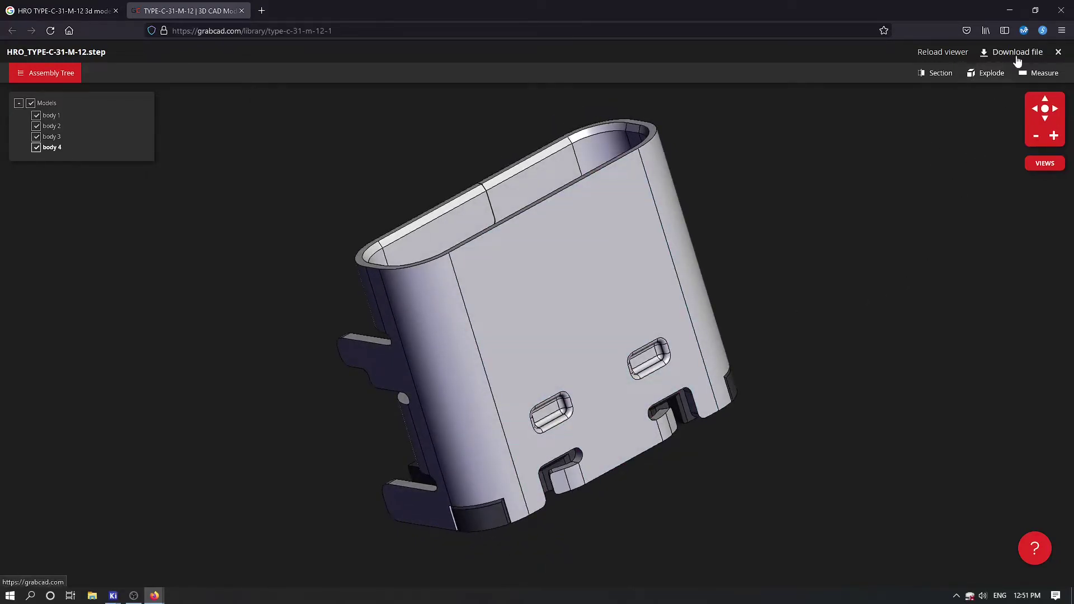
# Start downloading HRO_TYPE-C-31-M-12.step and create a folder named TypeC in D:\Projects\esp\lib for it.
pyautogui.click(1015, 53)
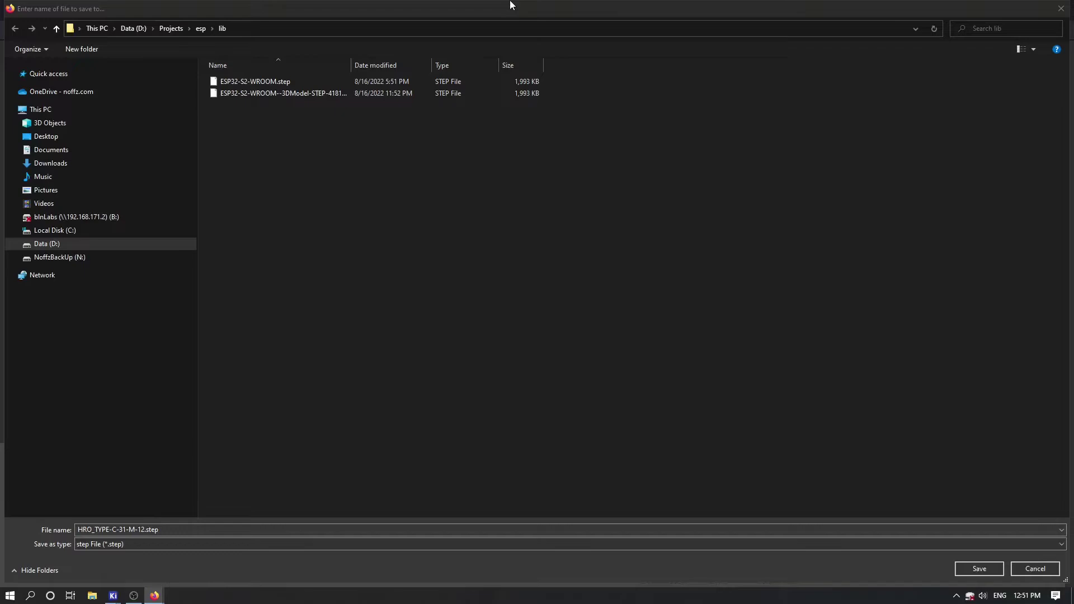
pyautogui.click(203, 31)
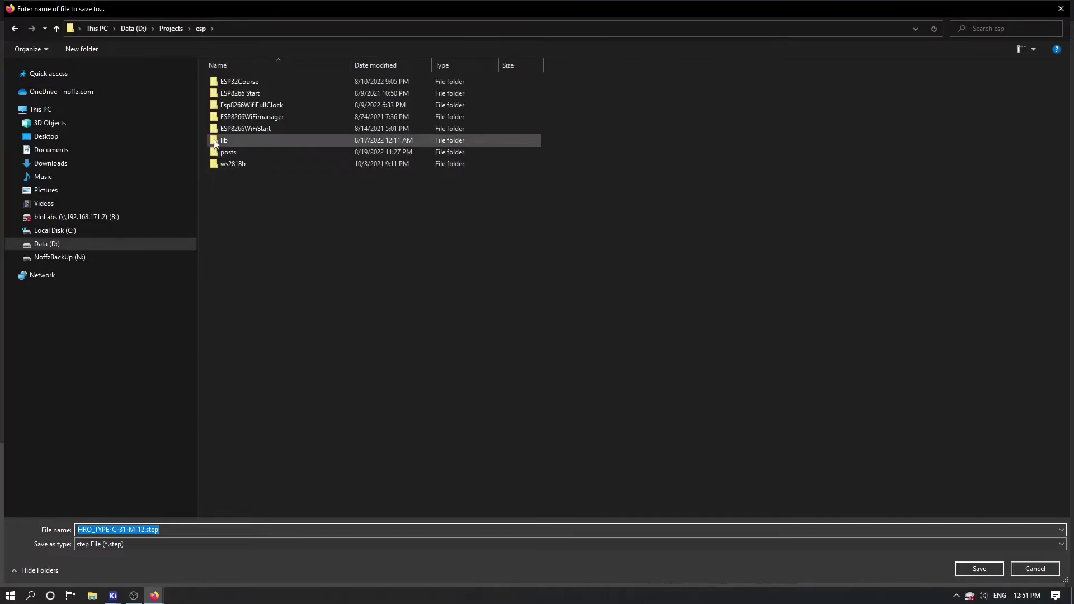
pyautogui.rightClick(281, 212)
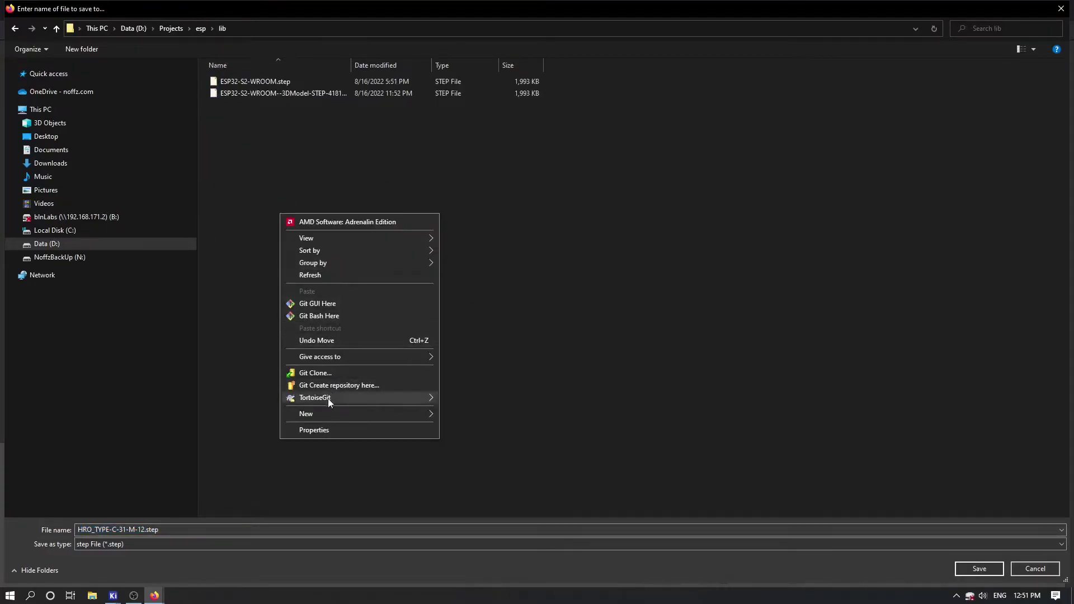
pyautogui.moveTo(330, 414)
pyautogui.click(484, 201)
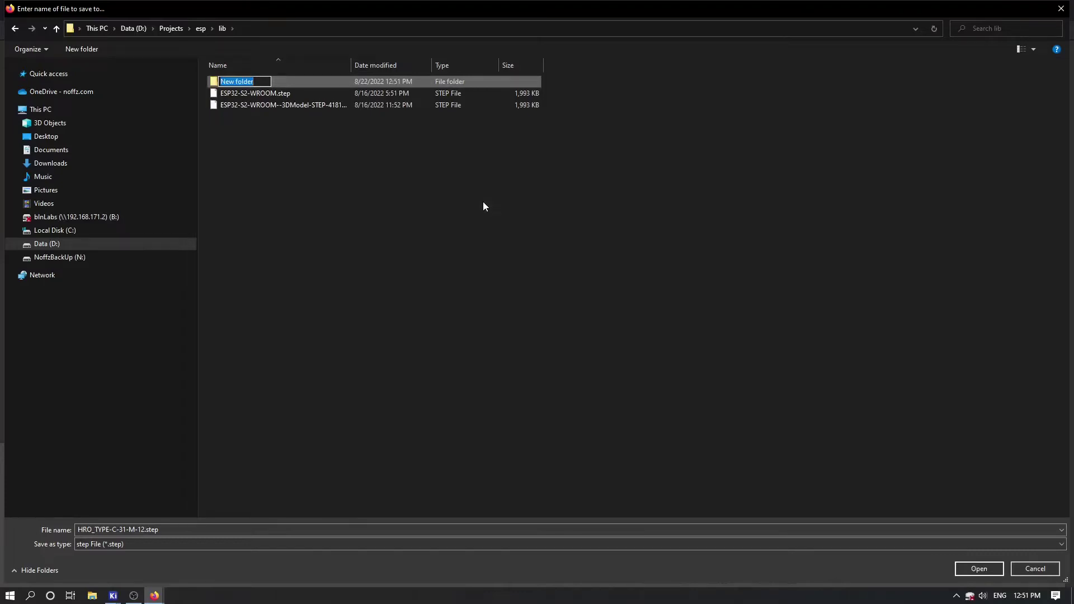
pyautogui.write('TypeC')
pyautogui.press('Return')
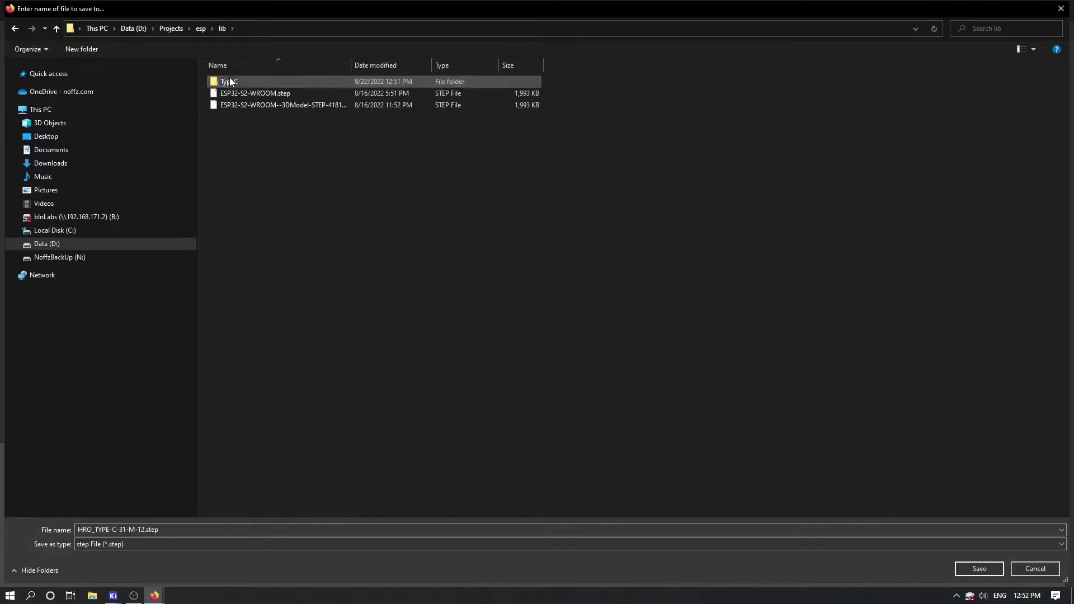
# Rename the TypeC folder to USBTypeC and save HRO_TYPE-C-31-M-12.step inside it.
pyautogui.doubleClick(236, 82)
pyautogui.click(222, 28)
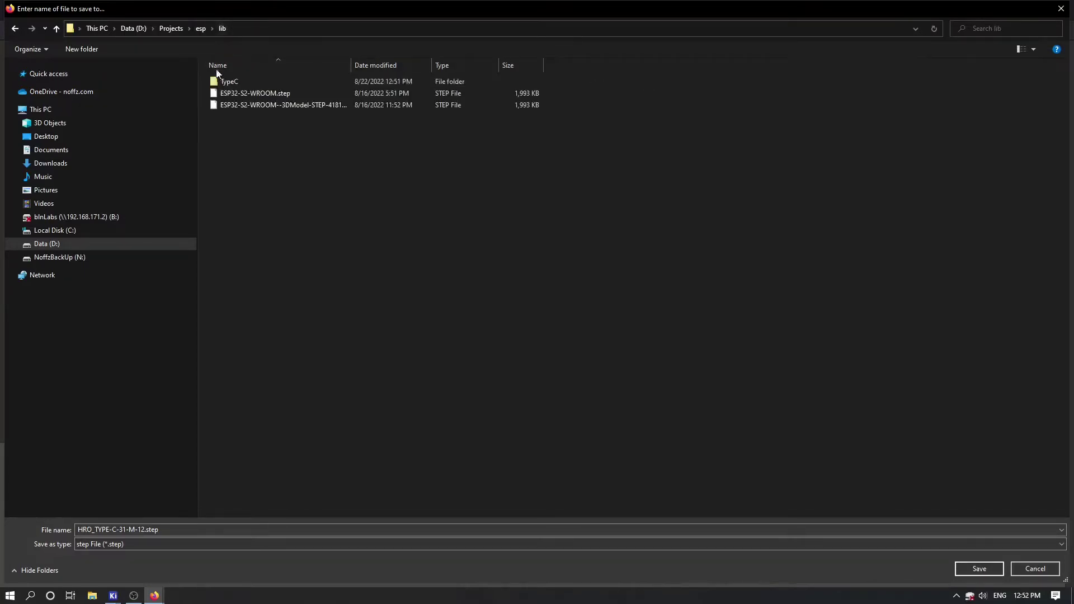
pyautogui.click(235, 81)
pyautogui.click(235, 81)
pyautogui.click(222, 82)
pyautogui.write('US')
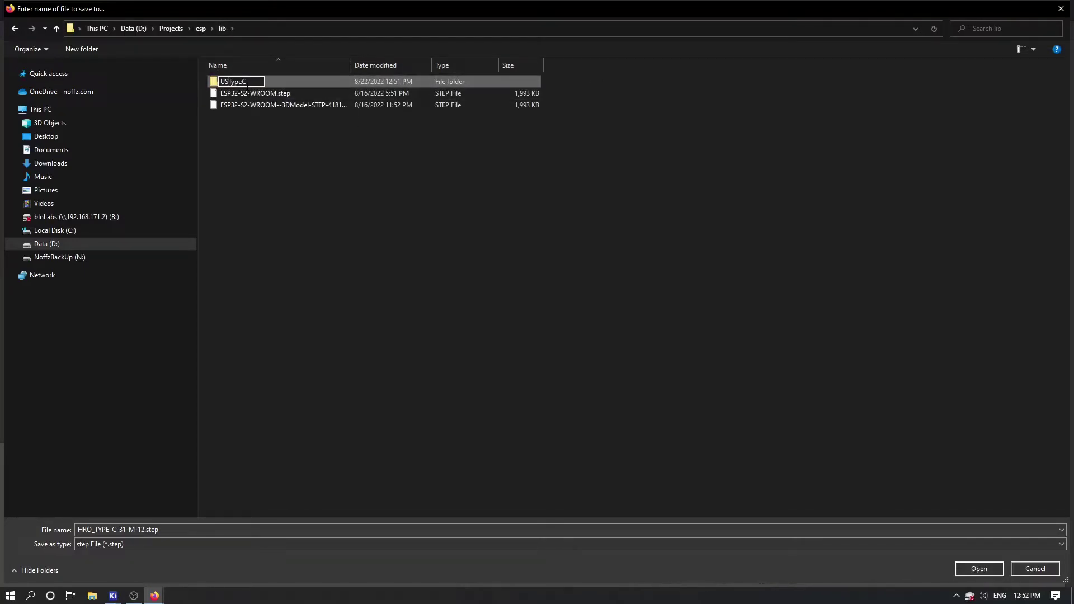
pyautogui.write('B')
pyautogui.press('Return')
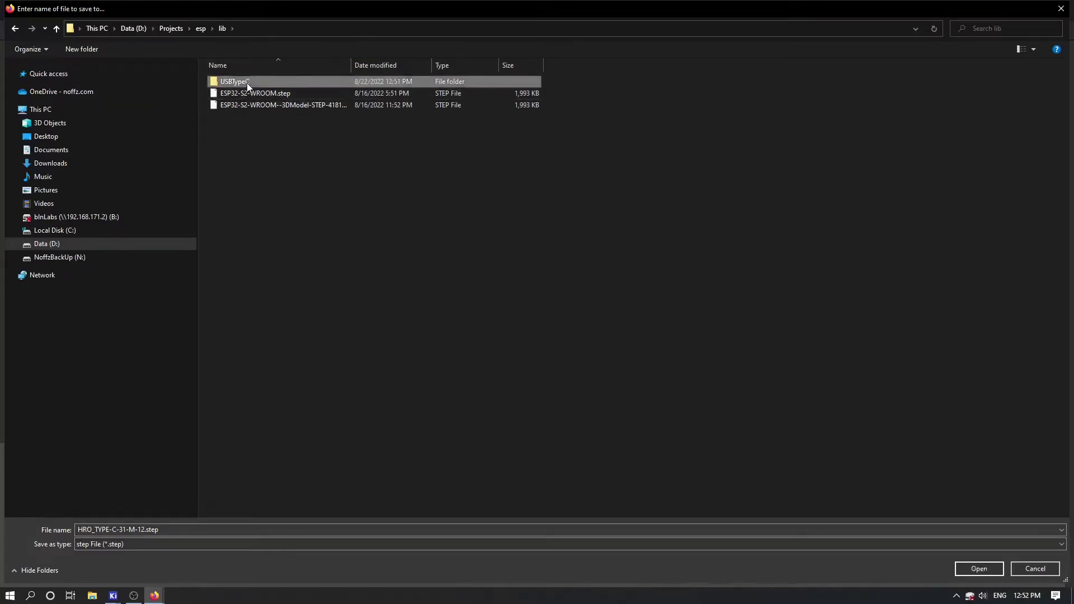
pyautogui.doubleClick(247, 82)
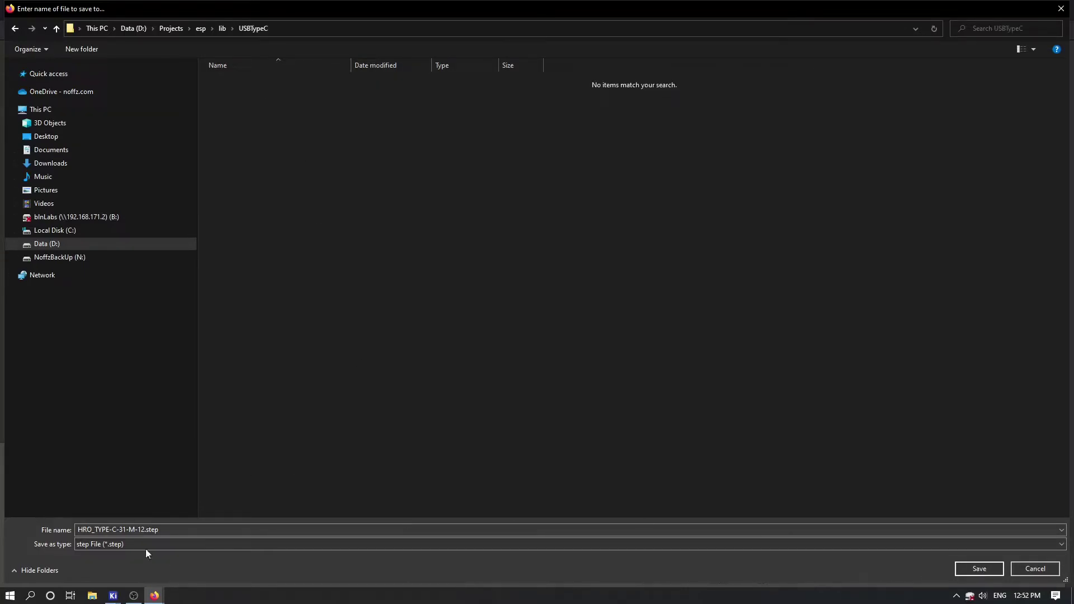
pyautogui.click(979, 569)
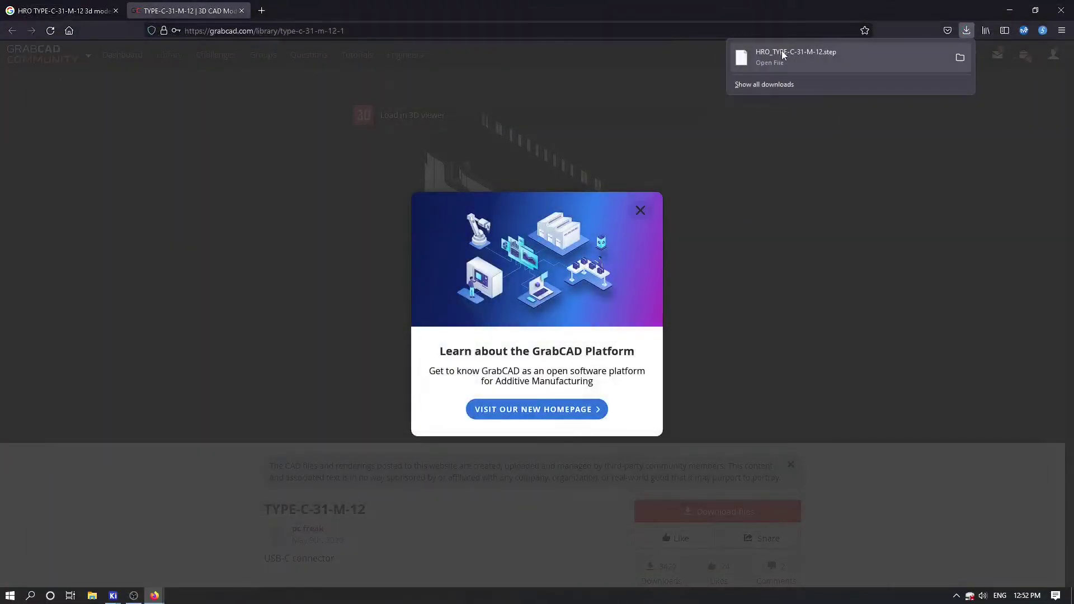
# Switch to the KiCad PCB Editor and remove all 3D model entries from J2's Footprint Properties.
pyautogui.click(118, 597)
pyautogui.click(179, 551)
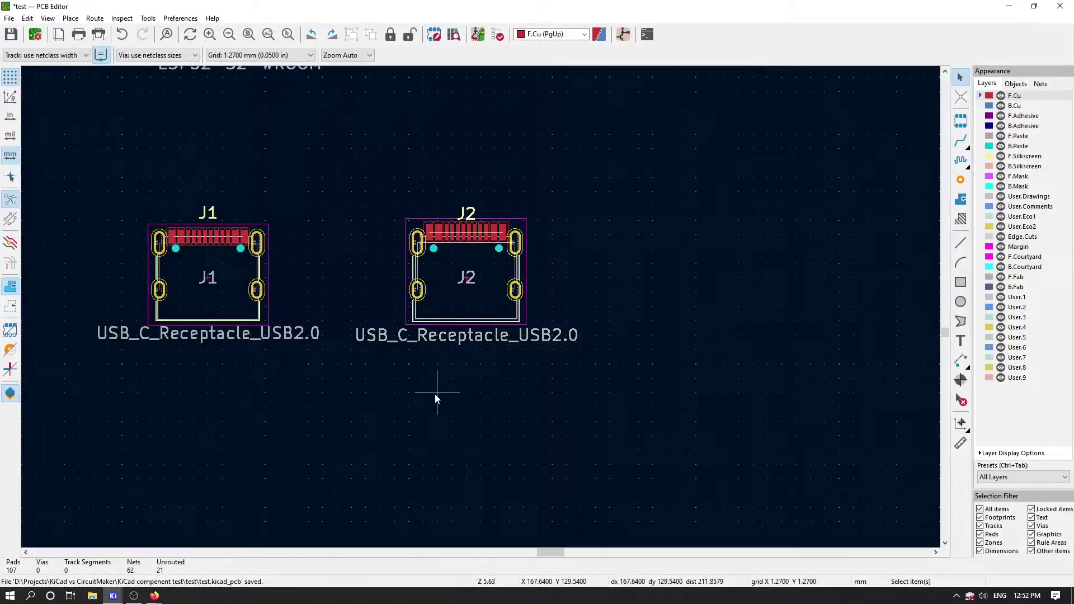
pyautogui.doubleClick(469, 261)
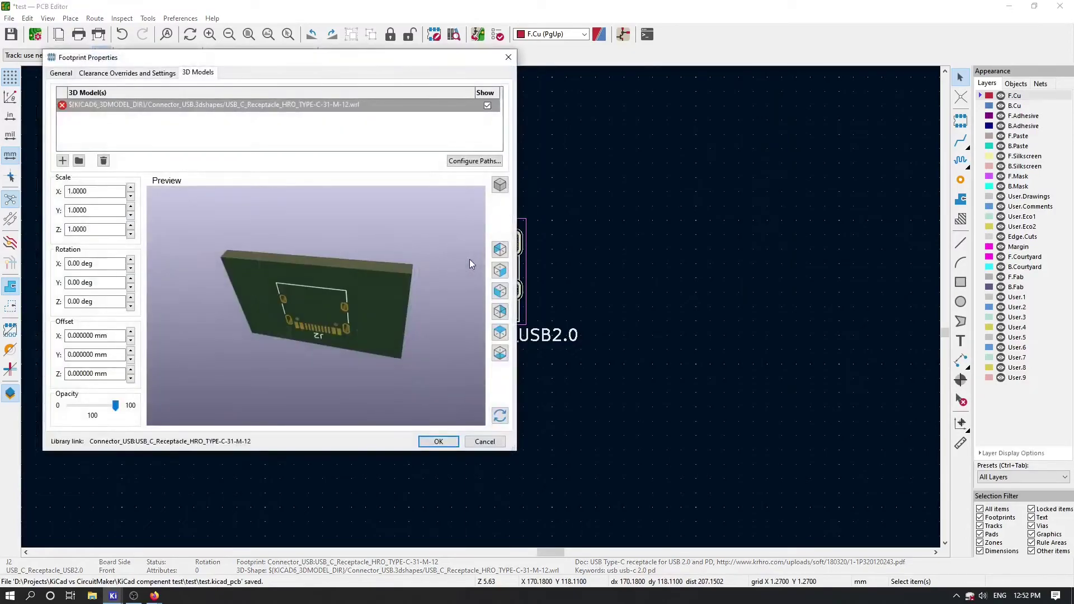
pyautogui.moveTo(445, 281); pyautogui.dragTo(342, 245)
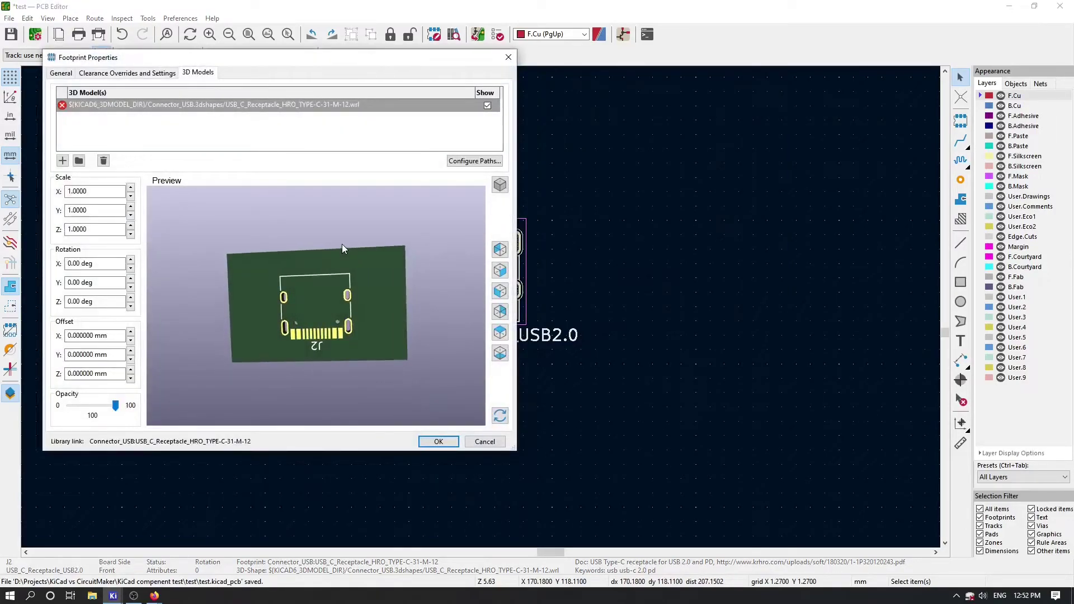
pyautogui.click(62, 161)
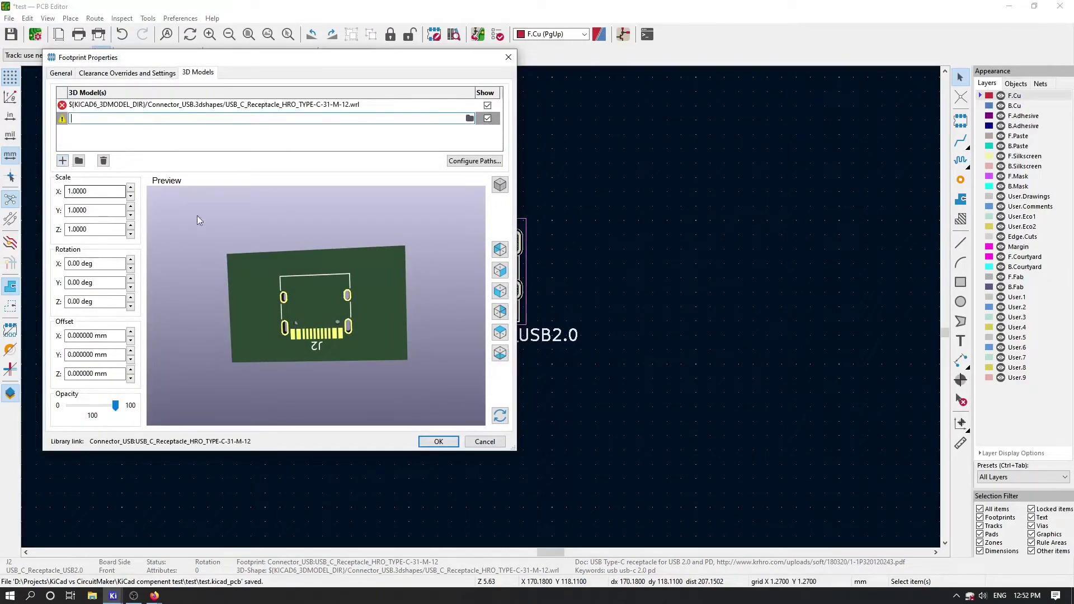
pyautogui.click(283, 106)
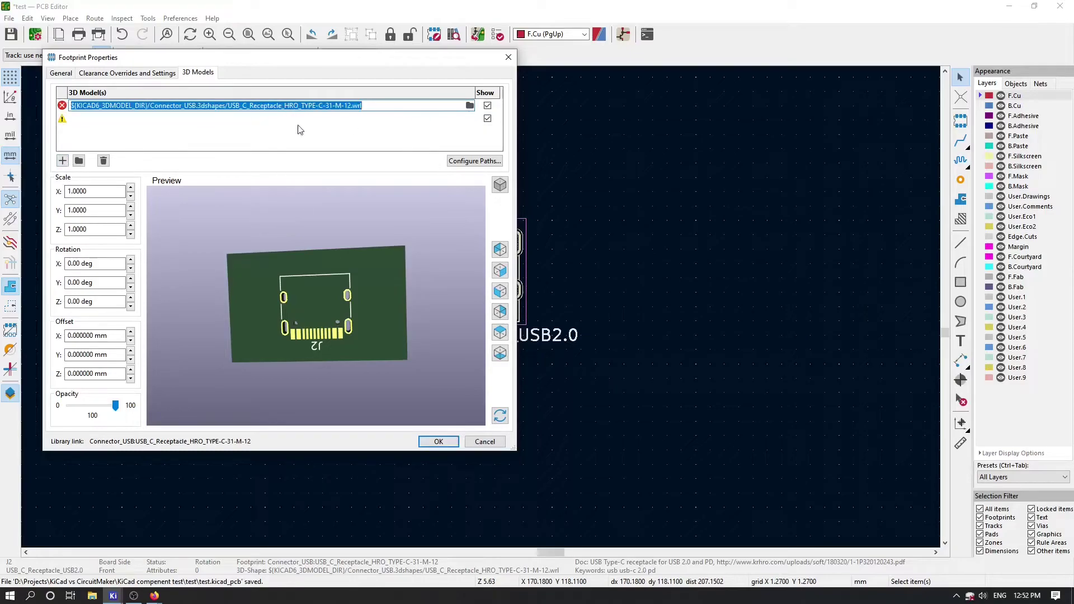
pyautogui.click(103, 162)
pyautogui.click(103, 162)
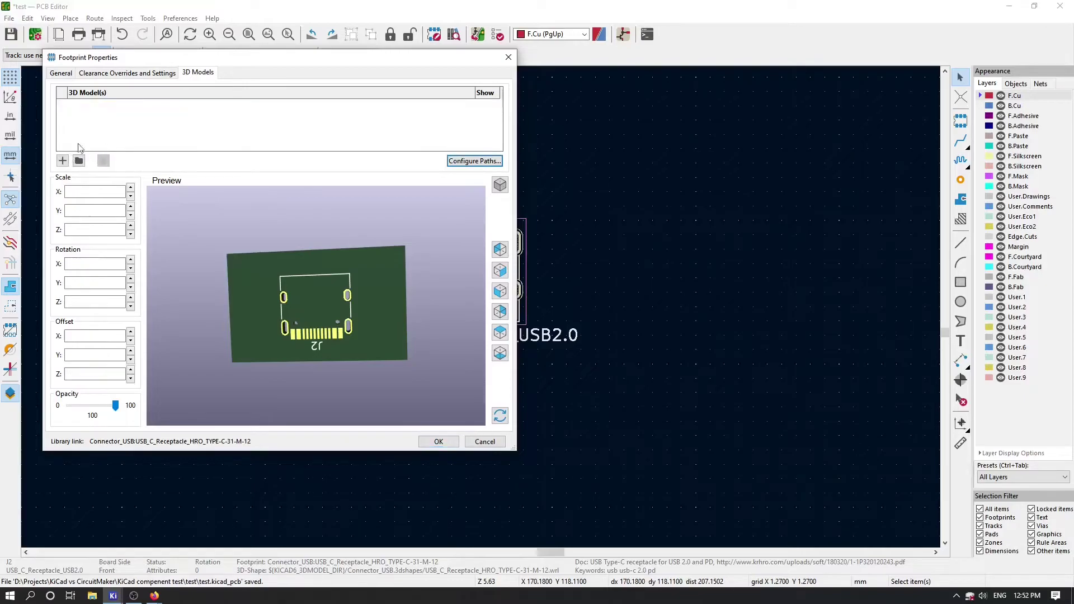
# Assign D:/Projects/esp/lib/USBTypeC/HRO_TYPE-C-31-M-12.step as the 3D model of footprint J2.
pyautogui.click(62, 161)
pyautogui.click(470, 106)
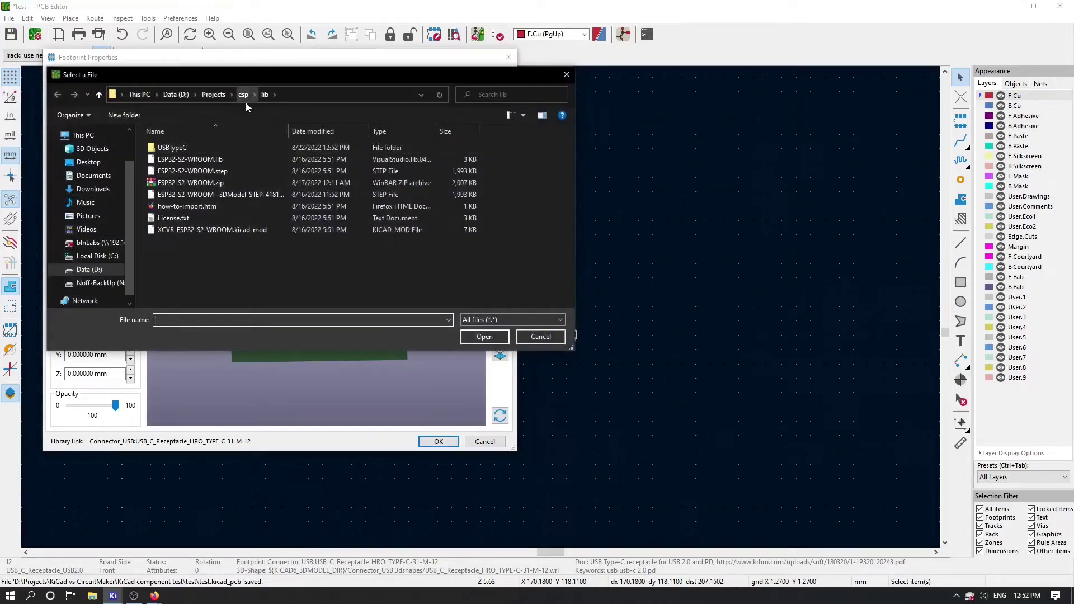
pyautogui.doubleClick(183, 148)
pyautogui.click(183, 149)
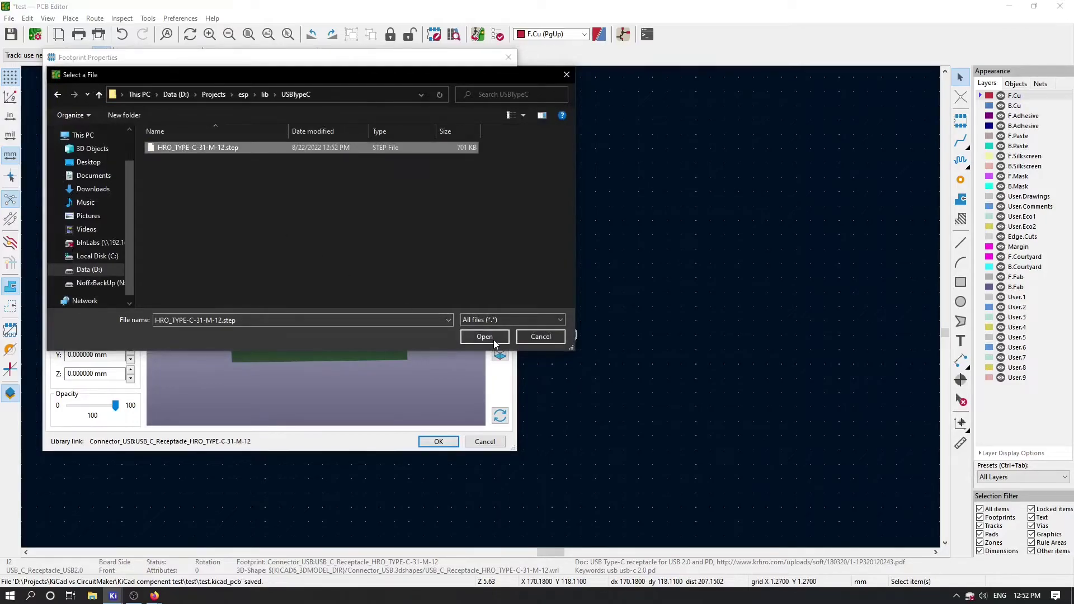
pyautogui.click(493, 338)
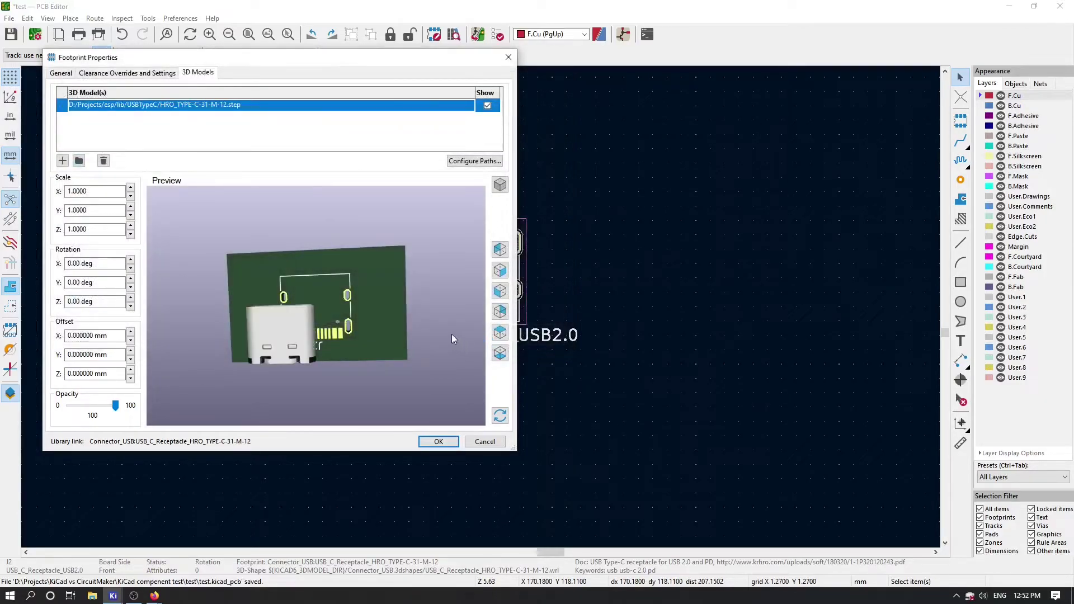
# Try X scales of 1.3 and 0.5 on J2's 3D model, and set the X scale back to 1.
pyautogui.moveTo(440, 331)
pyautogui.mouseDown()
pyautogui.moveTo(414, 245)
pyautogui.moveTo(369, 217)
pyautogui.moveTo(414, 273)
pyautogui.moveTo(371, 372)
pyautogui.moveTo(352, 332)
pyautogui.moveTo(367, 344)
pyautogui.moveTo(153, 331)
pyautogui.moveTo(438, 350)
pyautogui.mouseUp()
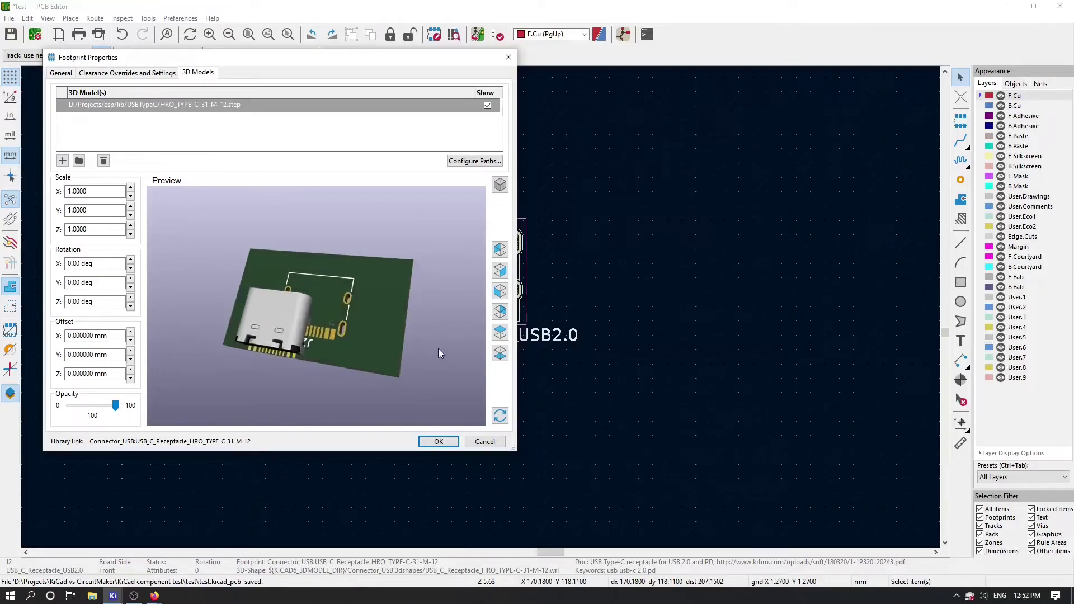
pyautogui.click(131, 188)
pyautogui.click(131, 188)
pyautogui.click(131, 188)
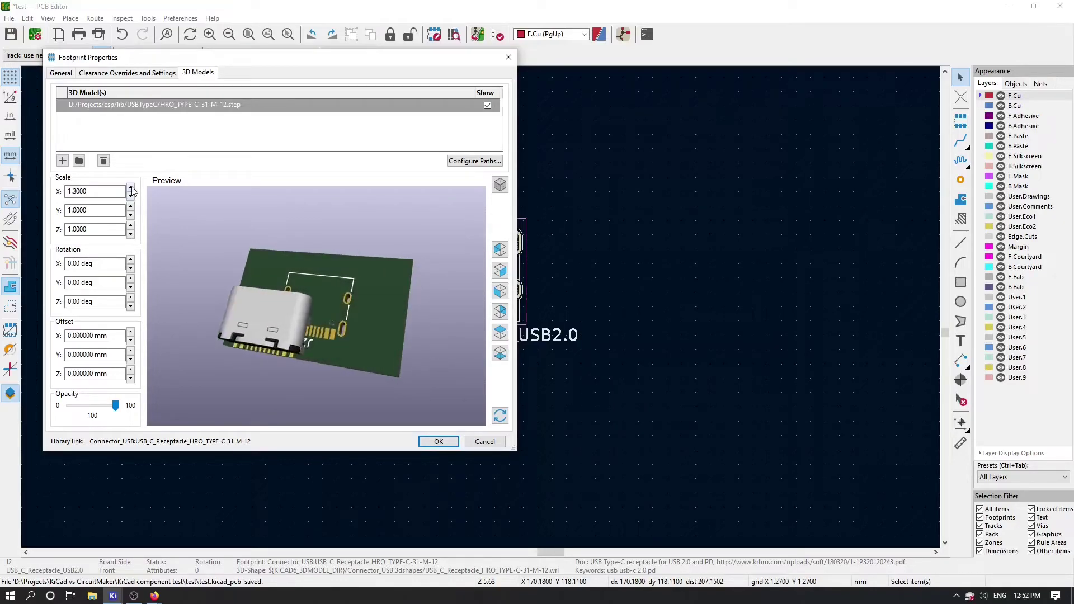
pyautogui.click(131, 196)
pyautogui.click(131, 196)
pyautogui.click(131, 196)
pyautogui.click(131, 196)
pyautogui.click(131, 195)
pyautogui.click(131, 196)
pyautogui.click(131, 196)
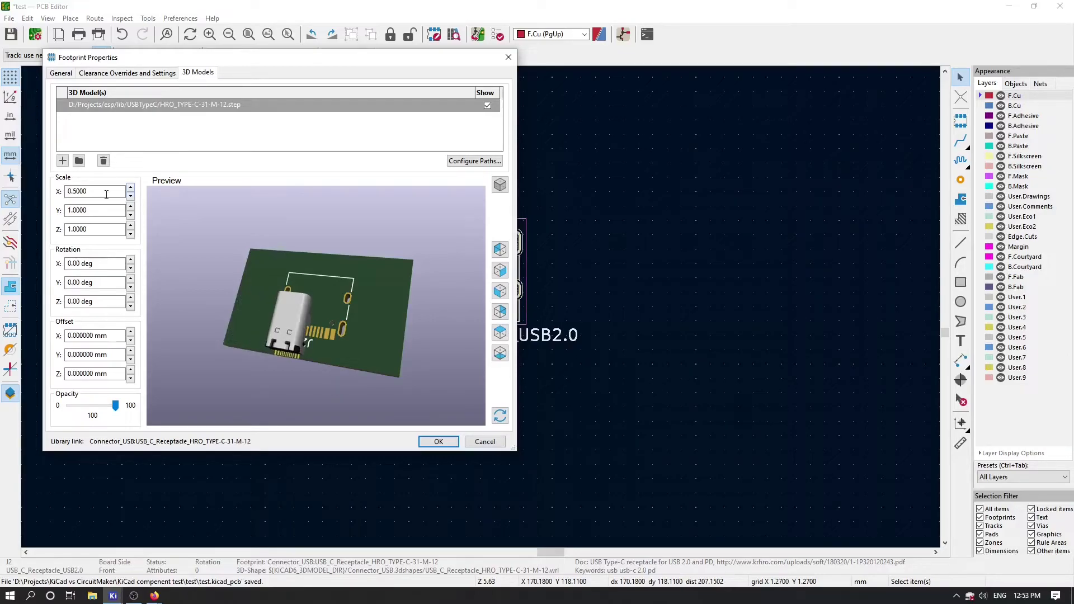
pyautogui.write('1')
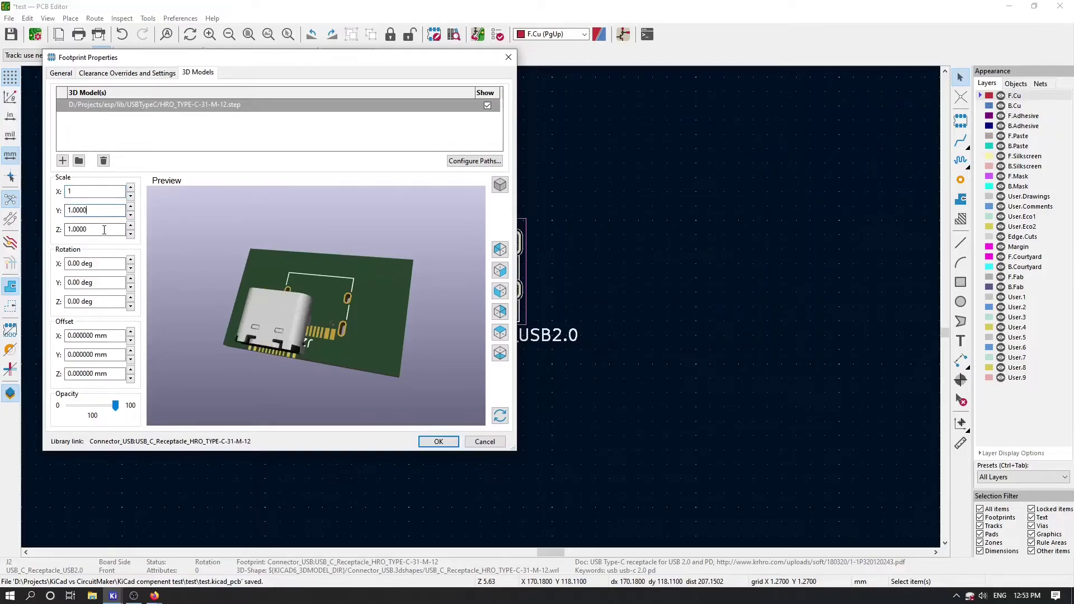
# Set the X offset of J2's 3D model to -4.5 mm.
pyautogui.click(130, 333)
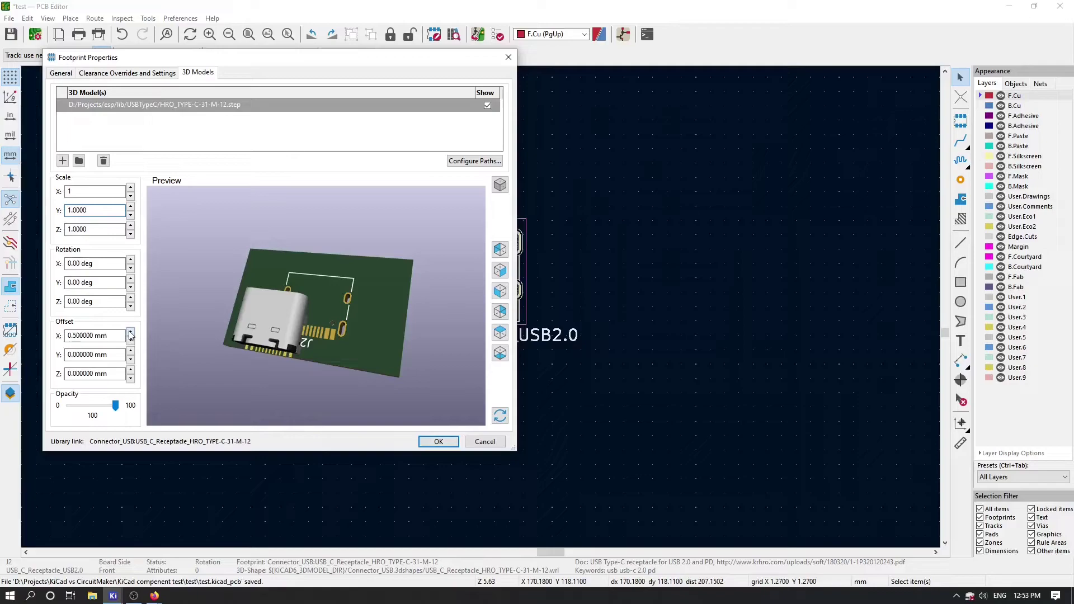
pyautogui.click(131, 340)
pyautogui.click(131, 340)
pyautogui.click(131, 340)
pyautogui.click(131, 339)
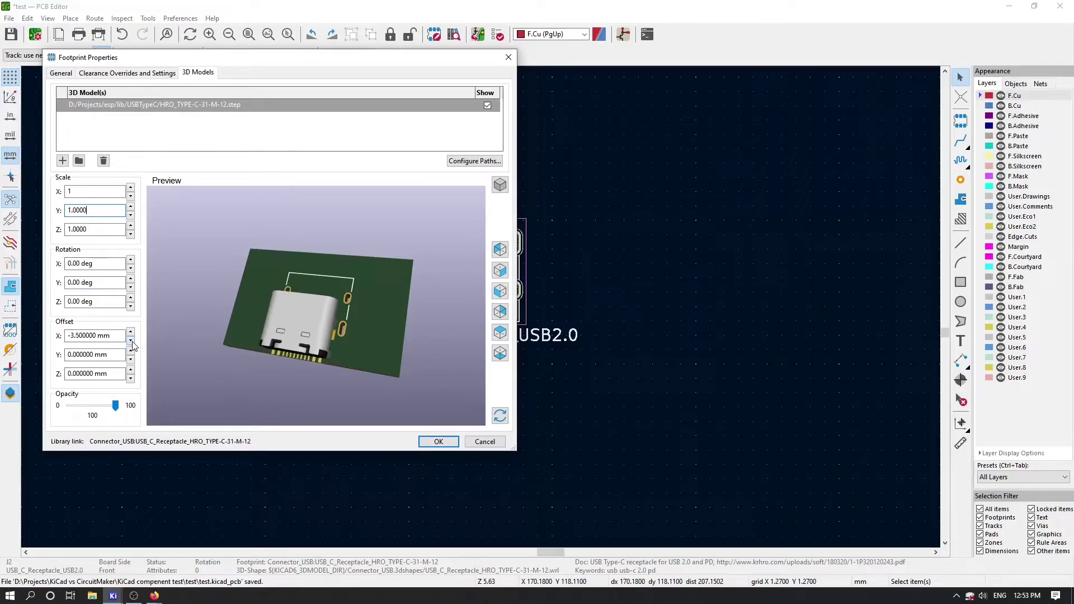
pyautogui.click(131, 339)
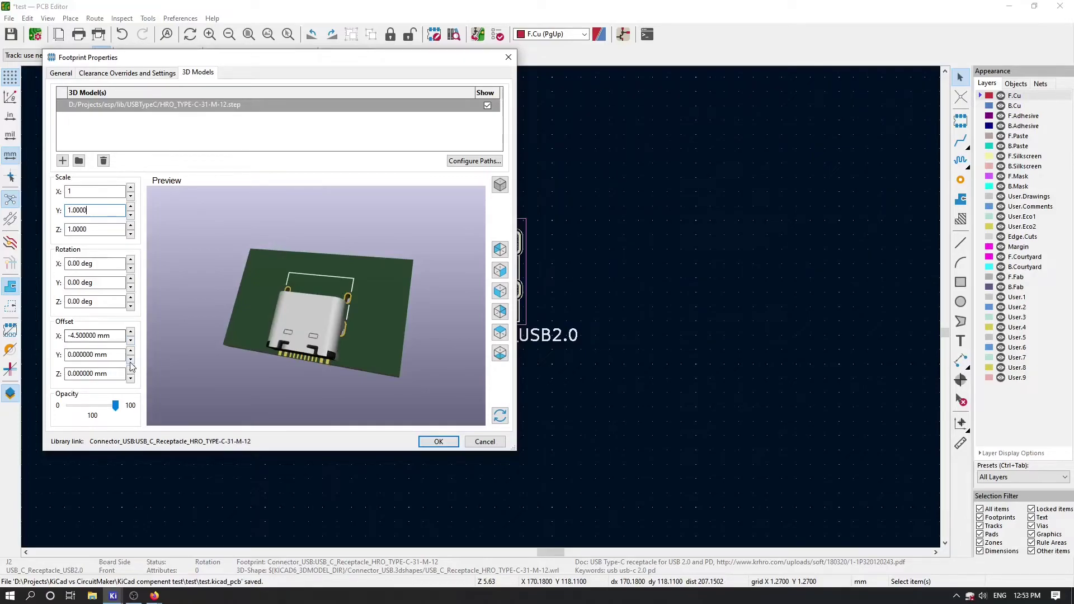
# Set the Y offset of J2's 3D model to -3.5 mm and accept the footprint properties.
pyautogui.click(130, 361)
pyautogui.click(131, 361)
pyautogui.click(130, 361)
pyautogui.click(131, 361)
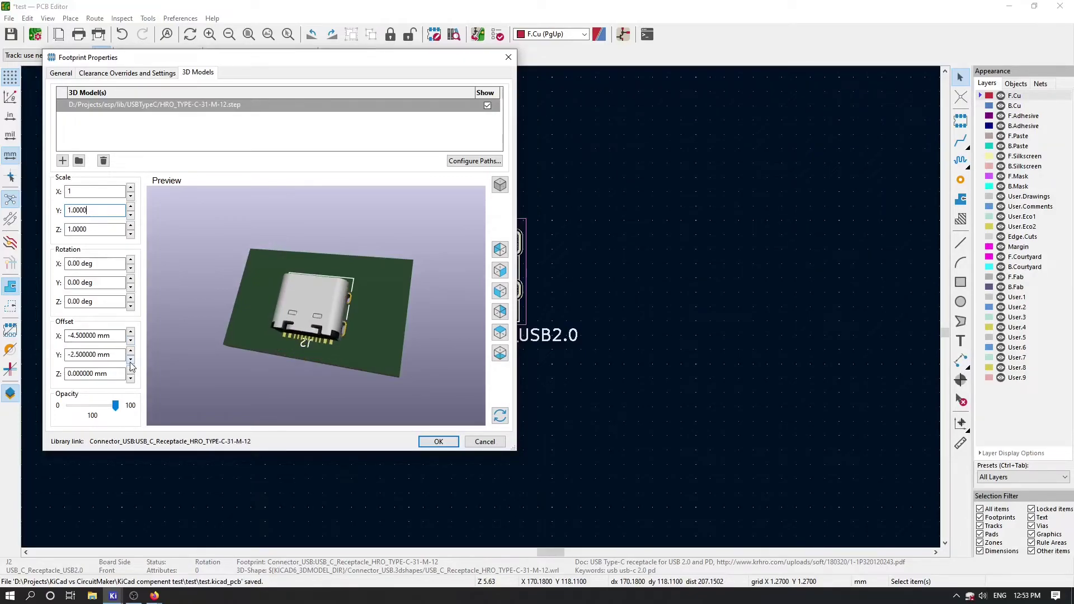
pyautogui.click(131, 361)
pyautogui.click(130, 361)
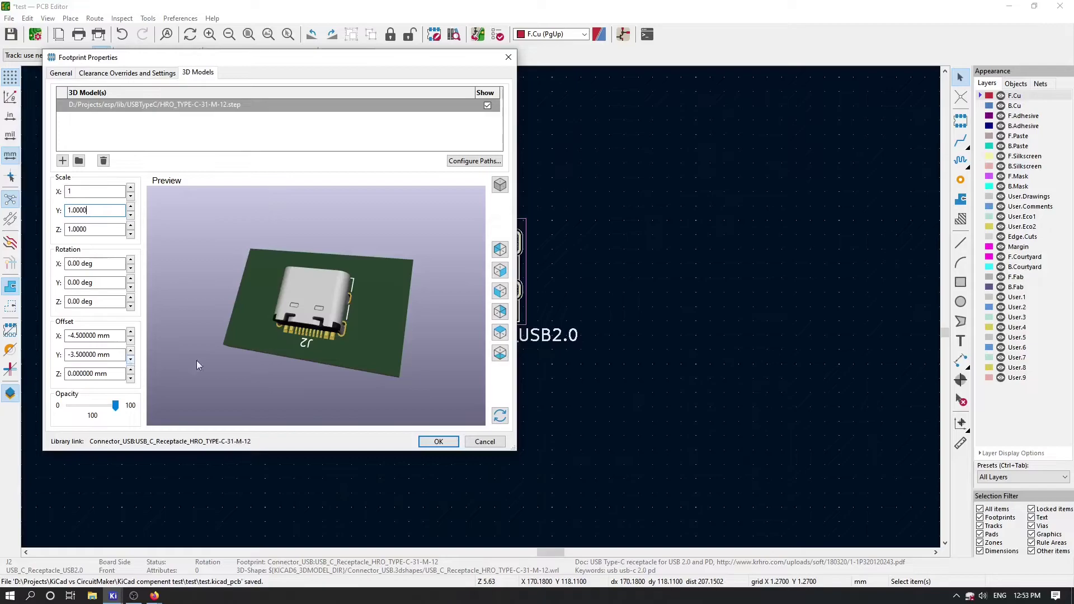
pyautogui.rightClick(389, 347)
pyautogui.moveTo(382, 343); pyautogui.dragTo(391, 257)
pyautogui.scroll(6, 326, 291)
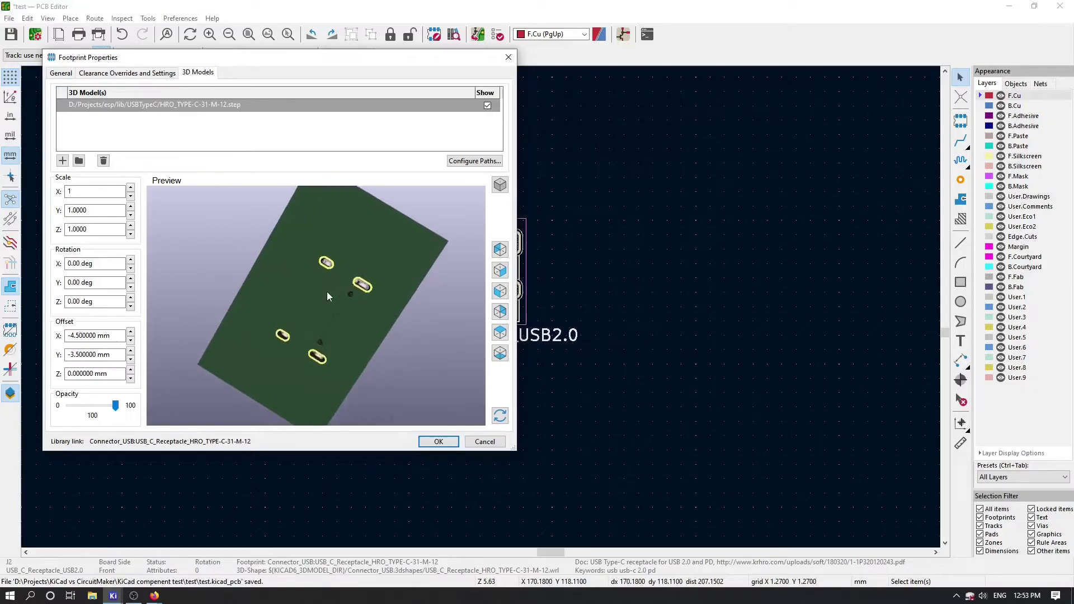
pyautogui.moveTo(382, 301)
pyautogui.mouseDown()
pyautogui.moveTo(382, 291)
pyautogui.moveTo(421, 287)
pyautogui.moveTo(395, 311)
pyautogui.mouseUp()
pyautogui.press('Return')
# Align the ESP32-S2-WROOM and J2 footprints to their horizontal center and save the board.
pyautogui.press('Home')
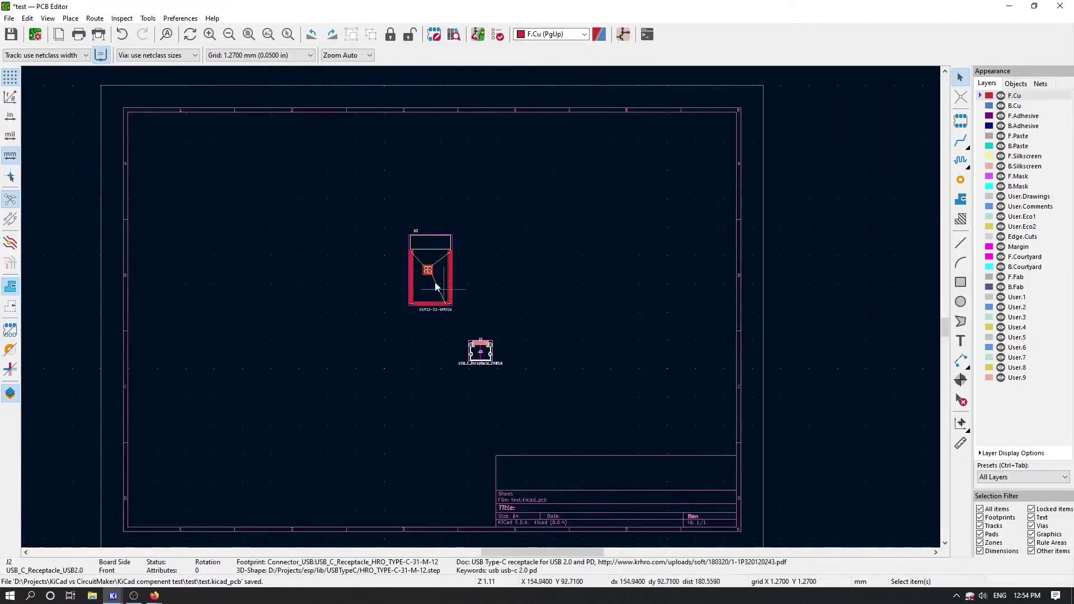
pyautogui.rightClick(480, 354)
pyautogui.moveTo(540, 120)
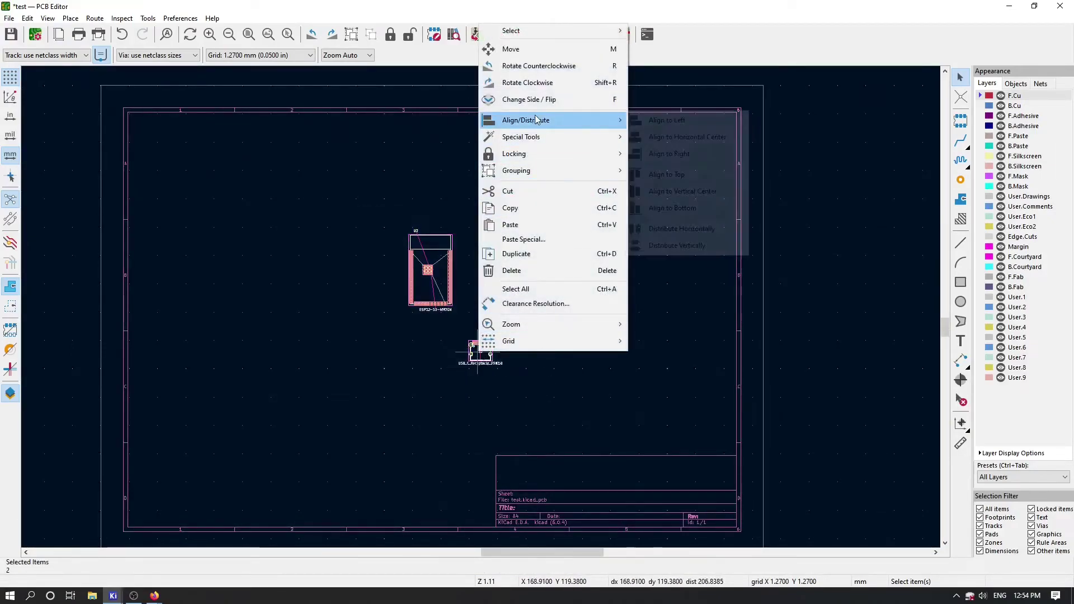
pyautogui.click(694, 137)
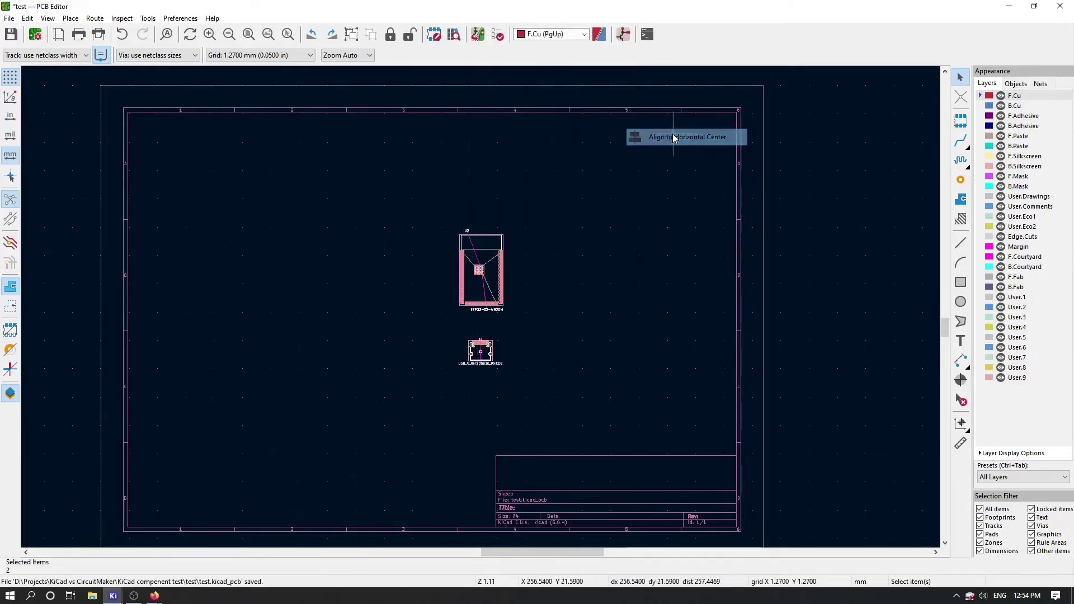
pyautogui.click(573, 274)
pyautogui.hotkey('ctrl', 's')
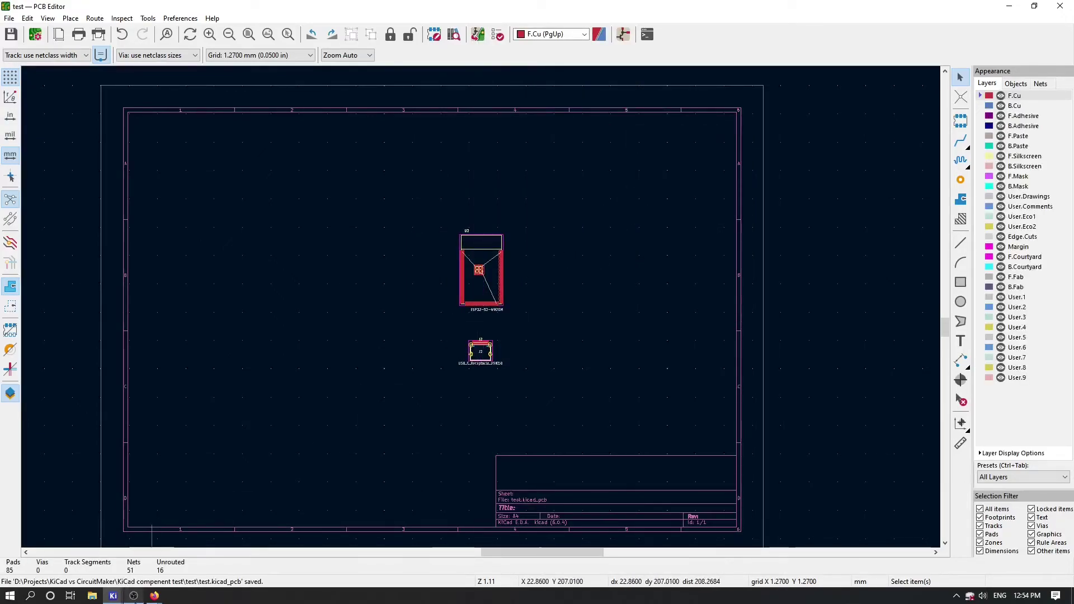
# Switch to the Schematic Editor, delete the USB-C receptacle symbol J1 and save the schematic.
pyautogui.moveTo(157, 598)
pyautogui.click(95, 546)
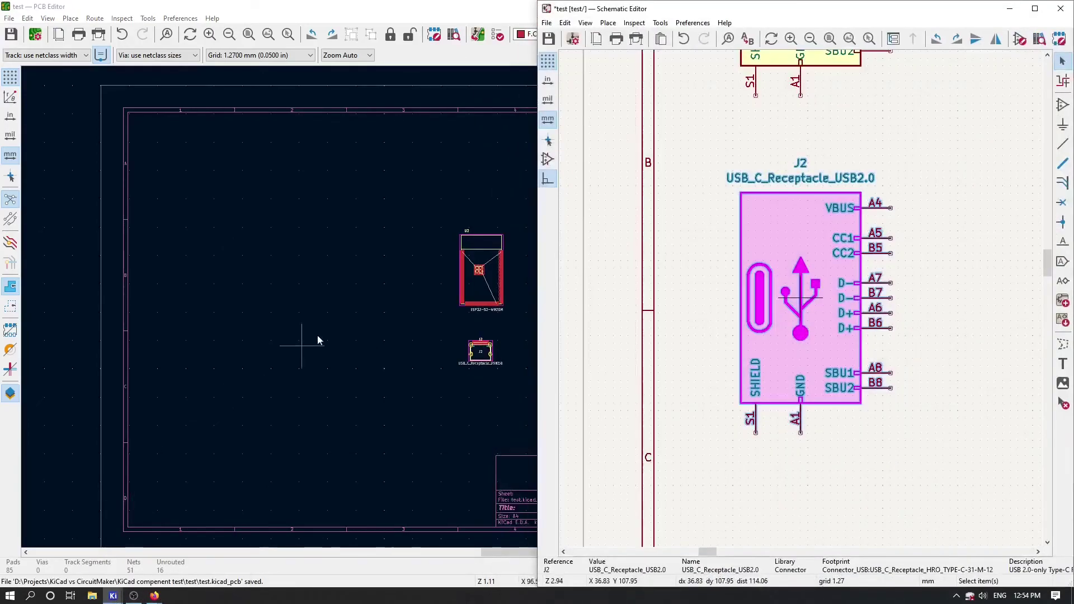
pyautogui.scroll(-5, 767, 300)
pyautogui.scroll(5, 918, 211)
pyautogui.scroll(-3, 798, 300)
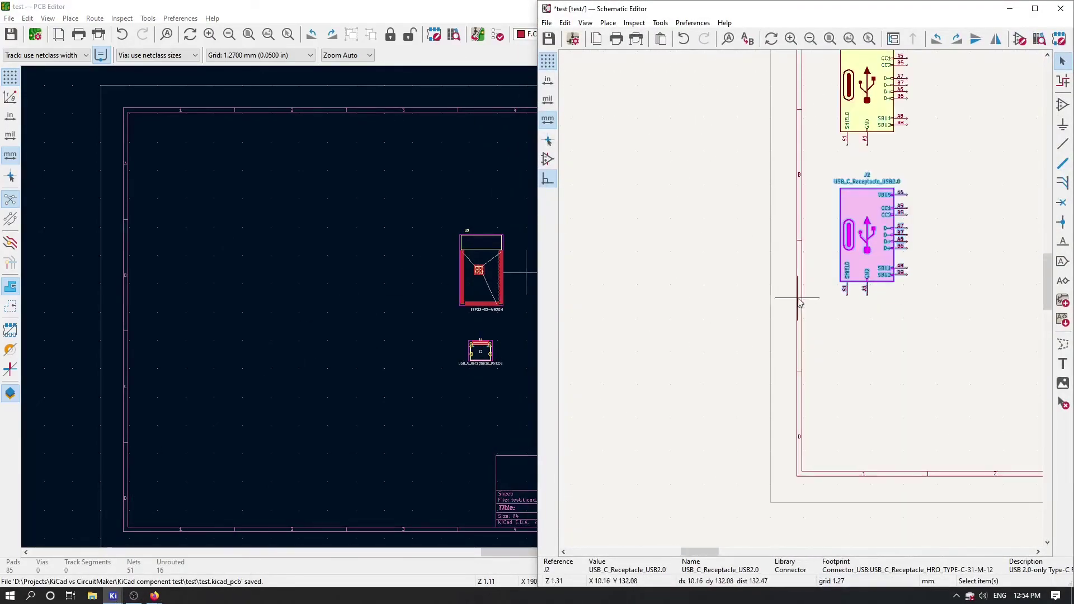
pyautogui.moveTo(785, 207); pyautogui.dragTo(583, 348, button='middle')
pyautogui.click(669, 245)
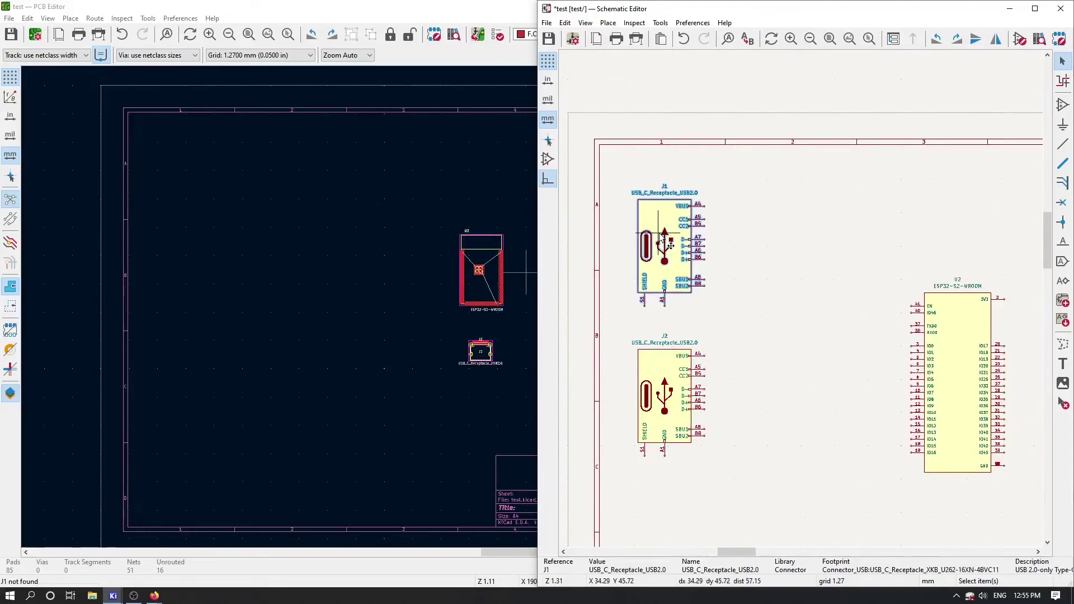
pyautogui.press('Delete')
pyautogui.hotkey('ctrl', 's')
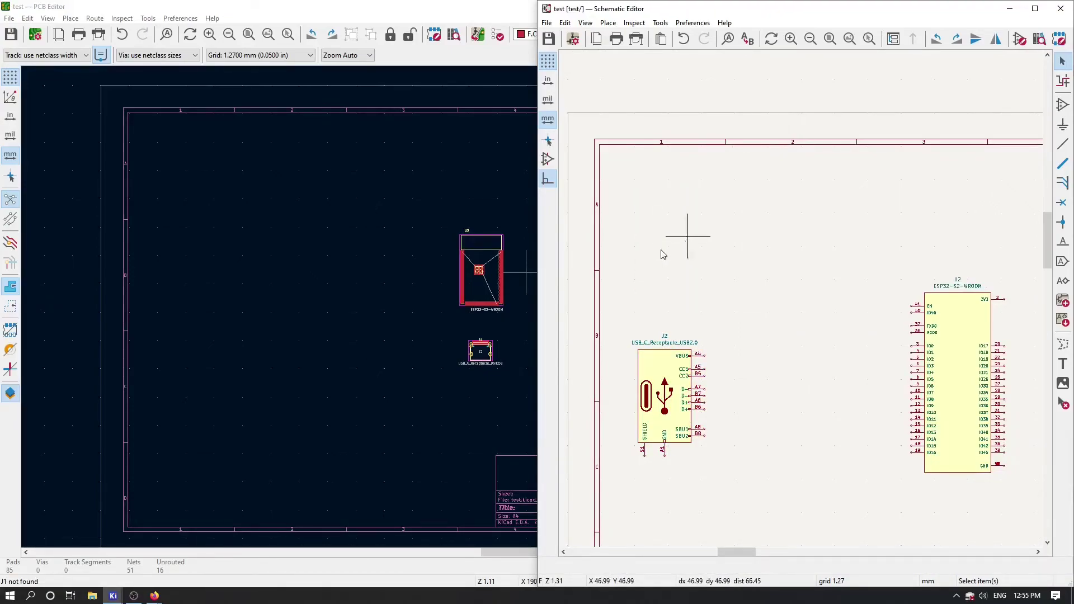
# Return to the PCB Editor and save the board.
pyautogui.click(396, 332)
pyautogui.keyDown('ctrl'); pyautogui.hscroll(5, 529, 318); pyautogui.keyUp('ctrl')
pyautogui.hotkey('ctrl', 's')
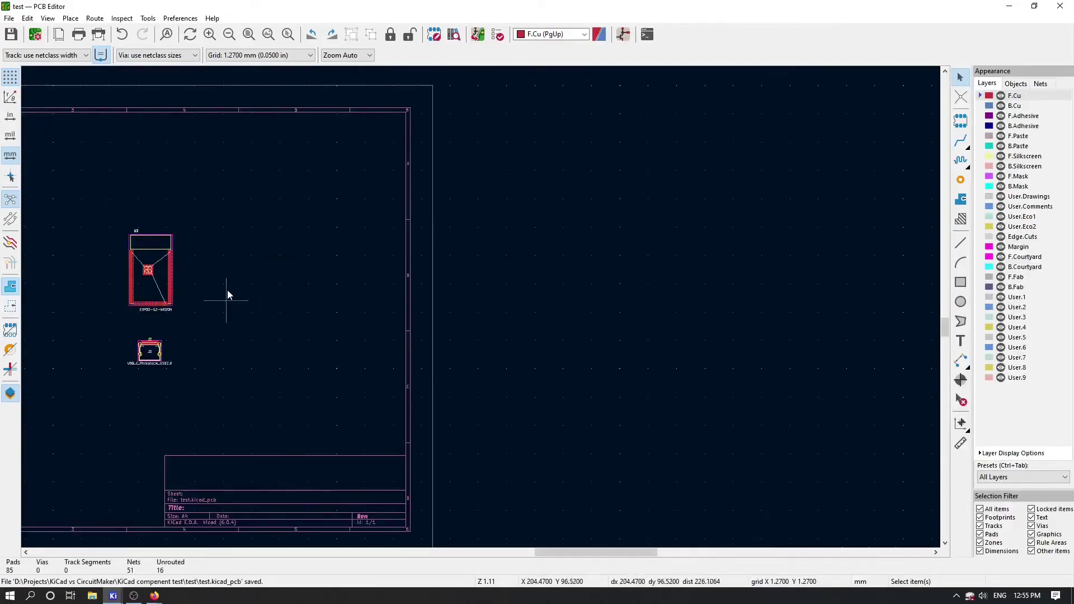
# Open the board in the 3D Viewer and examine from several angles how J2's connector model sits on its footprint near U2.
pyautogui.click(47, 18)
pyautogui.click(81, 63)
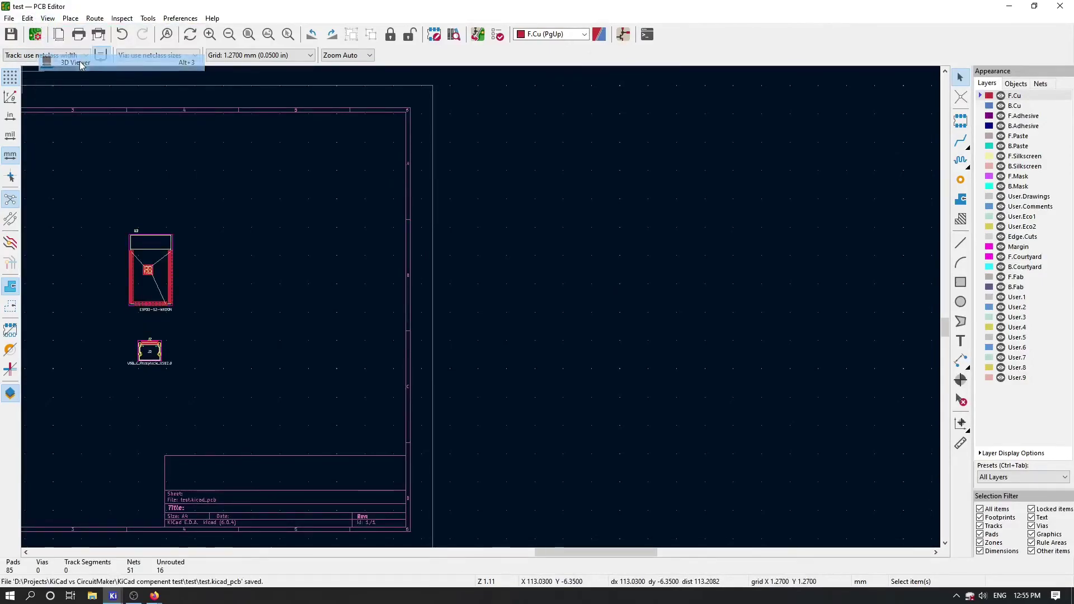
pyautogui.scroll(3, 853, 210)
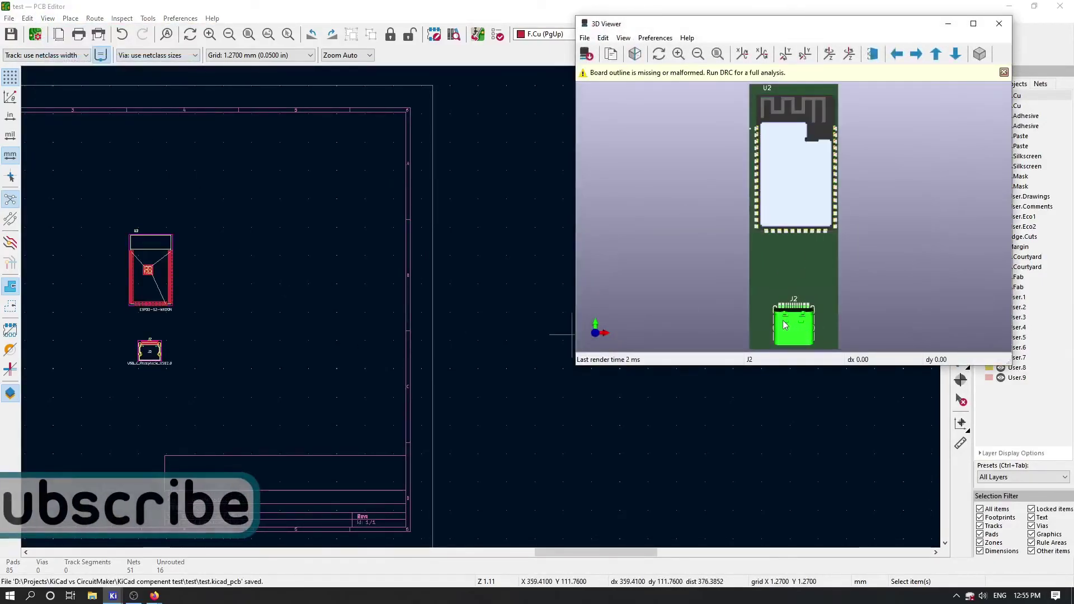
pyautogui.moveTo(786, 325); pyautogui.dragTo(716, 191, button='middle')
pyautogui.rightClick(738, 166)
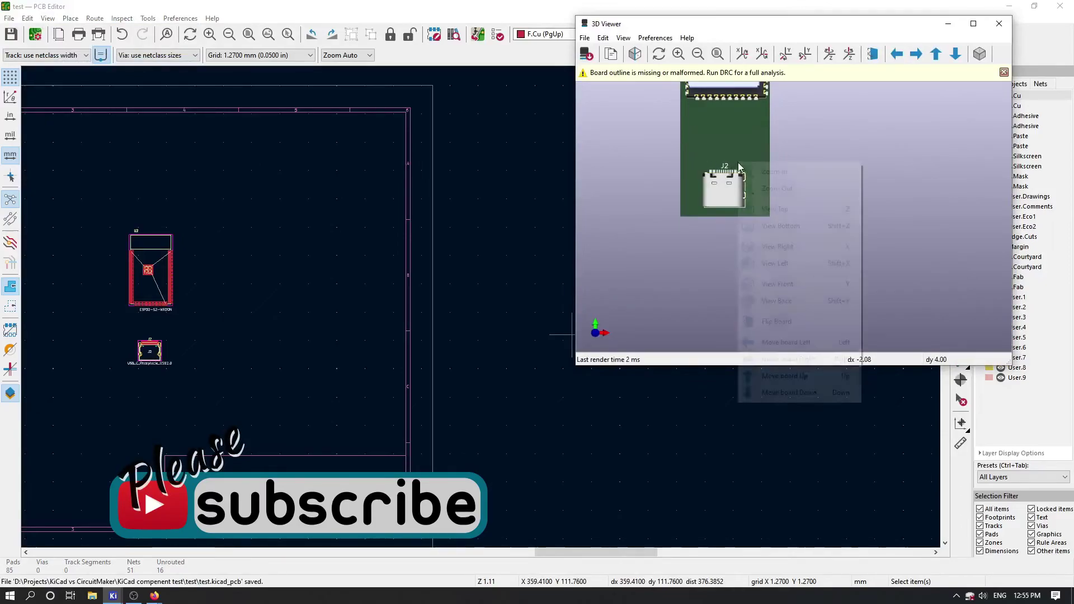
pyautogui.moveTo(739, 167); pyautogui.dragTo(795, 207)
pyautogui.click(1005, 72)
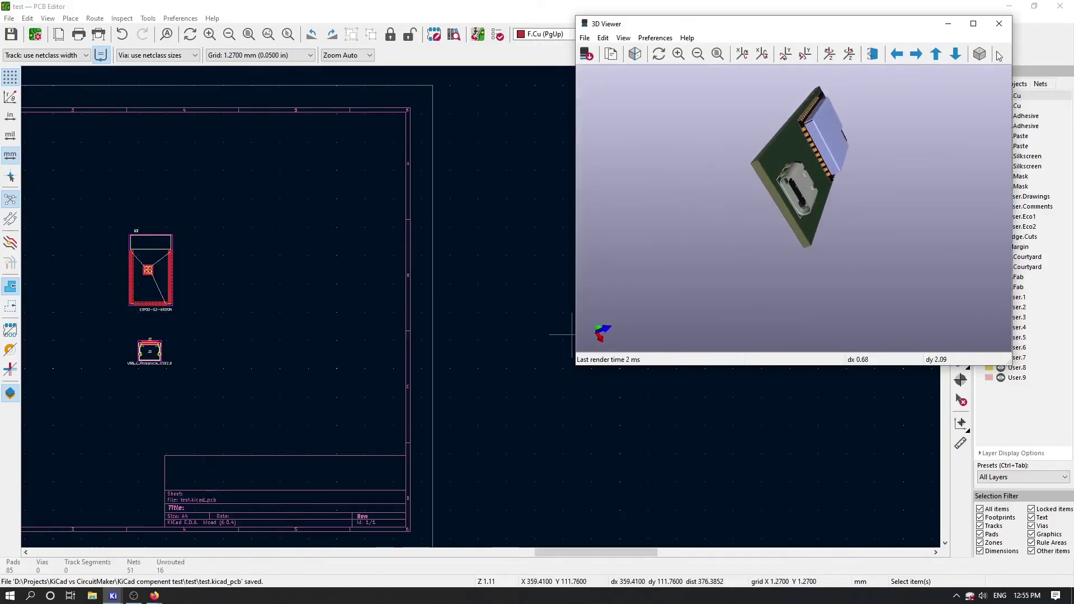
pyautogui.click(973, 23)
pyautogui.moveTo(564, 248); pyautogui.dragTo(332, 356)
pyautogui.moveTo(456, 343); pyautogui.dragTo(427, 302)
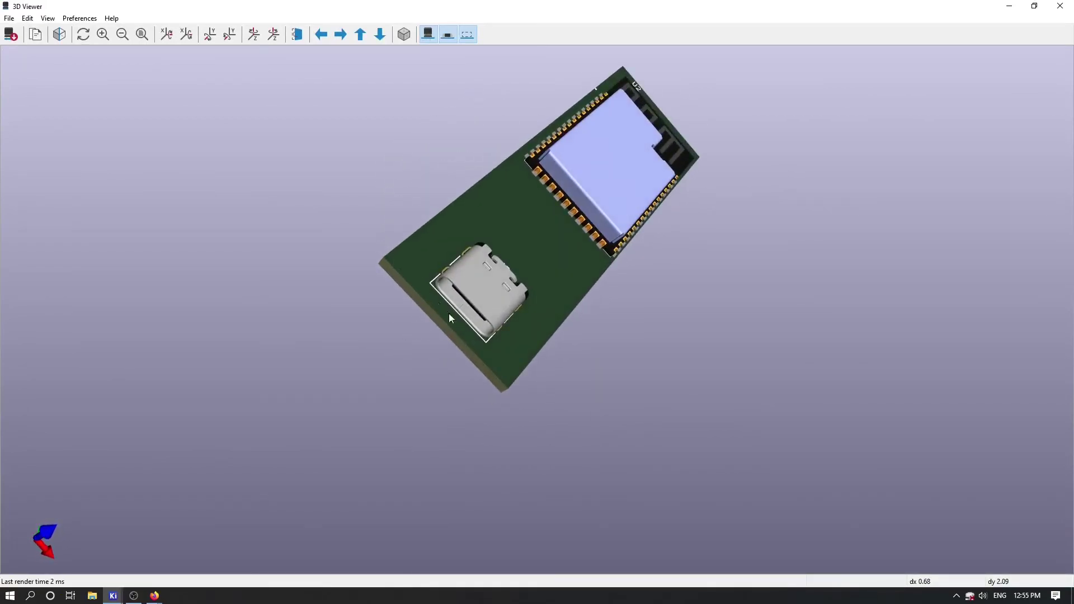
pyautogui.moveTo(472, 347); pyautogui.dragTo(294, 407)
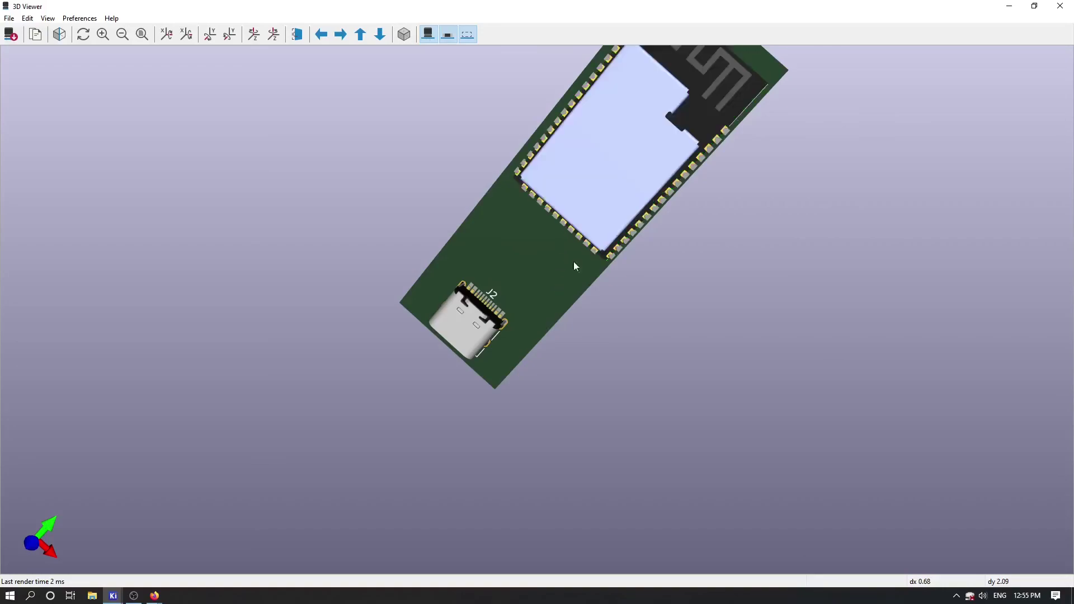
pyautogui.click(1010, 6)
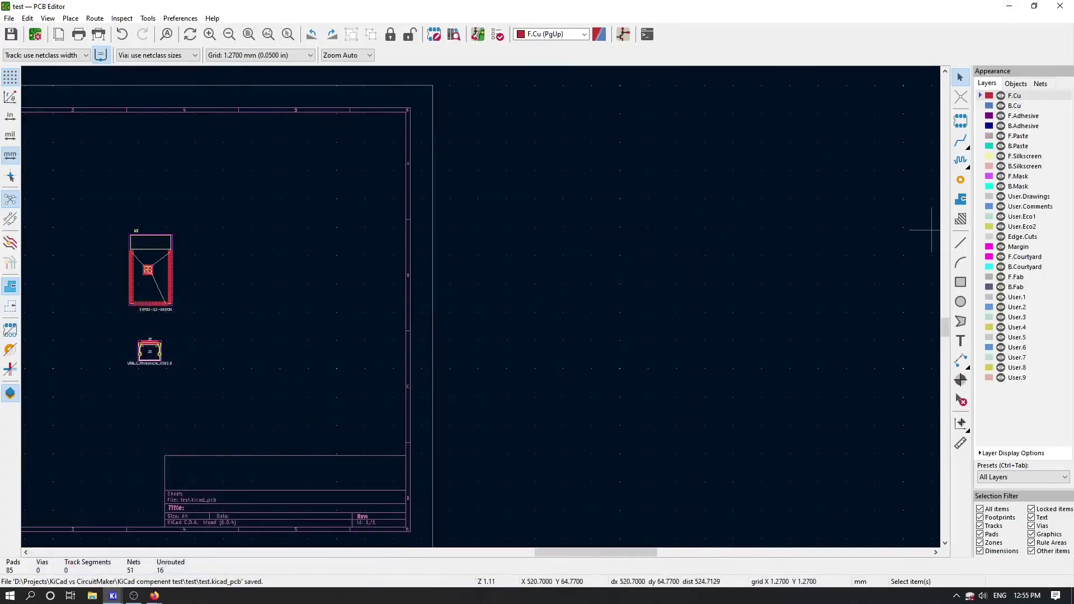